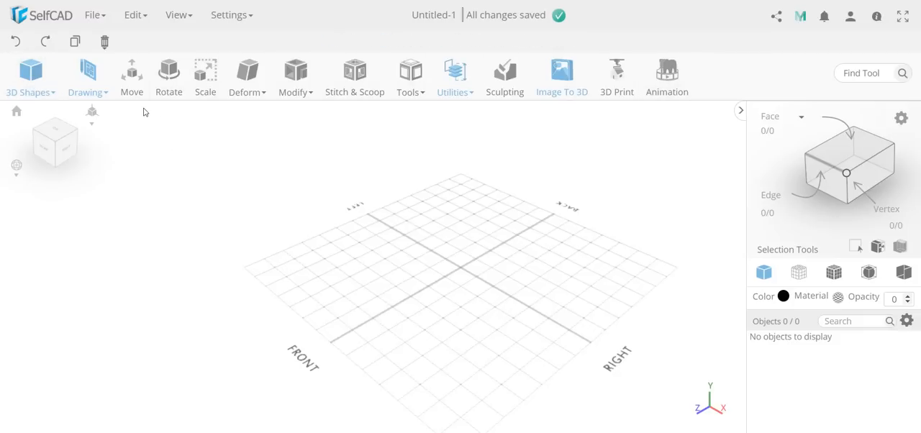
left_click(85, 85)
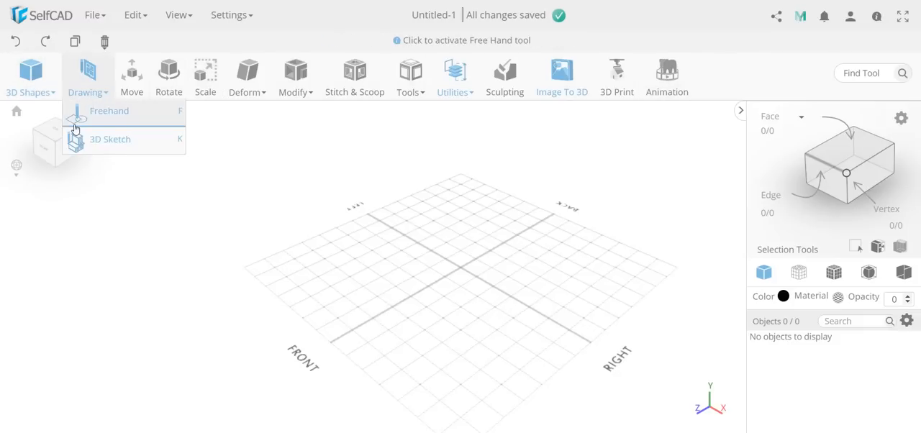
left_click(38, 86)
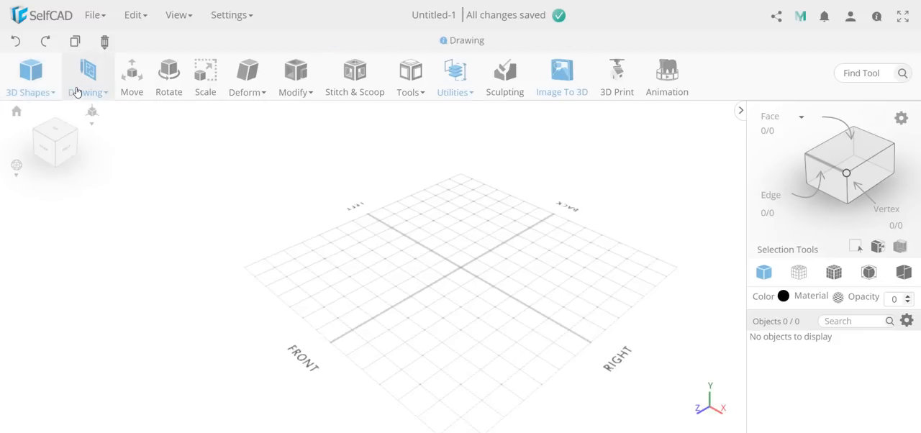
mouse_move(82, 87)
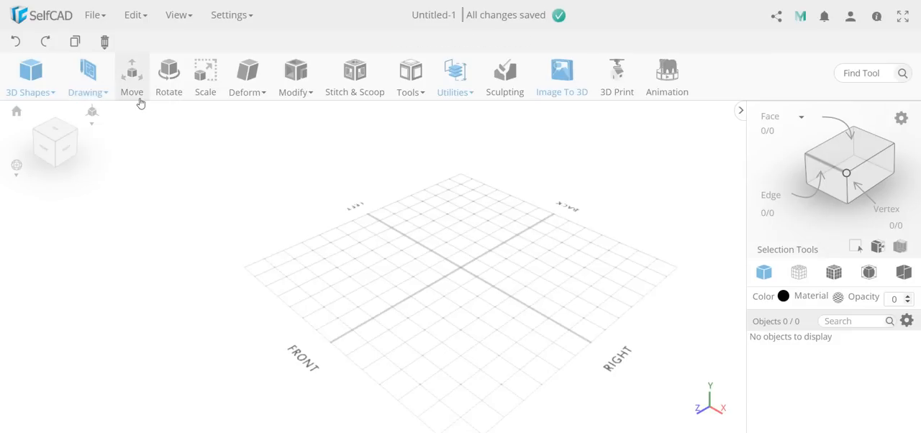
mouse_move(247, 82)
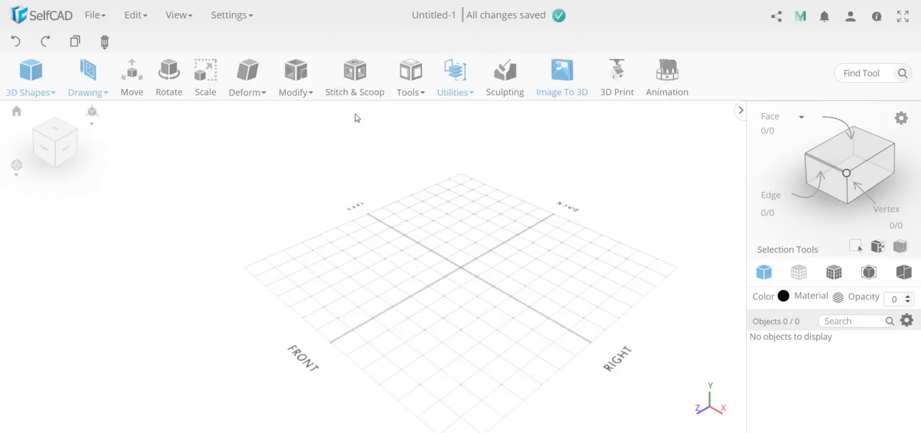
Step: Place a default cube on the grid behind the center, at about X 55, Z -77
mouse_move(45, 85)
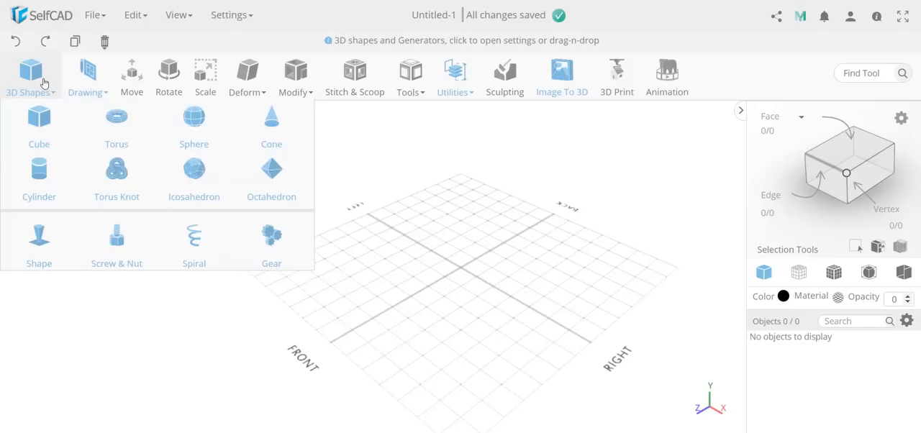
left_click(45, 117)
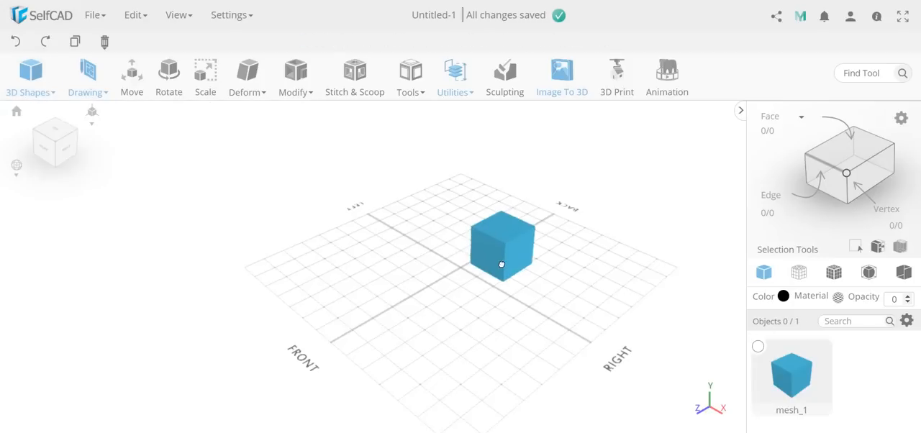
mouse_move(40, 72)
left_click(38, 117)
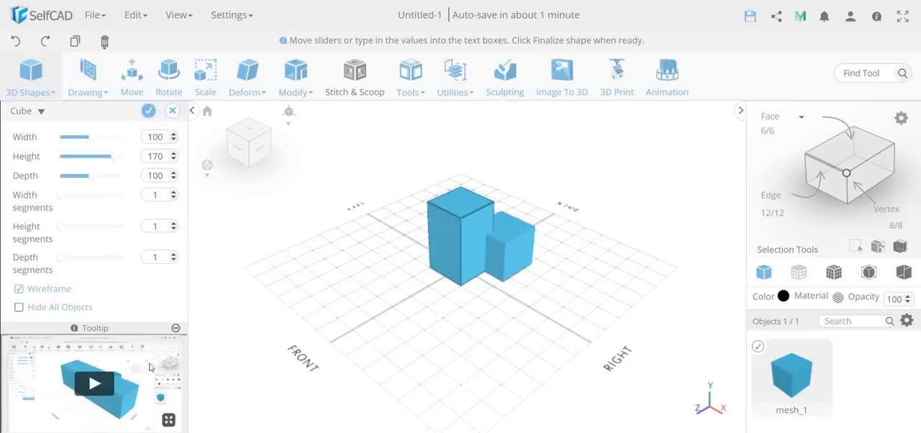
left_click(172, 110)
left_click(446, 257)
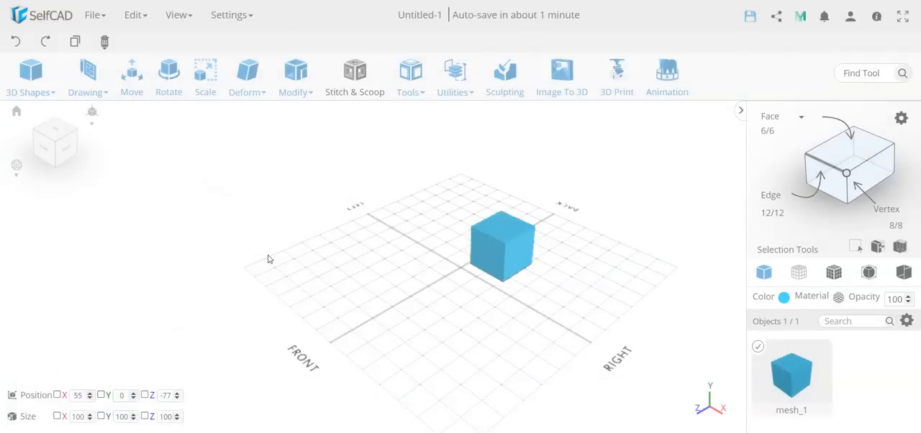
Step: Start a five-sided solid with the Shape Generator and add a second segment on top of it
mouse_move(36, 82)
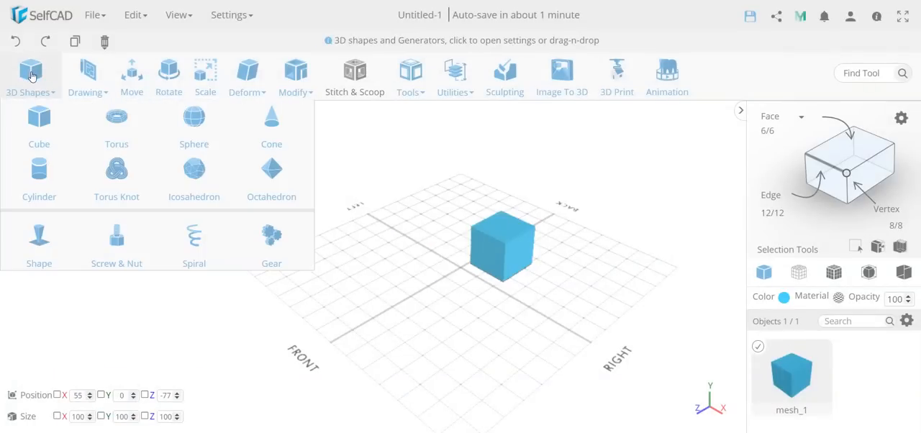
left_click(47, 246)
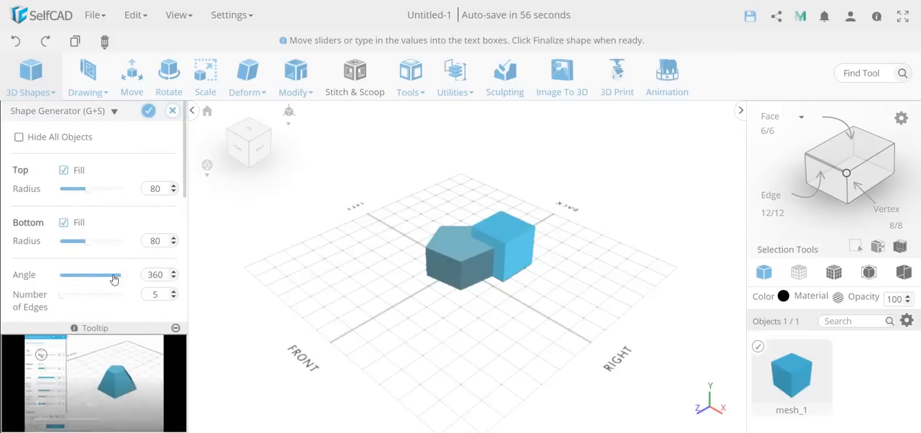
left_click_drag(405, 309, 435, 285)
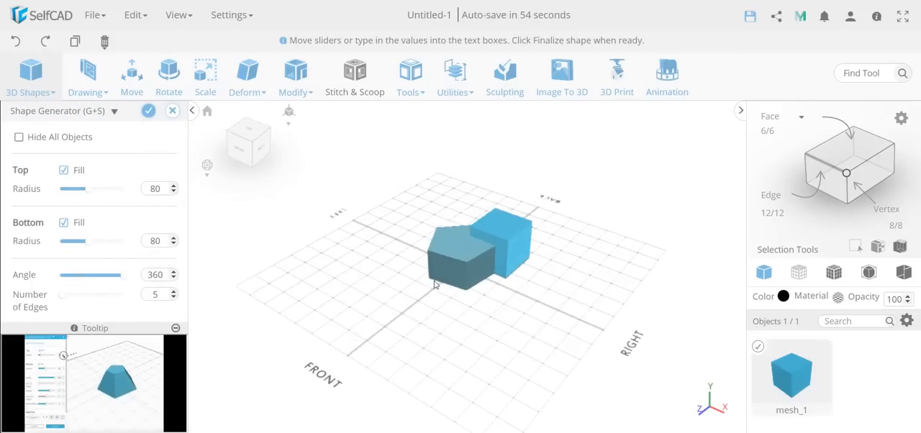
scroll(434, 285, "up", 2)
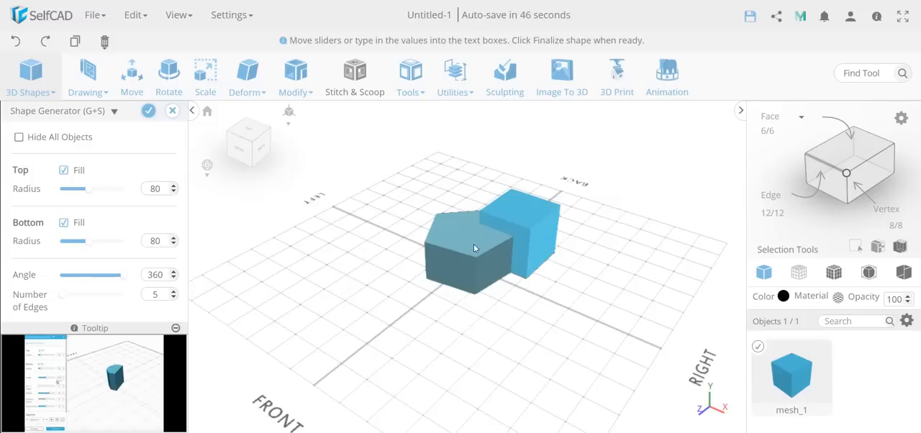
scroll(65, 263, "down", 2)
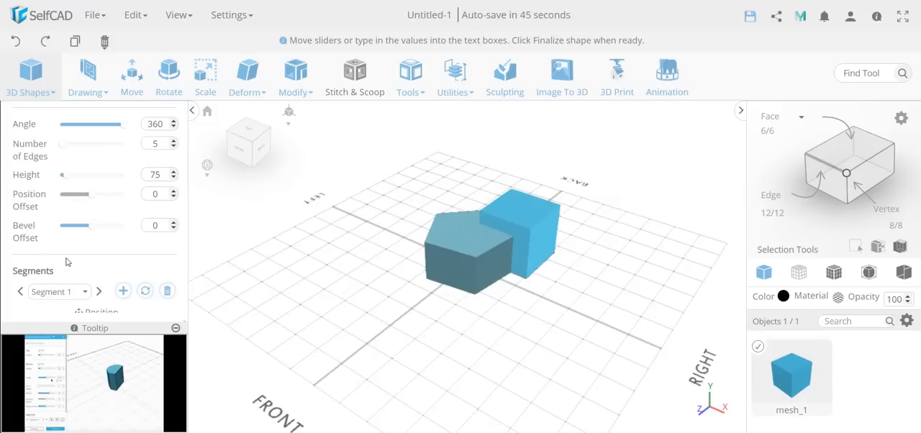
left_click(123, 290)
left_click(84, 292)
left_click(87, 292)
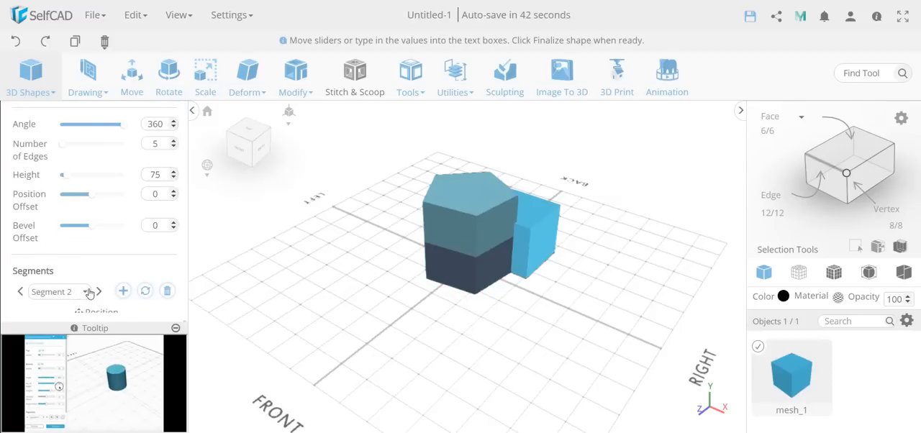
Step: Set the bottom radius of segment 2 to 121
scroll(101, 265, "up", 3)
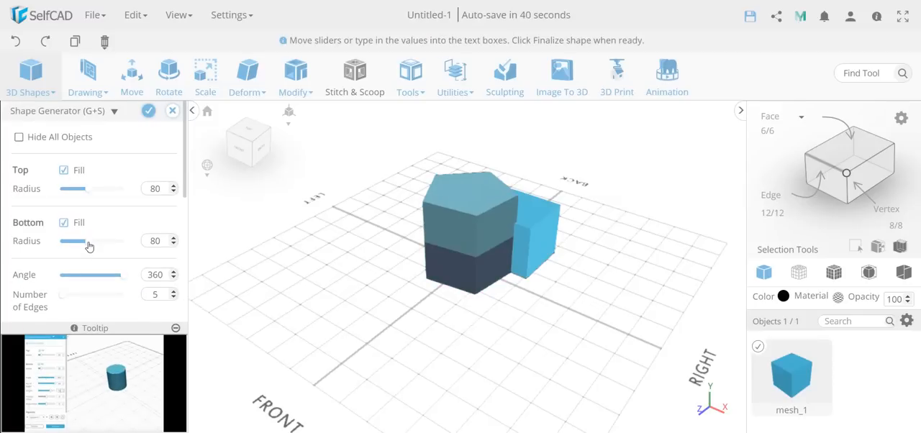
left_click_drag(86, 242, 102, 247)
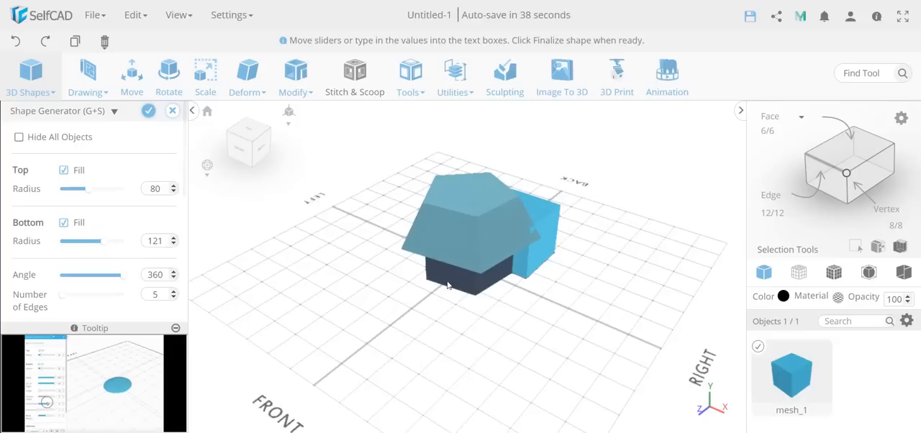
left_click_drag(450, 290, 232, 300)
Step: Set the position offset of segment 2 to 77 and its offset smoothness to 8
scroll(90, 293, "down", 1)
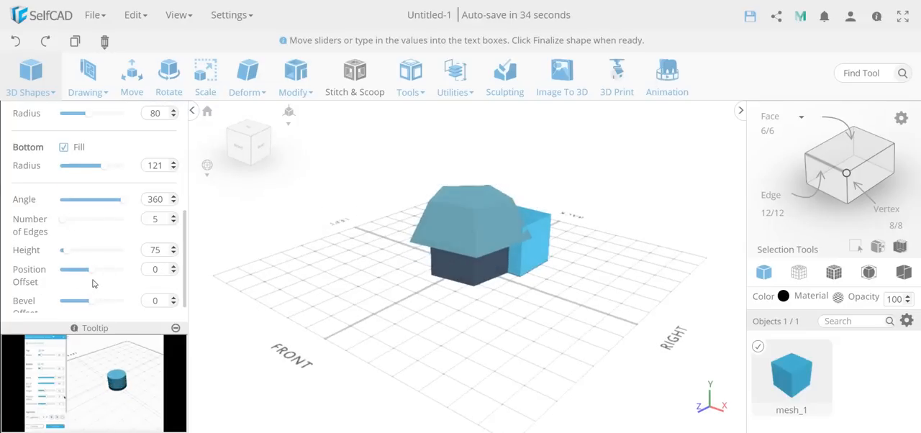
scroll(93, 283, "down", 1)
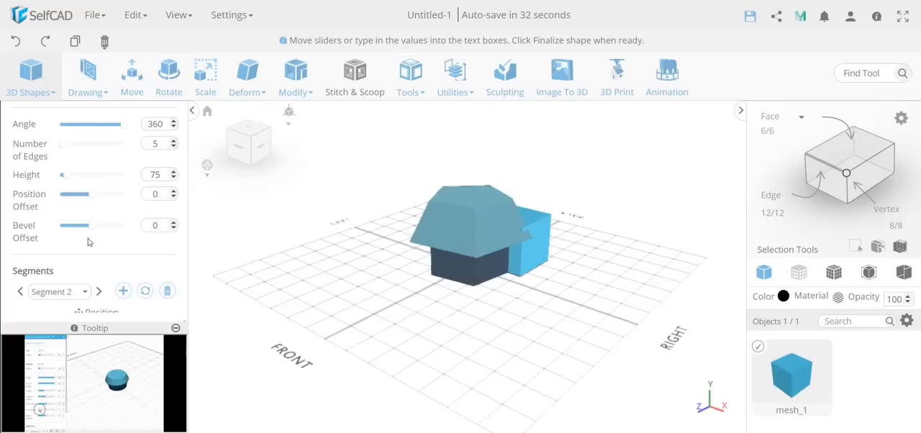
left_click_drag(93, 200, 118, 198)
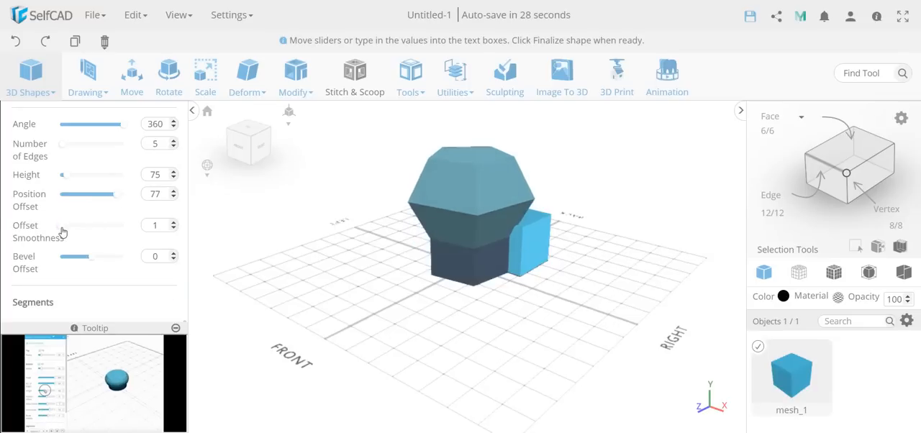
left_click_drag(62, 227, 111, 228)
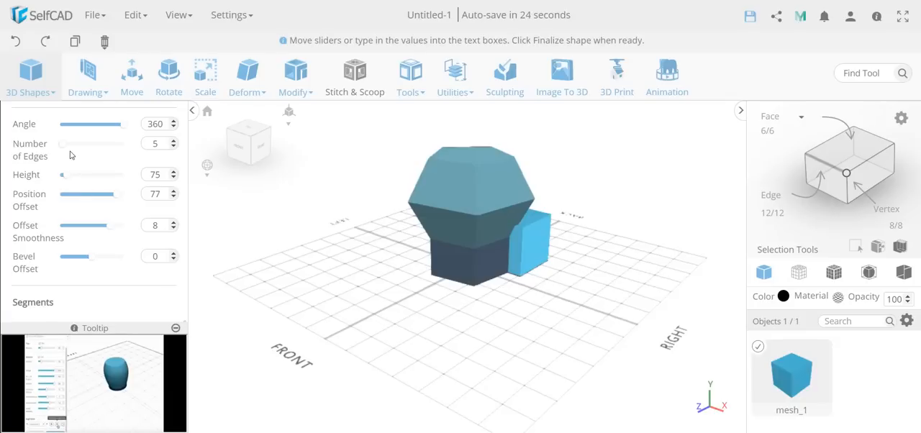
Step: Set the number of edges of segment 2 to 31
left_click_drag(63, 150, 93, 150)
scroll(446, 209, "up", 3)
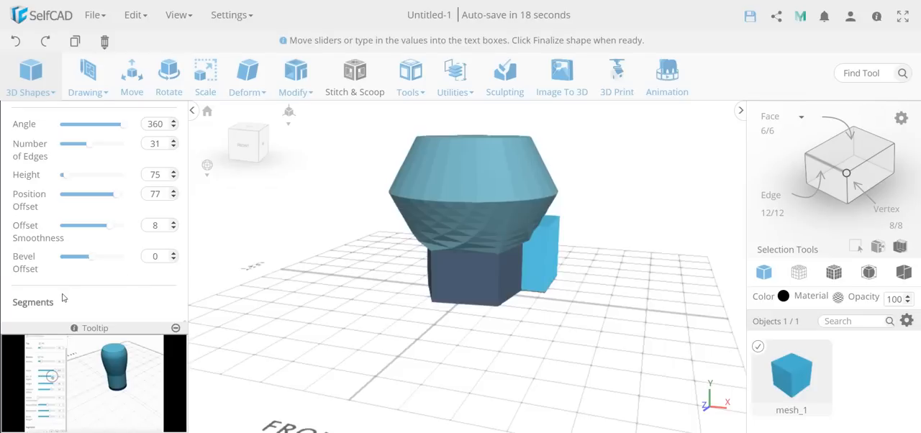
left_click_drag(553, 302, 510, 307)
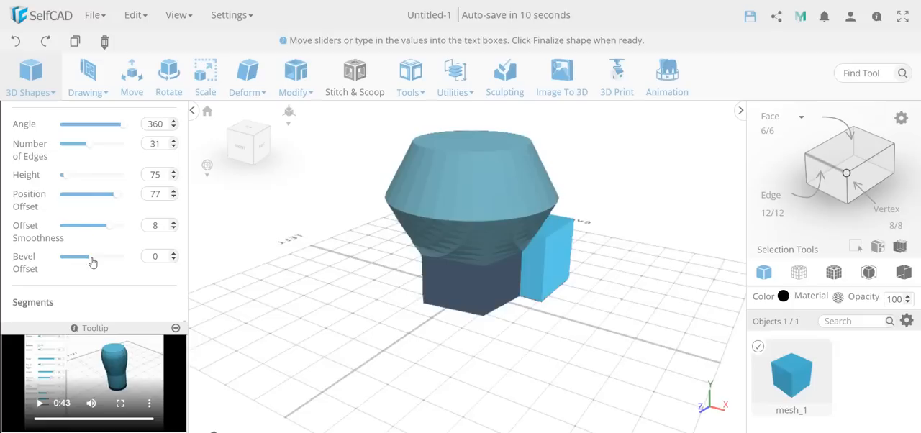
Step: Curve the upper sides of segment 2 with a bevel offset, and discard the generated shape
left_click_drag(91, 262, 94, 289)
scroll(110, 266, "down", 3)
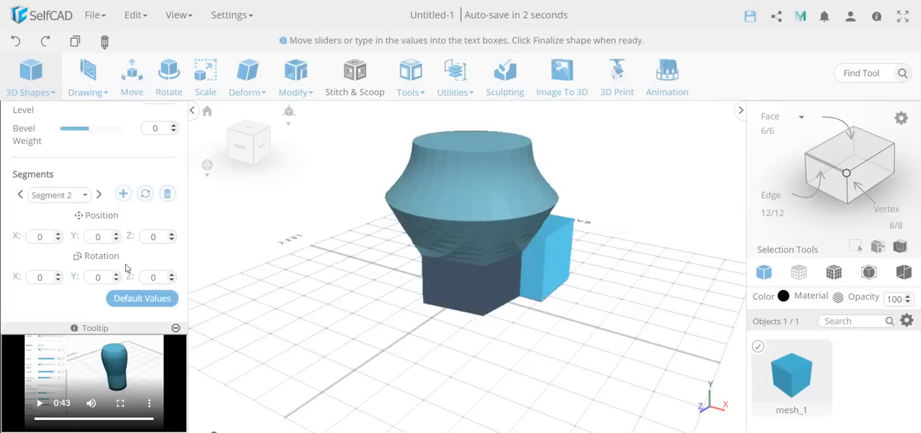
left_click(123, 194)
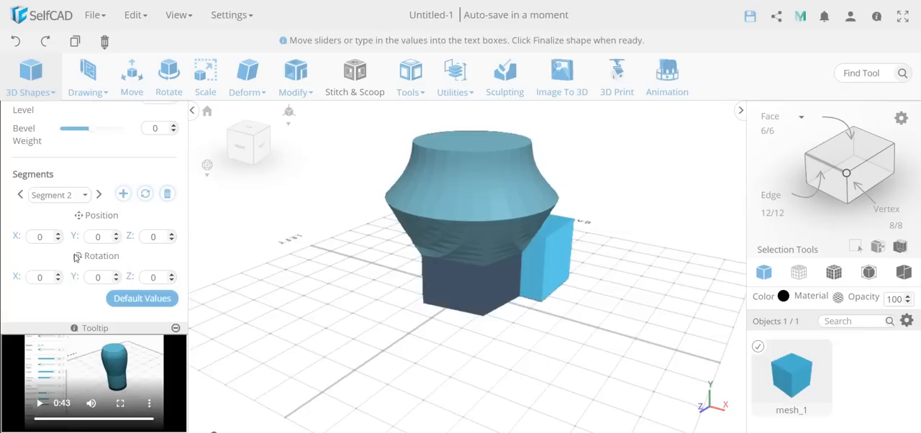
scroll(90, 268, "up", 5)
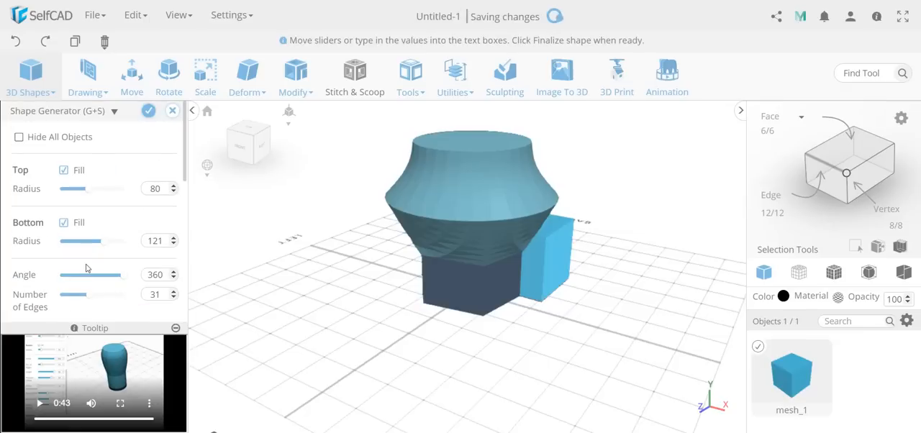
left_click(172, 110)
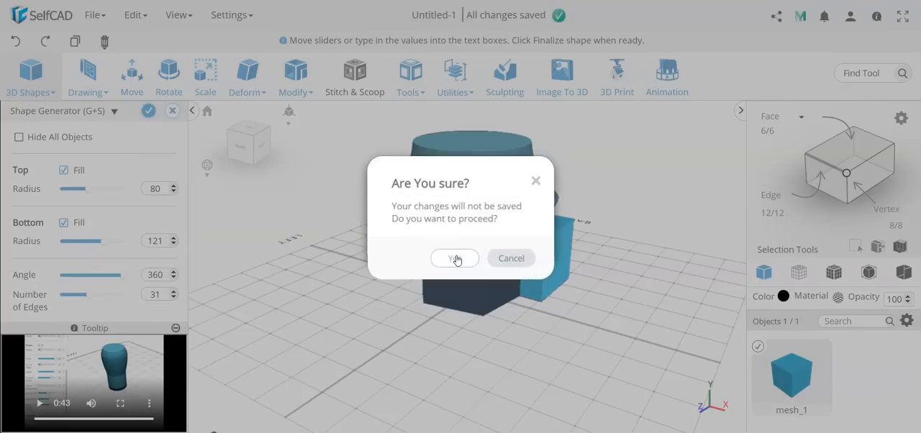
left_click(456, 259)
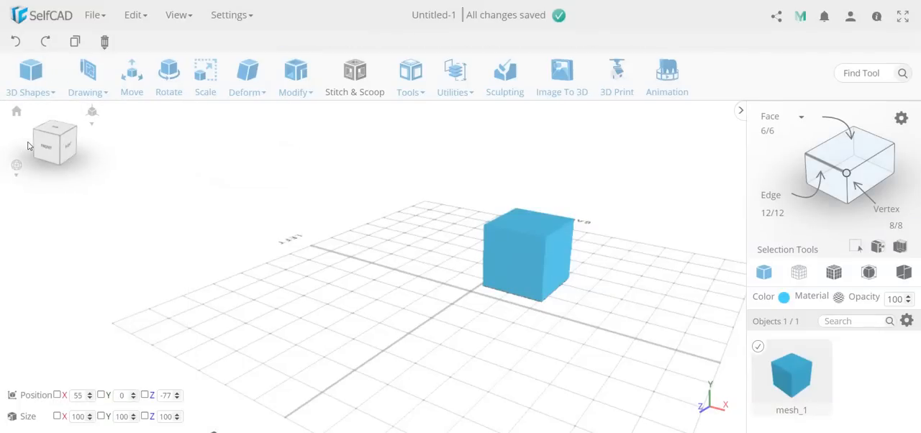
Step: Draw a curved freehand brush stroke about 249 by 158 in front of the cube and finalize it as a solid
mouse_move(77, 82)
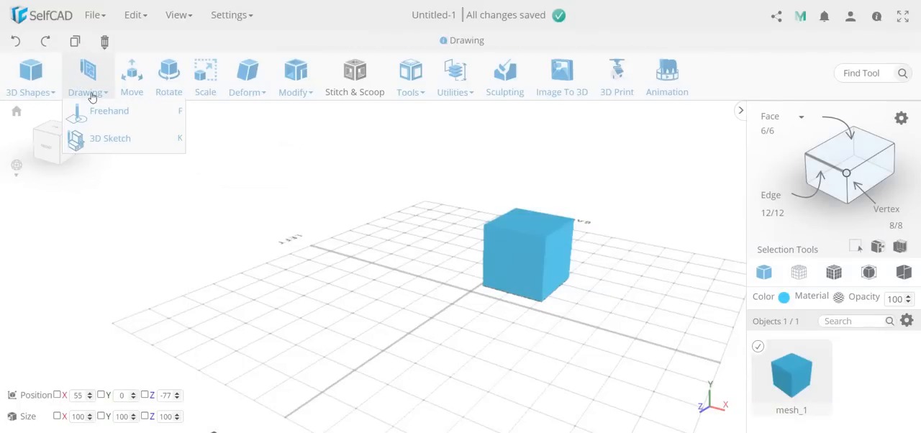
left_click(106, 113)
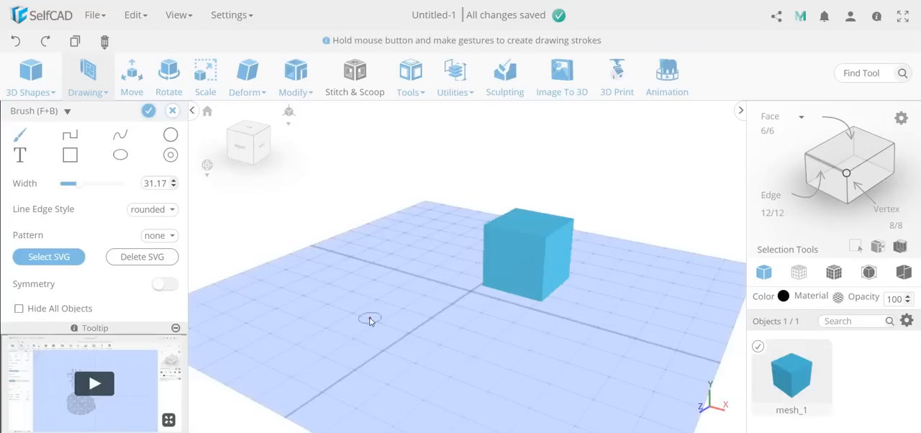
mouse_move(370, 321)
left_mouse_down()
mouse_move(511, 317)
mouse_move(532, 344)
left_mouse_up()
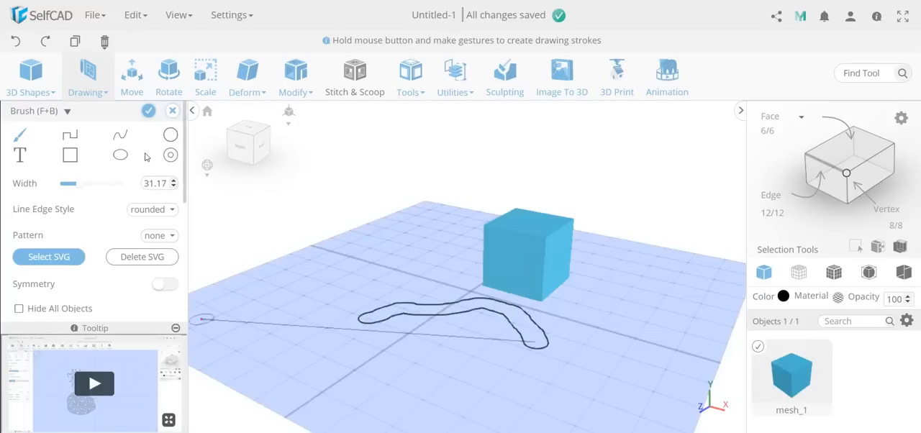
left_click(148, 111)
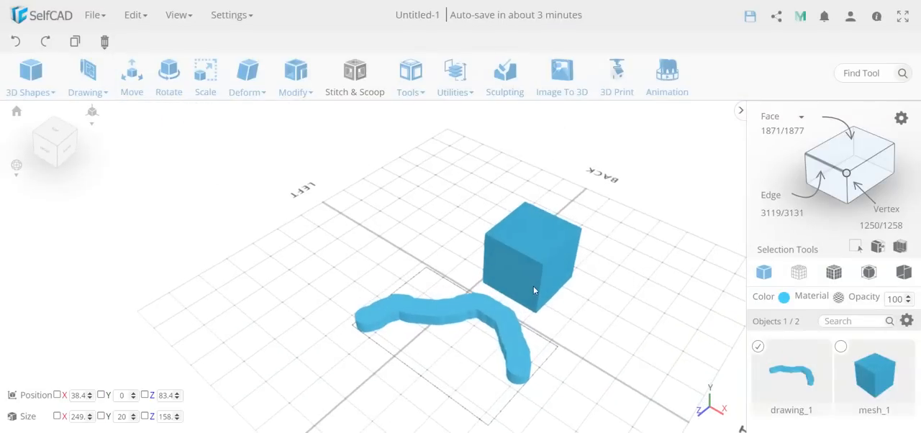
Step: Delete the brush drawing and the cube from the scene
key("Delete")
key("Return")
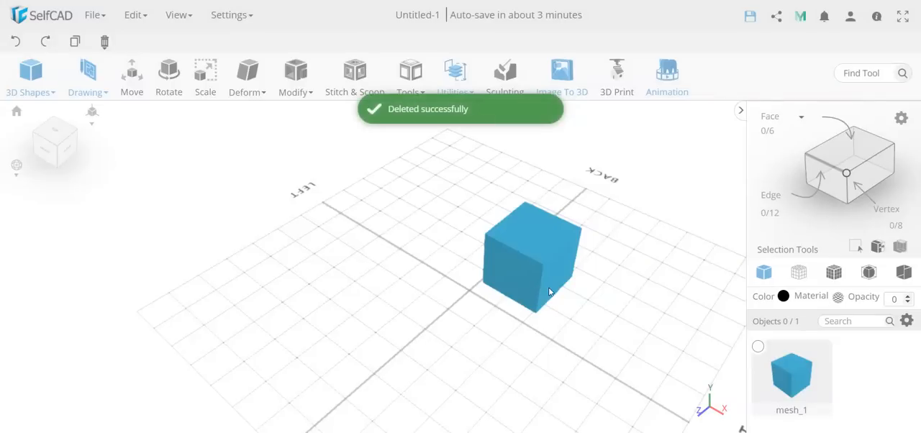
left_click(549, 291)
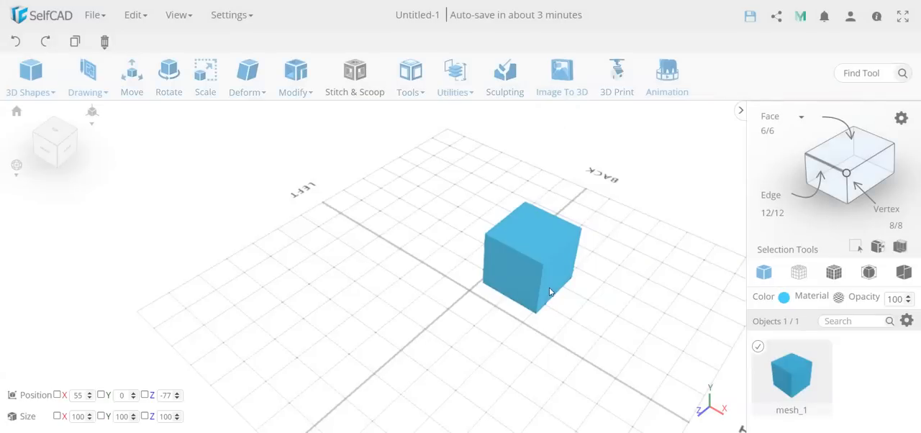
key("Delete")
key("Return")
Step: Start a Freehand drawing with a rectangle about 290 mm long and a 32-edge circle overlapping its back long edge
mouse_move(93, 92)
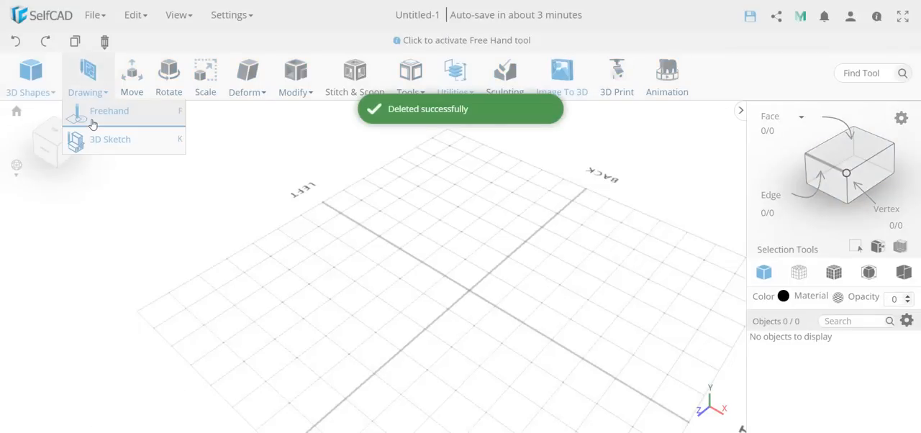
left_click(92, 121)
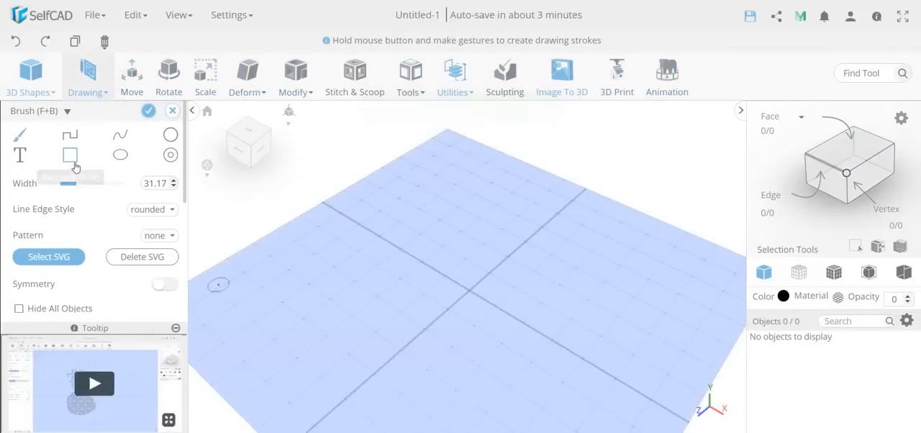
left_click(74, 165)
left_click(409, 200)
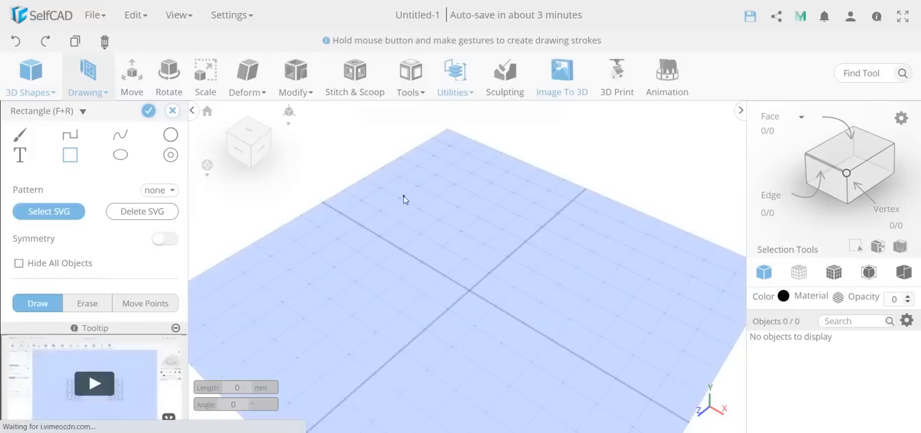
left_click(547, 274)
left_click(476, 341)
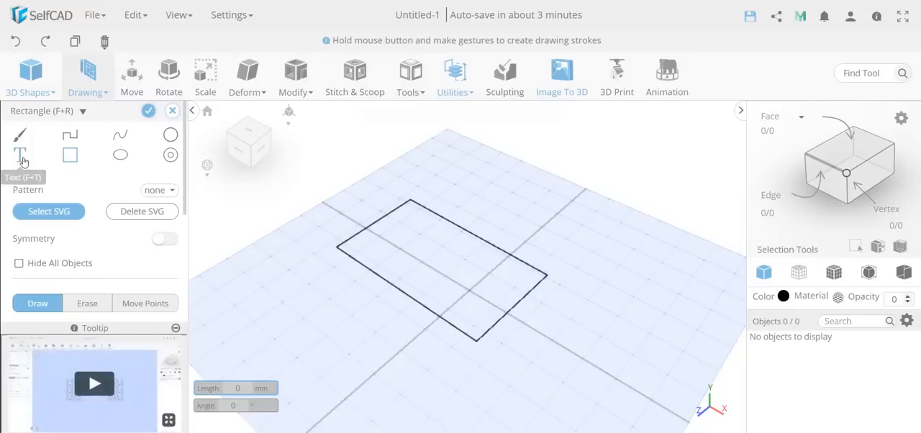
left_click(170, 134)
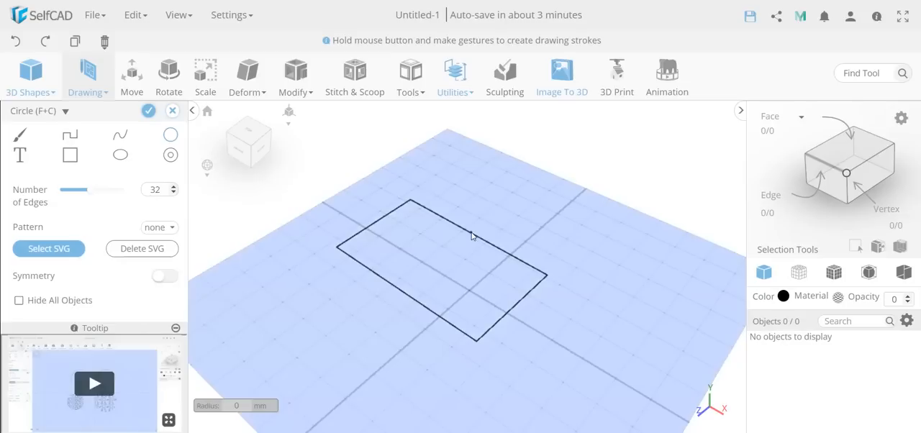
left_click_drag(471, 235, 458, 266)
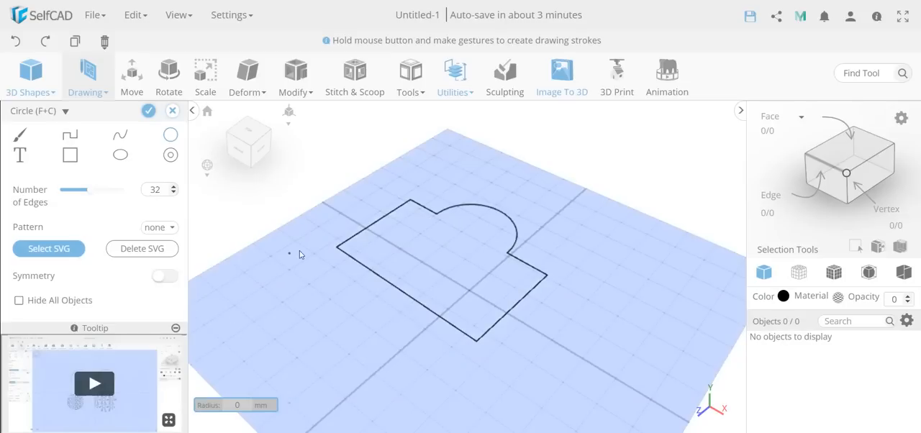
Step: Erase a circular hole inside the drawn outline and a small round notch from its front long edge
scroll(81, 212, "down", 1)
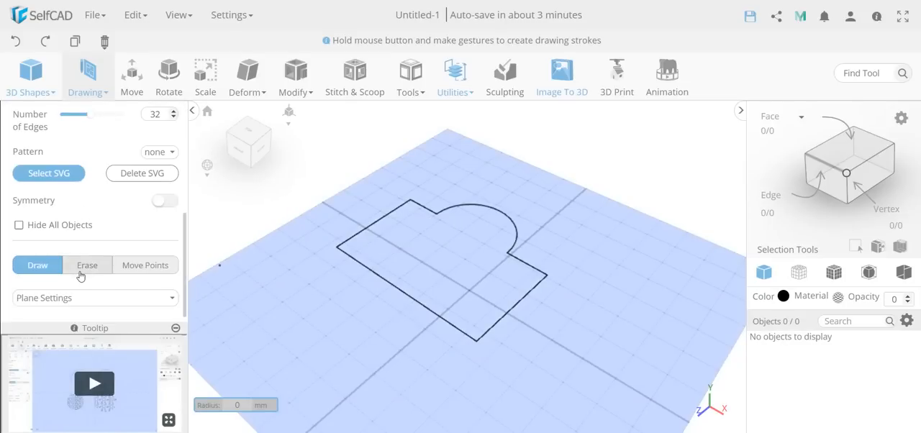
left_click(81, 273)
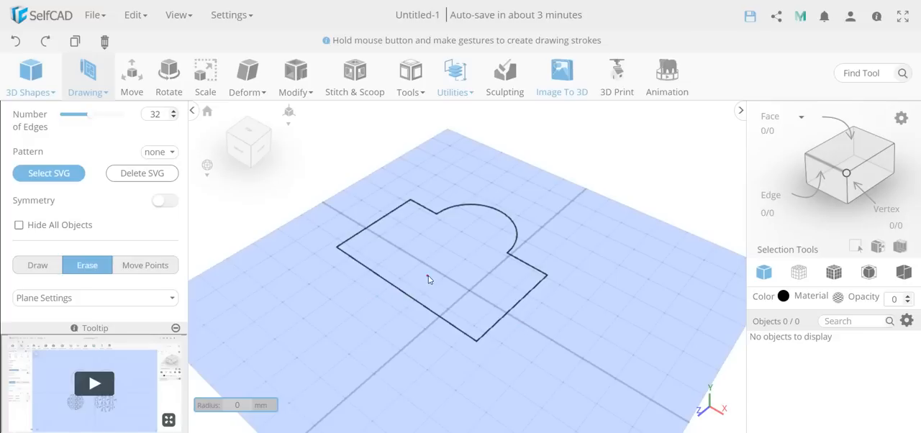
mouse_move(438, 261)
left_mouse_down()
mouse_move(438, 275)
mouse_move(406, 304)
left_mouse_up()
Step: Move points of the circular hole outward to form a pointed spike on the side facing the circular bulge's end of the outline
left_click(146, 265)
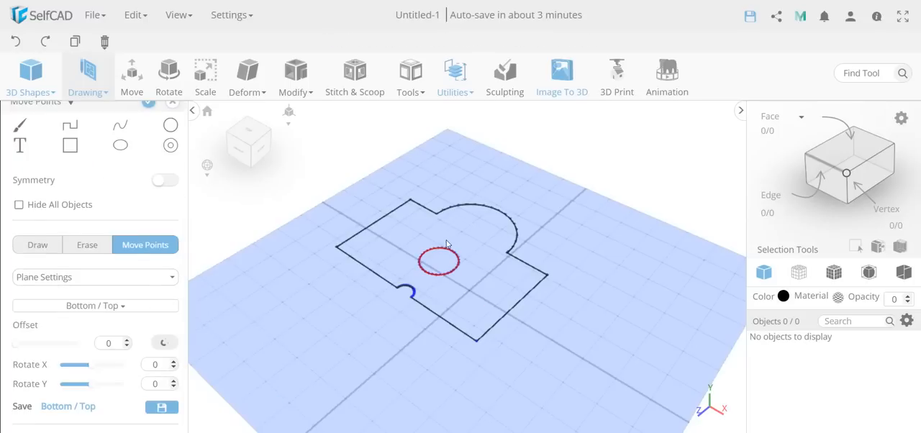
scroll(468, 277, "up", 5)
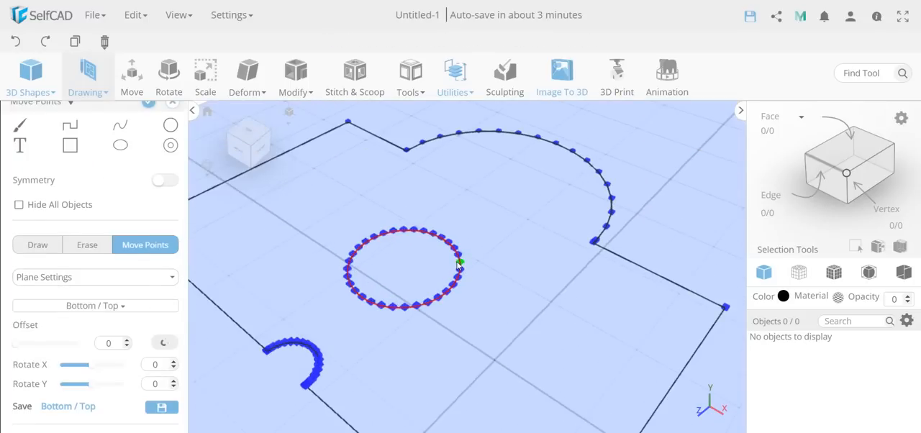
left_click_drag(460, 261, 474, 292)
scroll(443, 295, "down", 5)
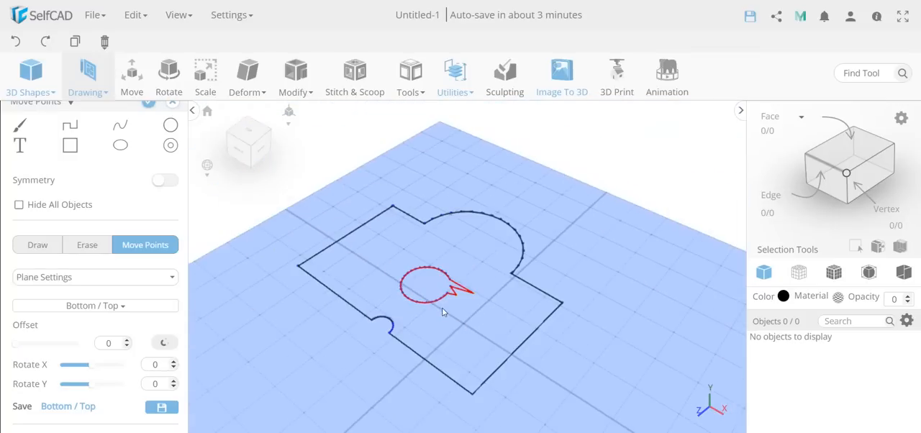
scroll(443, 311, "down", 3)
scroll(132, 215, "up", 1)
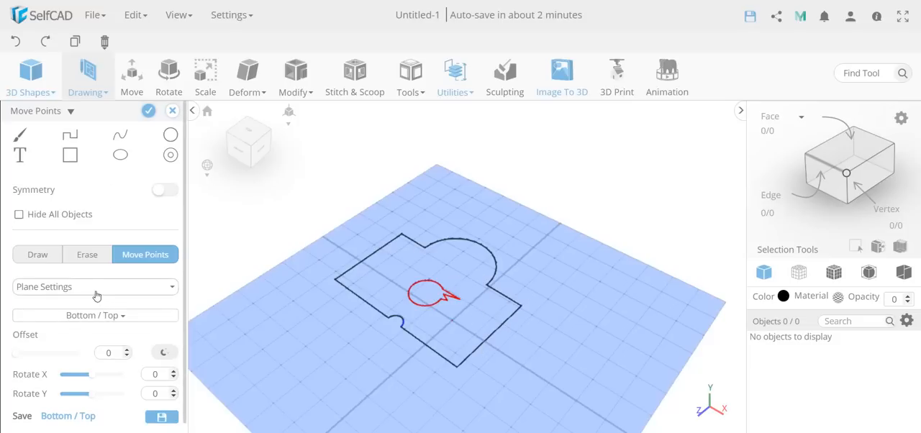
Step: Check the drawing's height setting and finalize the outline as a solid with a height of 20
scroll(97, 295, "down", 1)
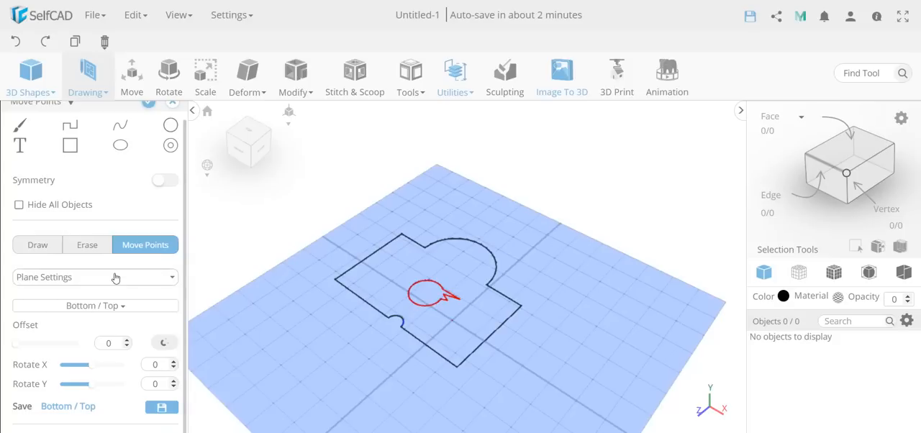
left_click(66, 276)
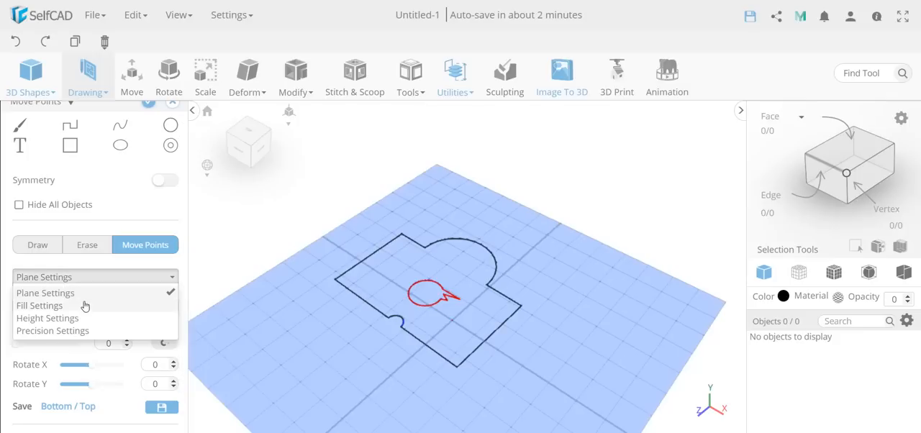
left_click(48, 319)
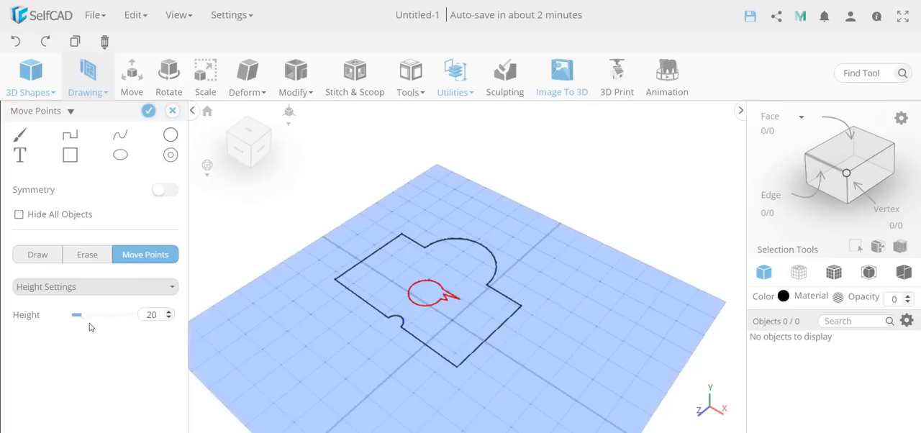
left_click(148, 110)
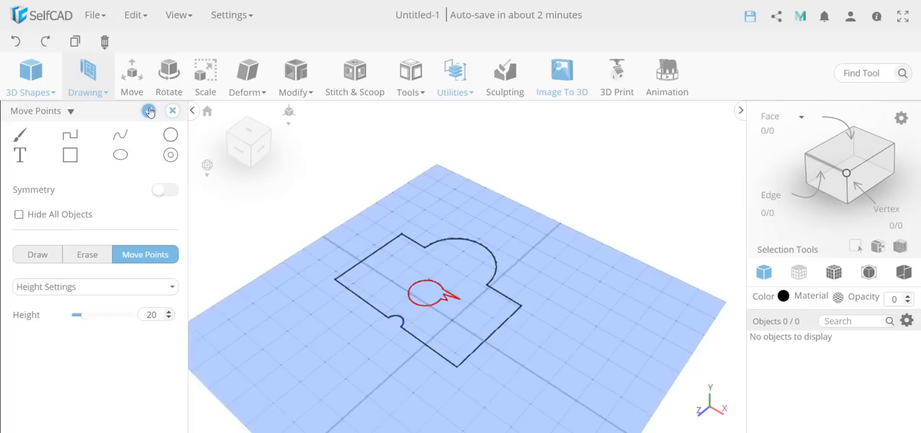
Step: Draw a looping line profile about 136 by 93 with 3D Sketch on the Bottom / Top plane, beside the solid's notched edge
mouse_move(354, 282)
left_mouse_down()
mouse_move(334, 322)
mouse_move(333, 267)
left_mouse_up()
left_click(86, 78)
left_click(115, 136)
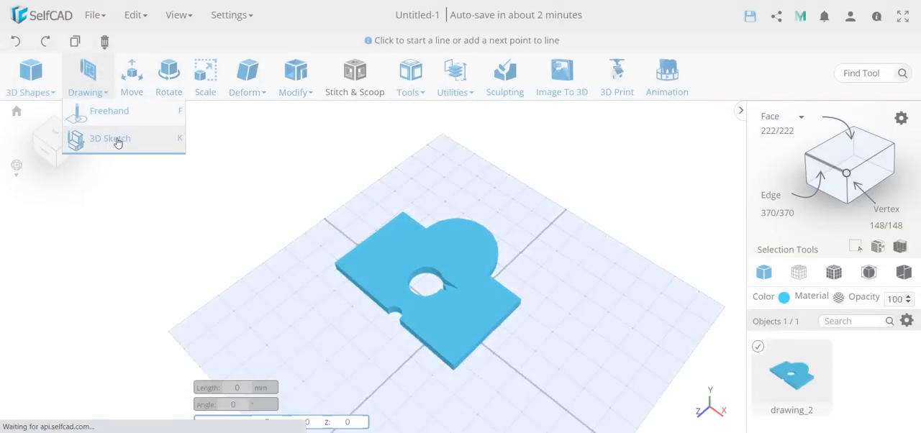
scroll(81, 224, "down", 2)
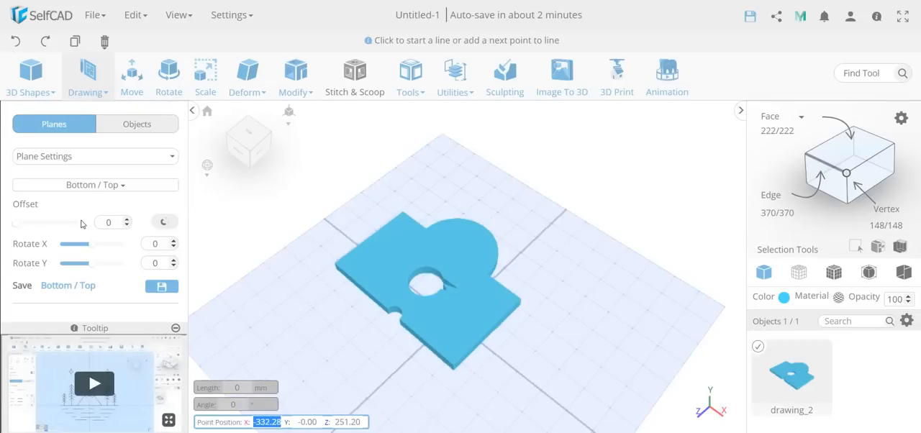
scroll(83, 269, "up", 2)
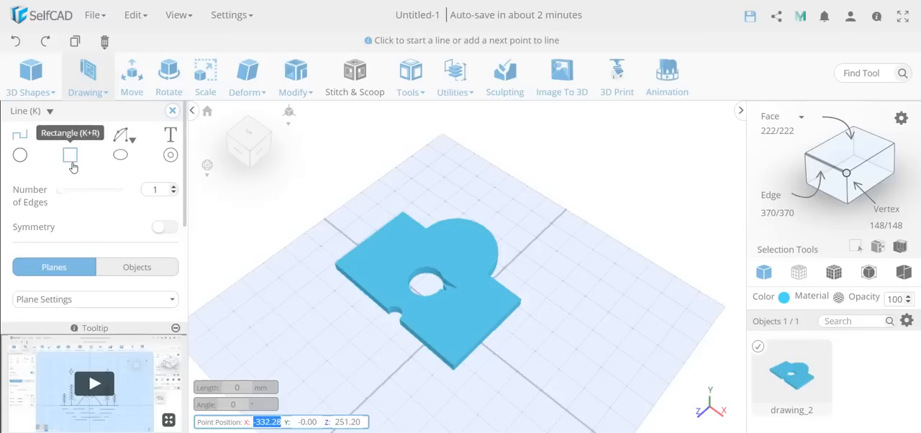
scroll(82, 202, "down", 1)
scroll(89, 219, "down", 1)
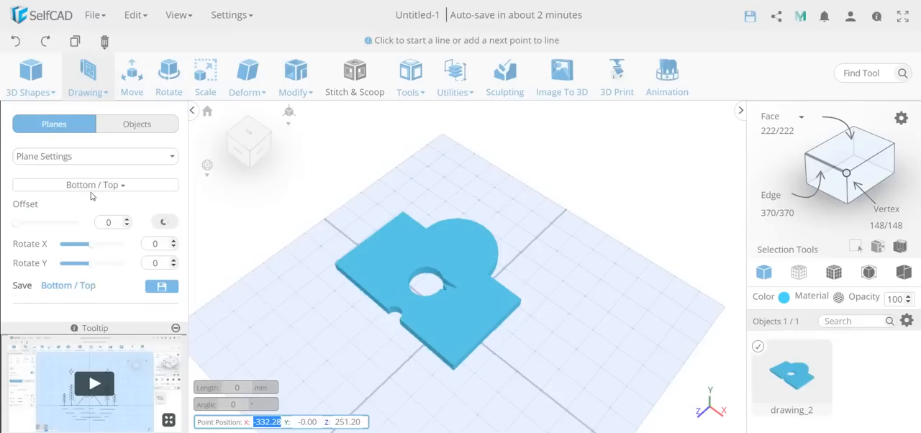
left_click(94, 160)
left_click(94, 171)
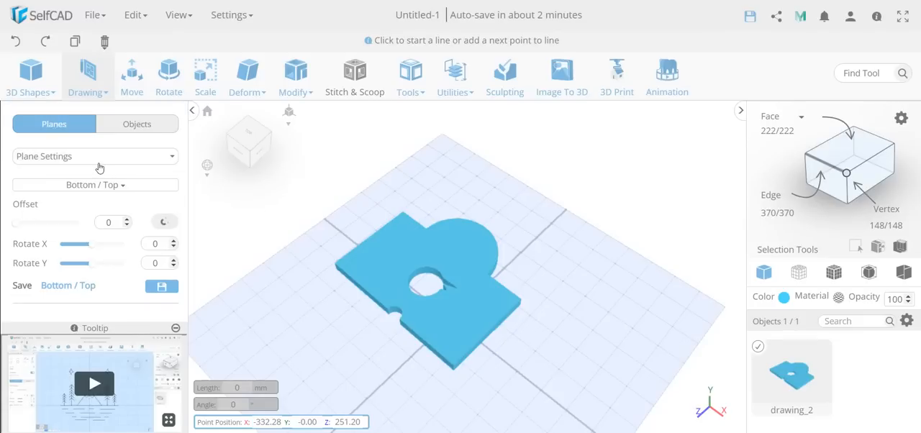
mouse_move(298, 322)
left_mouse_down()
mouse_move(376, 355)
mouse_move(353, 376)
mouse_move(332, 340)
mouse_move(338, 289)
mouse_move(294, 332)
mouse_move(254, 340)
left_mouse_up()
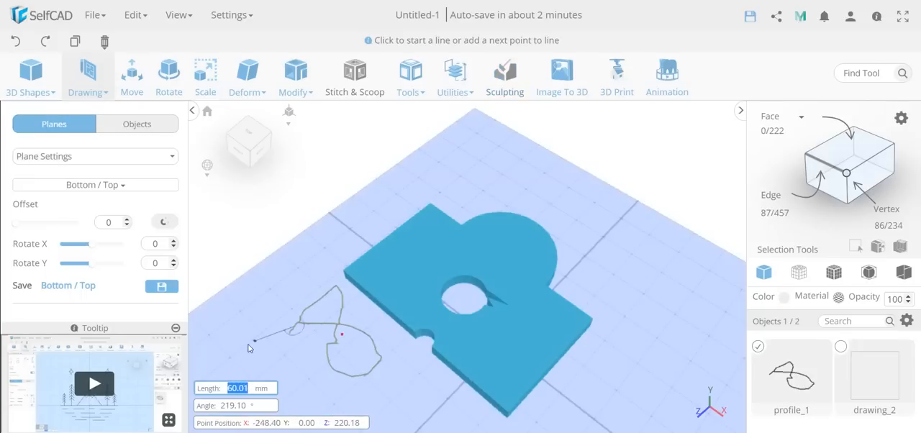
Step: Leave the 3D Sketch tool and delete the looping line profile
scroll(248, 348, "down", 1)
scroll(108, 237, "up", 2)
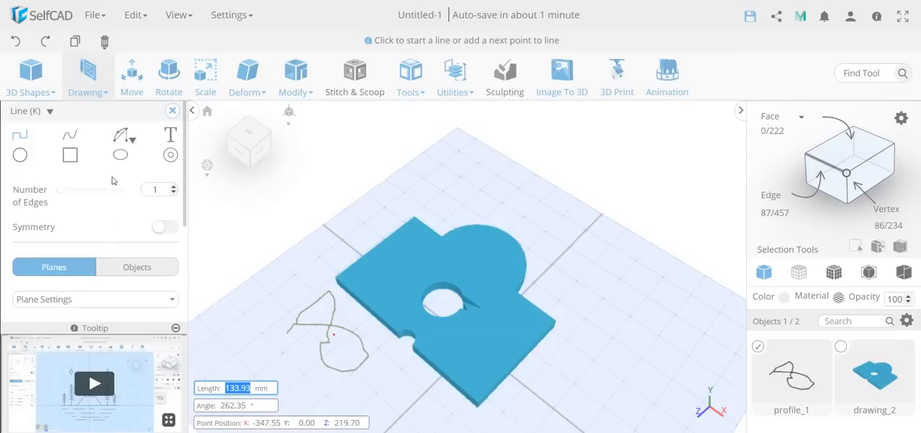
left_click(172, 111)
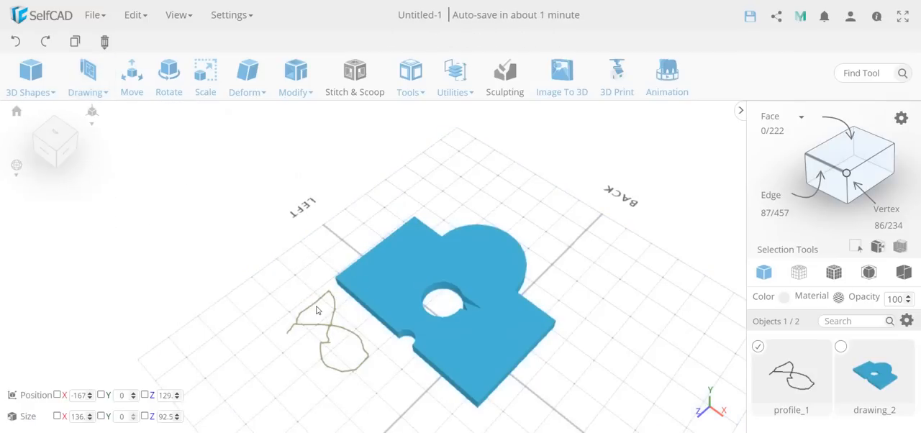
key("Delete")
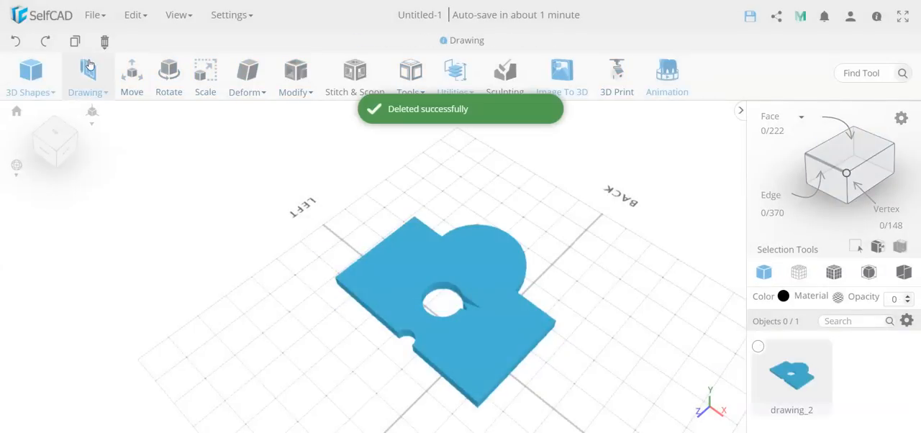
Step: Start a new Freehand drawing, and try hiding all objects before showing them again
left_click(87, 79)
left_click(97, 117)
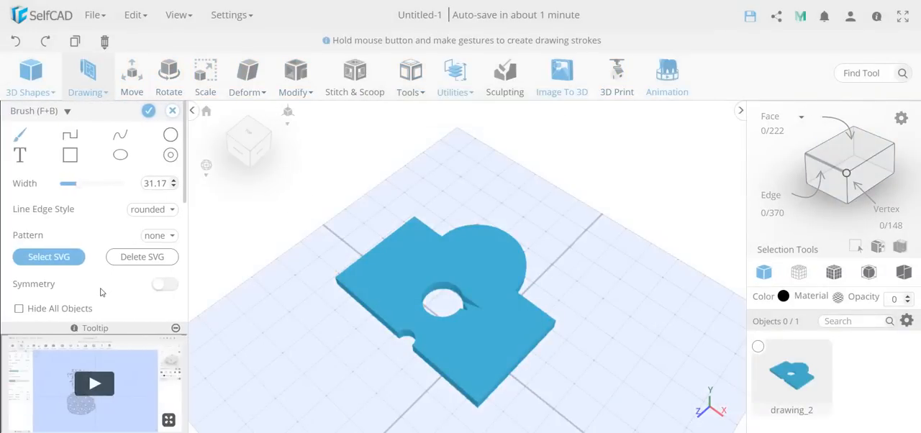
left_click(20, 310)
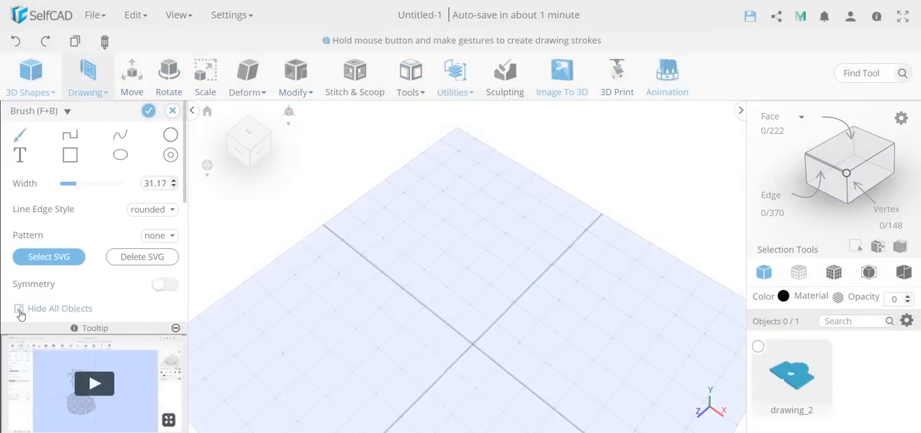
left_click(19, 309)
left_click(759, 350)
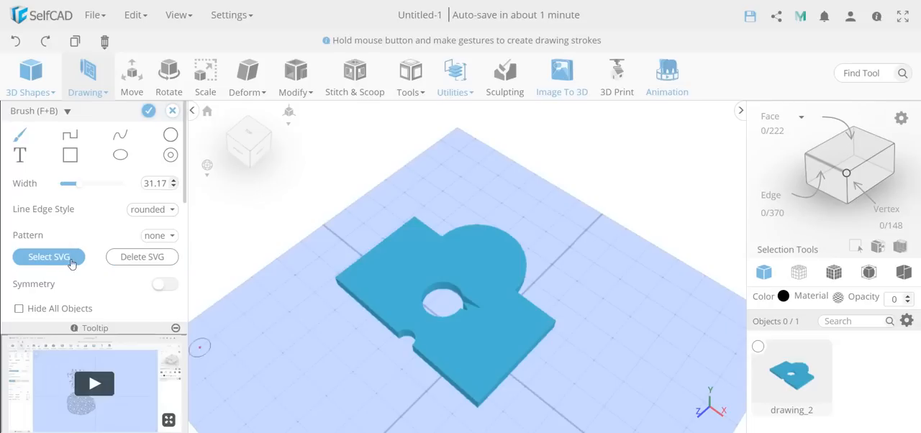
Step: Draw a rectangle about 82 mm wide with the Stars pattern at scale 1, beside the solid's notched edge
left_click(159, 241)
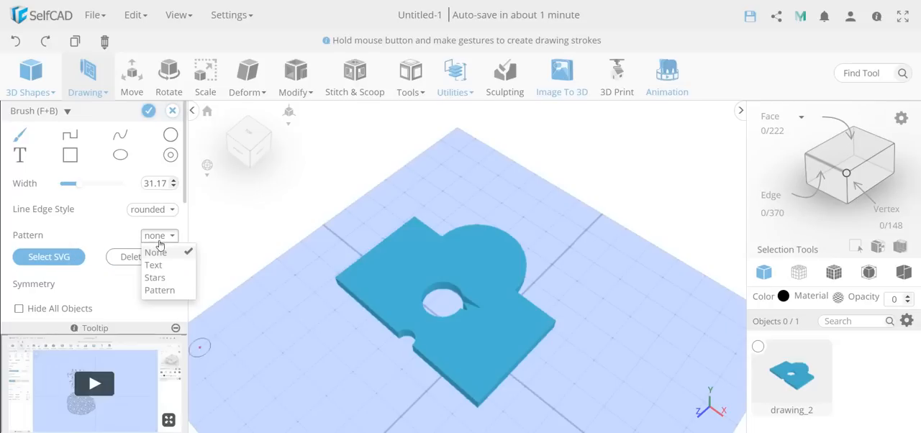
left_click(160, 278)
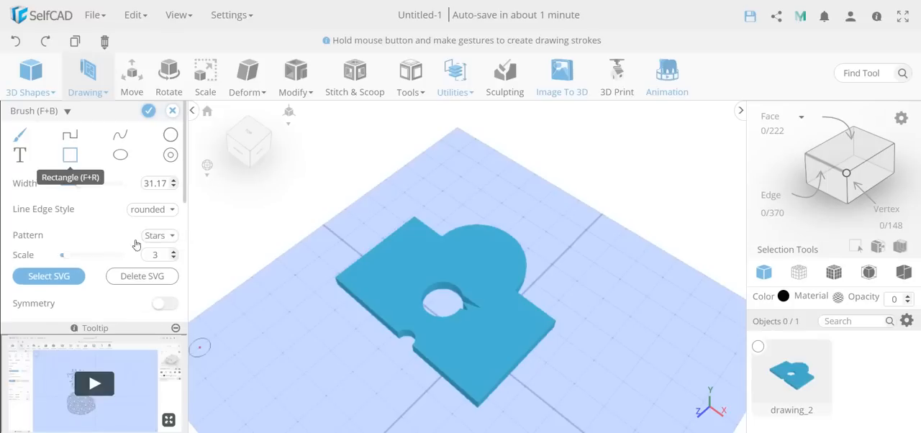
left_click(70, 155)
left_click(289, 330)
left_click(383, 387)
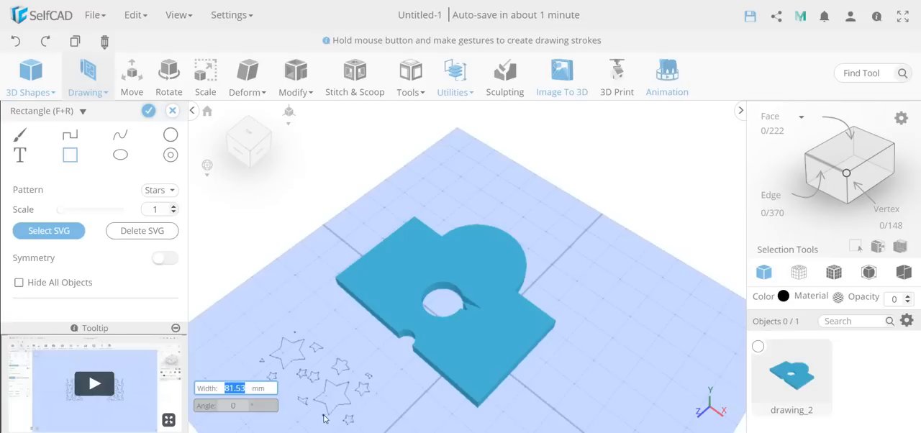
Step: Review the drawing's plane and height settings, and finalize the star pattern as a profile
scroll(345, 392, "down", 3)
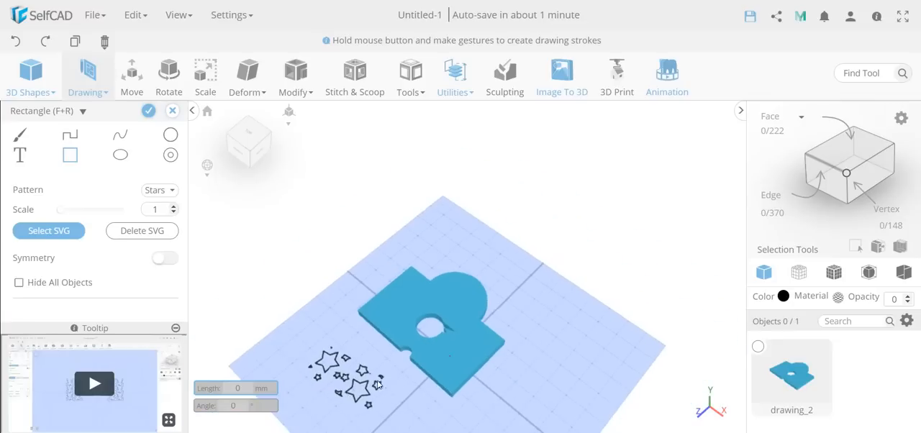
scroll(93, 258, "down", 3)
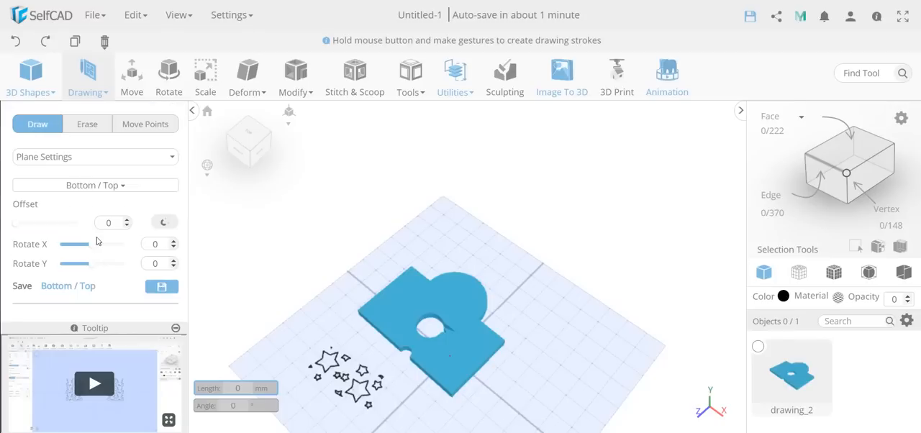
left_click(82, 158)
left_click(46, 196)
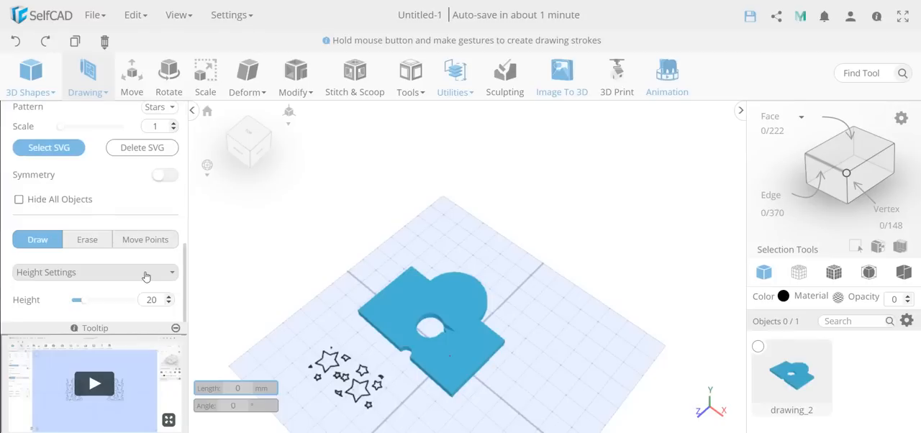
left_click_drag(82, 300, 66, 303)
scroll(134, 144, "up", 3)
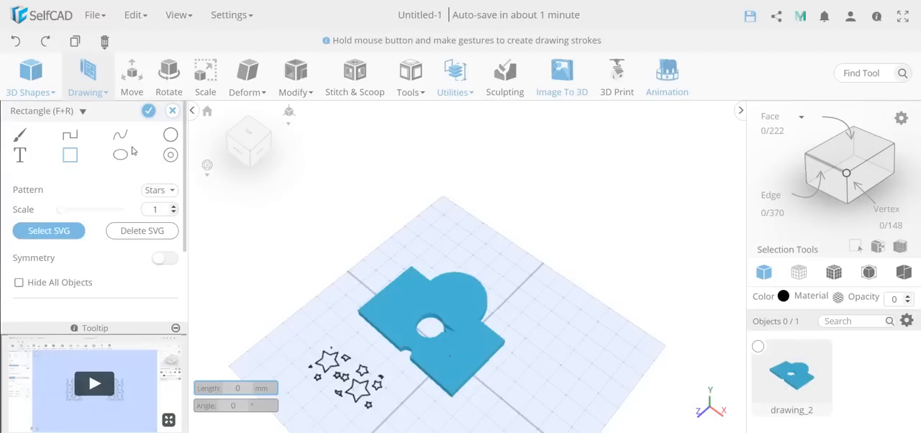
left_click(148, 110)
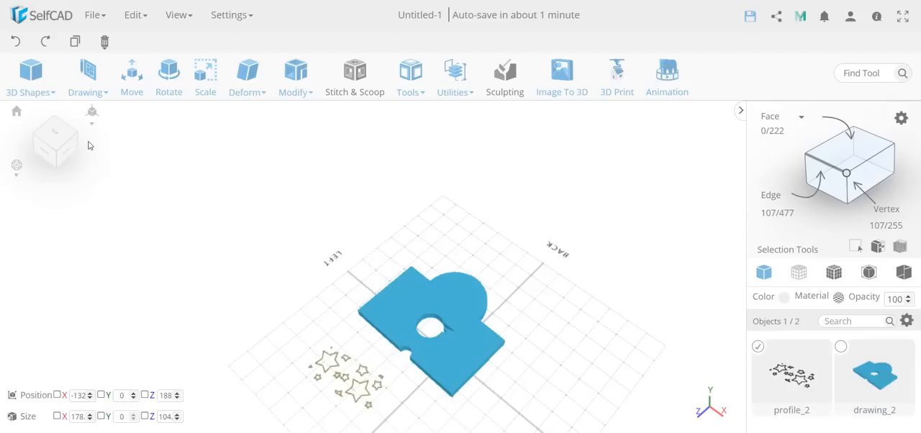
Step: Place a cube from the 3D shapes on the grid behind the solid's rounded edge
left_click(30, 75)
left_click_drag(39, 130, 489, 269)
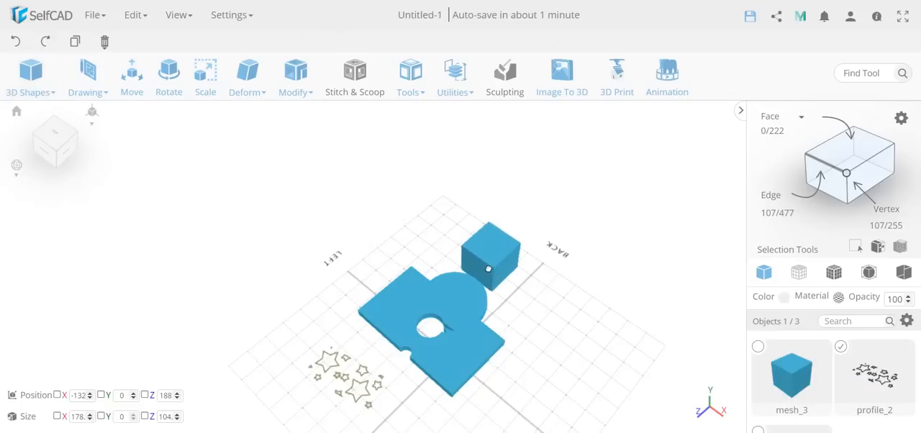
left_click(805, 413)
left_click(655, 360)
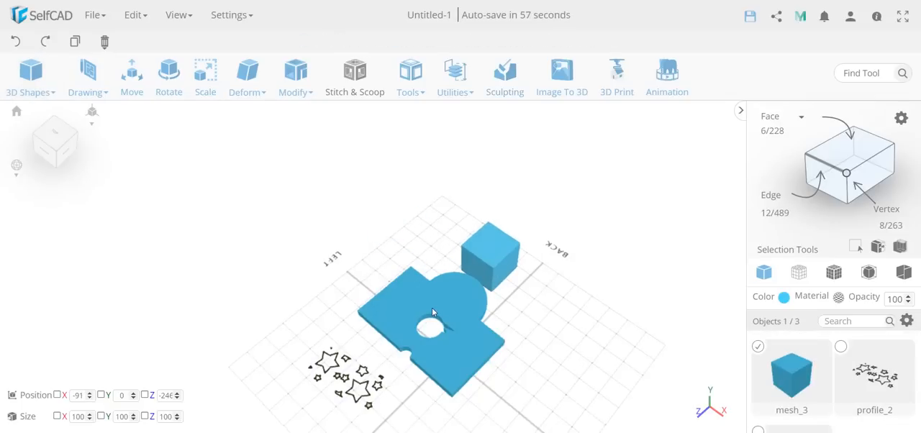
Step: Delete all objects from the scene: the solid, the star profile and the cube
left_click(88, 78)
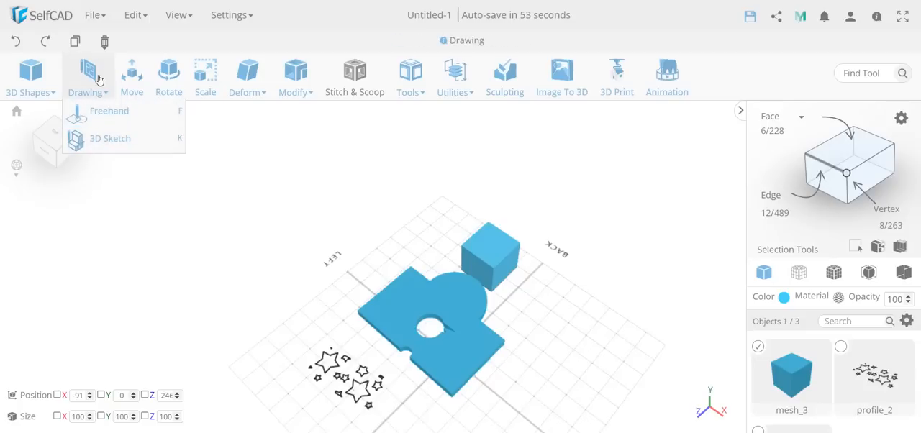
left_click(94, 15)
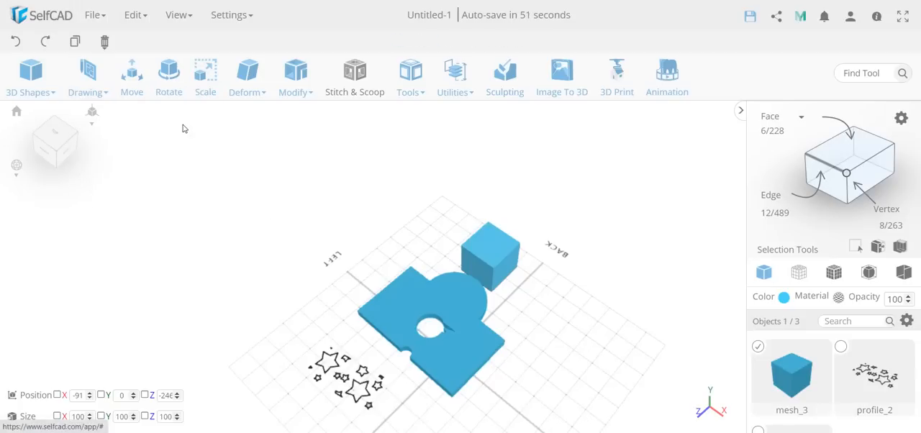
mouse_move(104, 41)
left_click(123, 76)
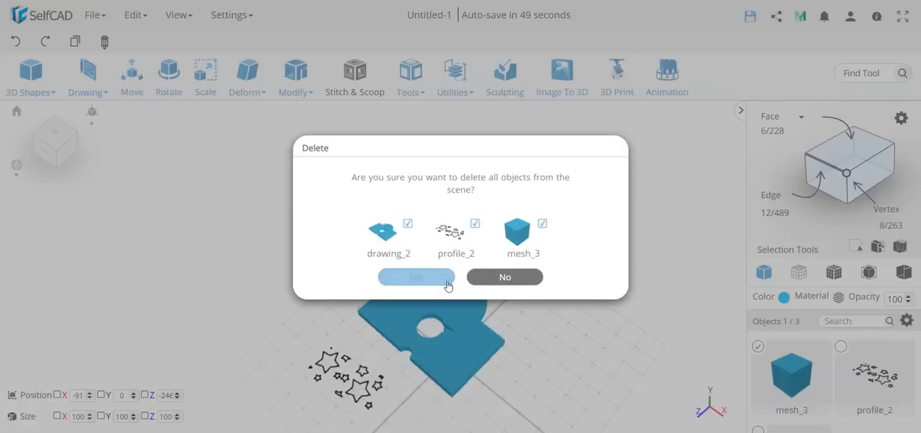
left_click(432, 281)
Step: Create a 100 × 170 × 100 box at the grid's centre with the Cube shape and finalize it
mouse_move(29, 90)
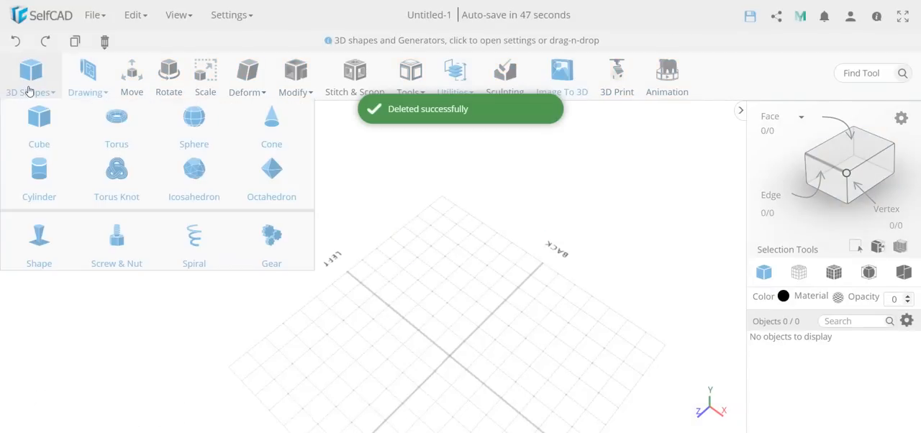
left_click(39, 120)
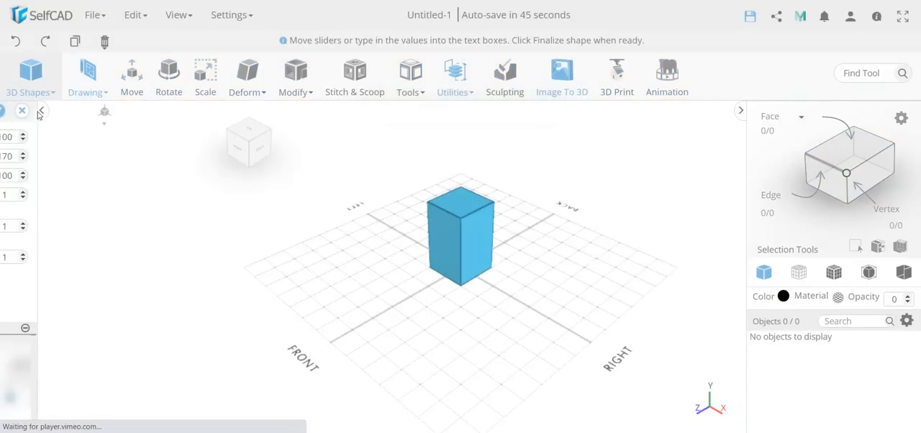
left_click(148, 111)
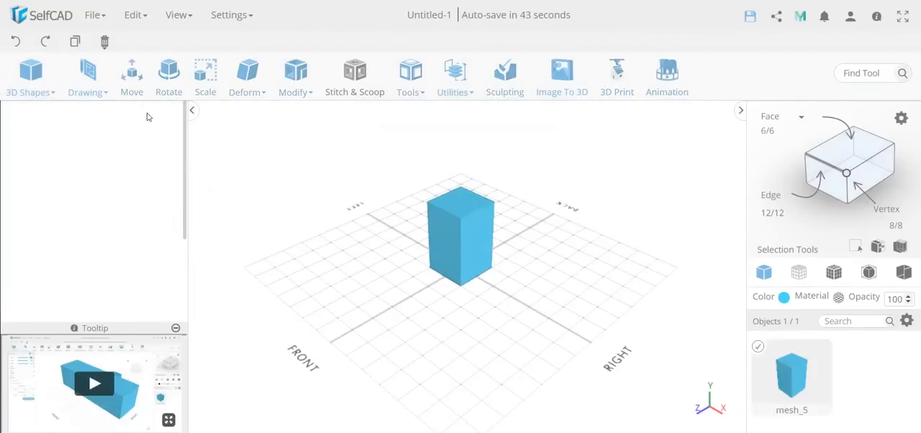
Step: Add resolution to the box at detail level 3 and apply it
mouse_move(280, 91)
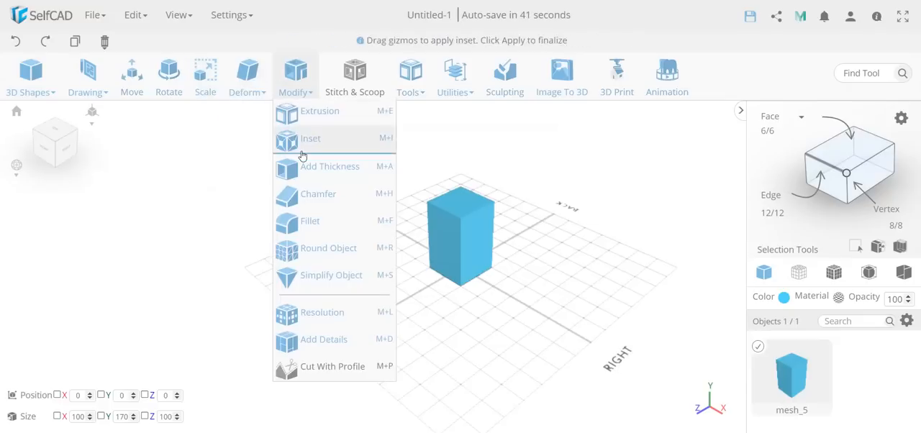
left_click(323, 311)
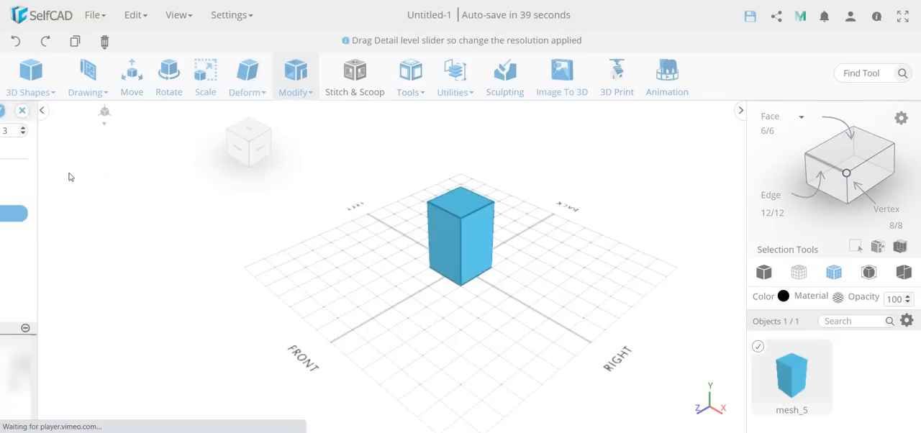
left_click(125, 219)
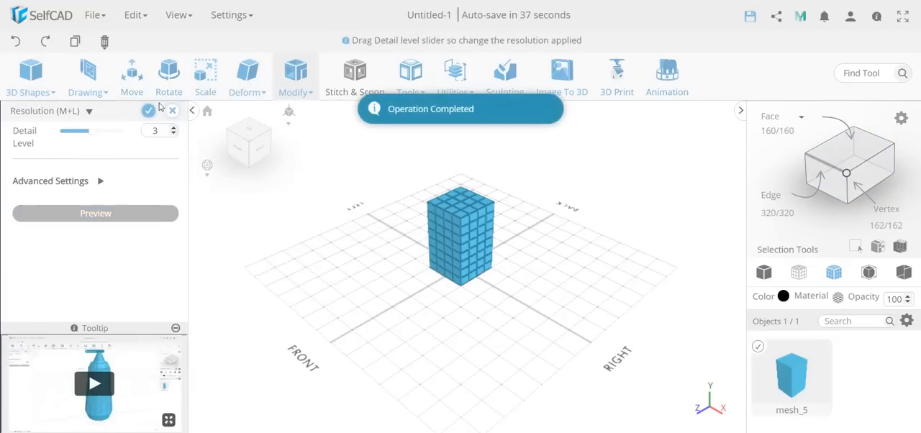
left_click(149, 110)
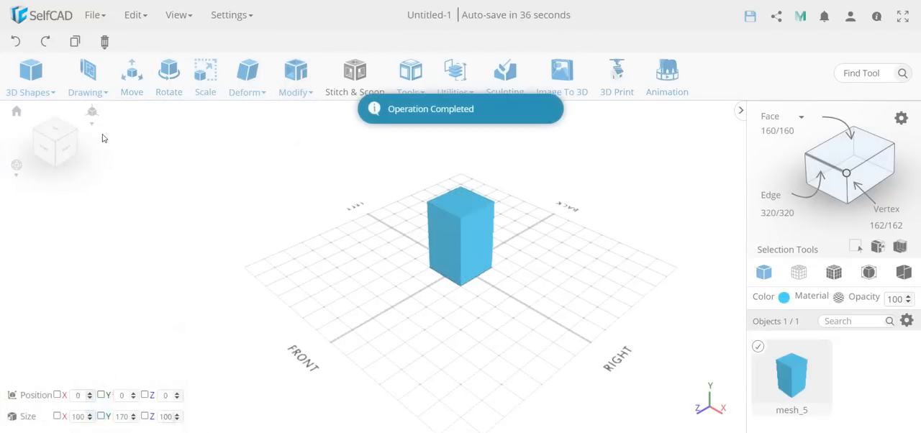
Step: Start the Move tool on the box and examine its advanced settings
left_click(131, 79)
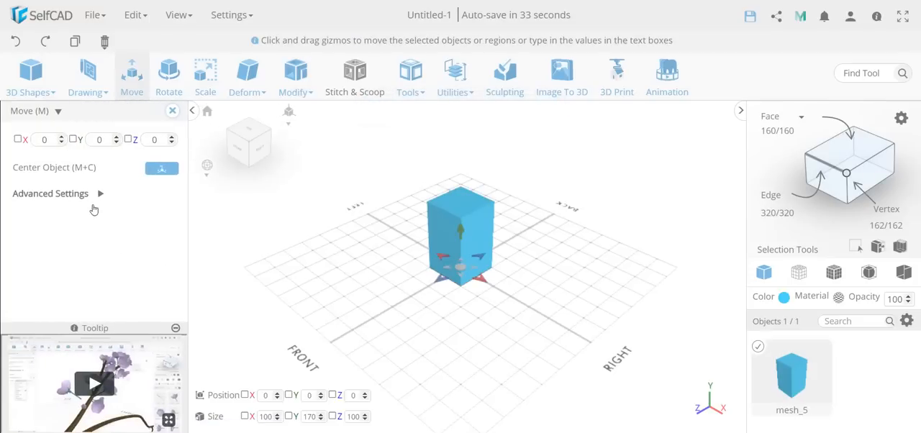
left_click(98, 195)
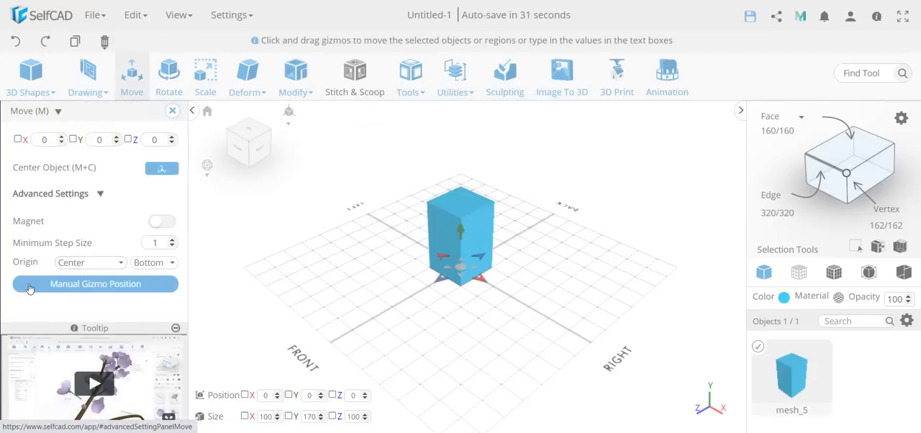
left_click(98, 195)
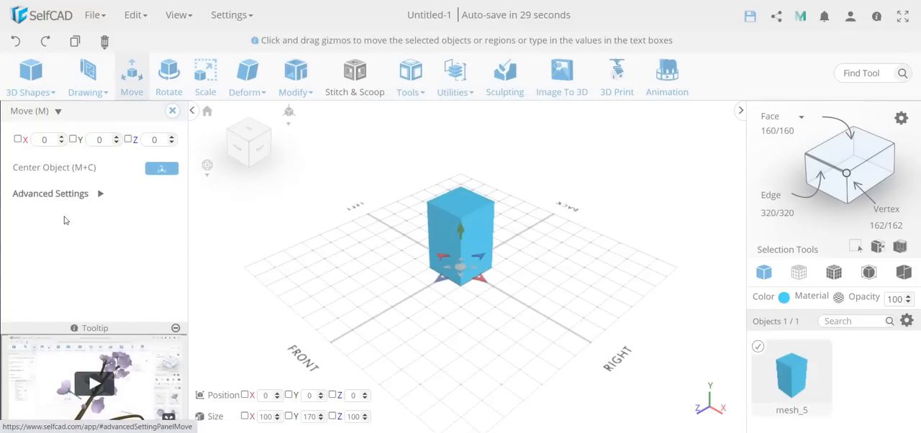
left_click(97, 195)
left_click(100, 194)
Step: Select a few faces in the middle of the box's top and examine the advanced Move settings for them
left_click(858, 159)
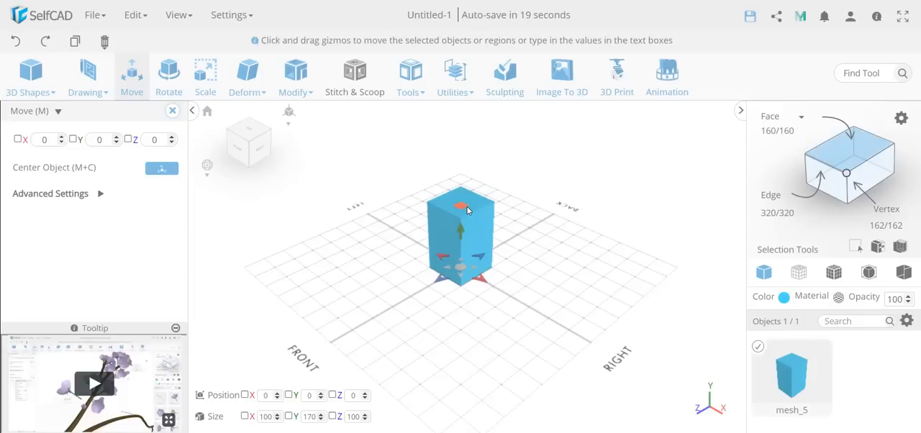
left_click(467, 207)
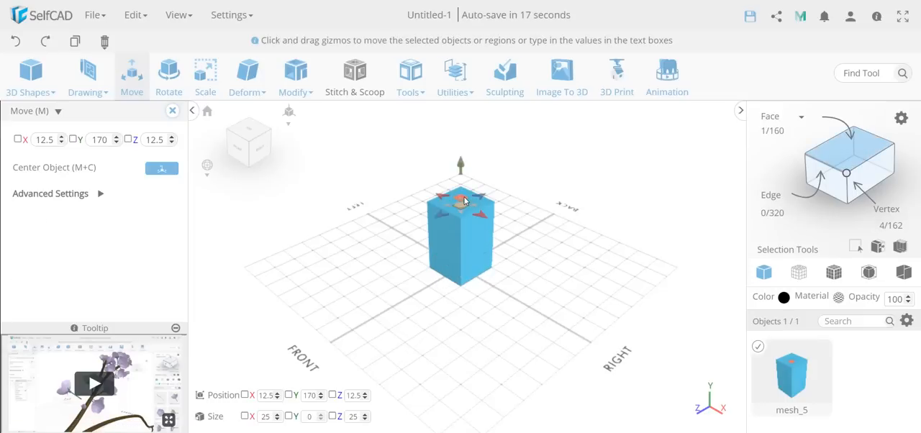
left_click(462, 201)
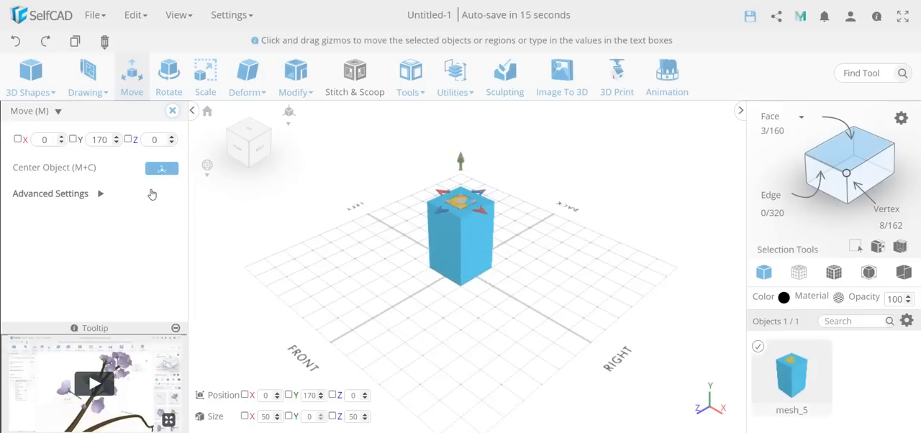
left_click(100, 194)
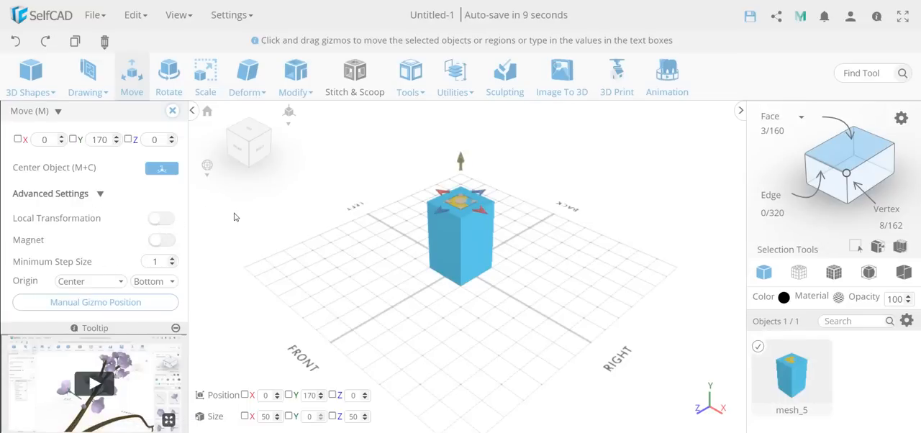
Step: Try polygon selection by picking the box's whole top, and return to having the entire box selected
left_click(851, 152)
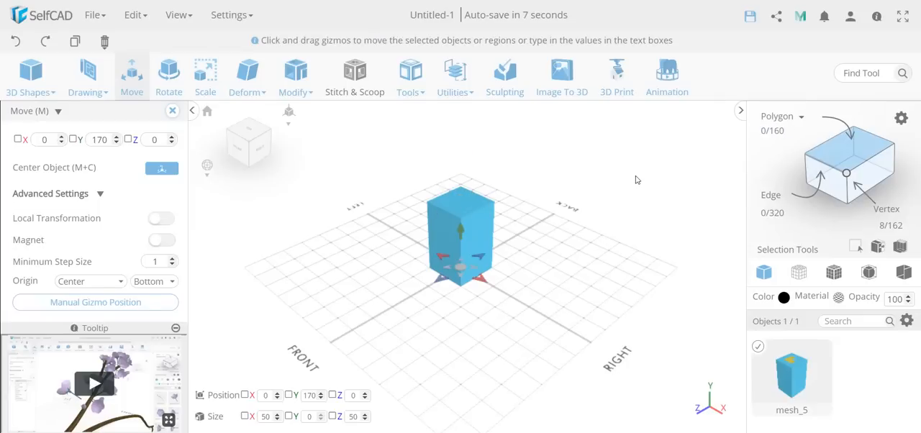
left_click(457, 208)
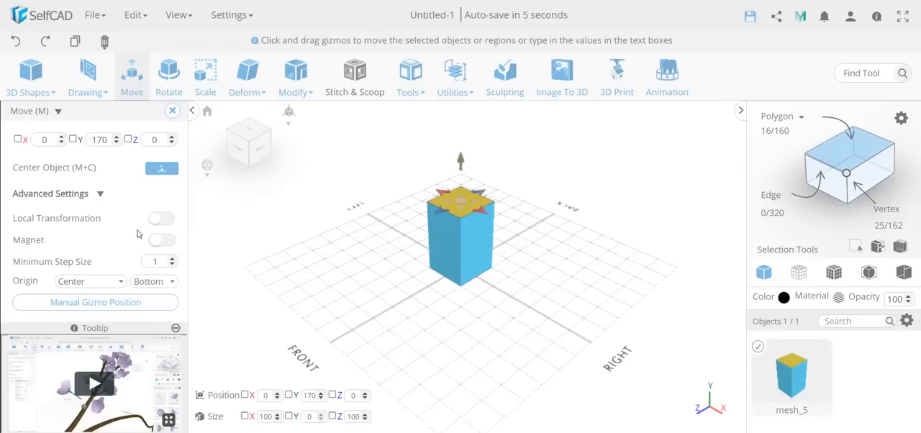
left_click(853, 163)
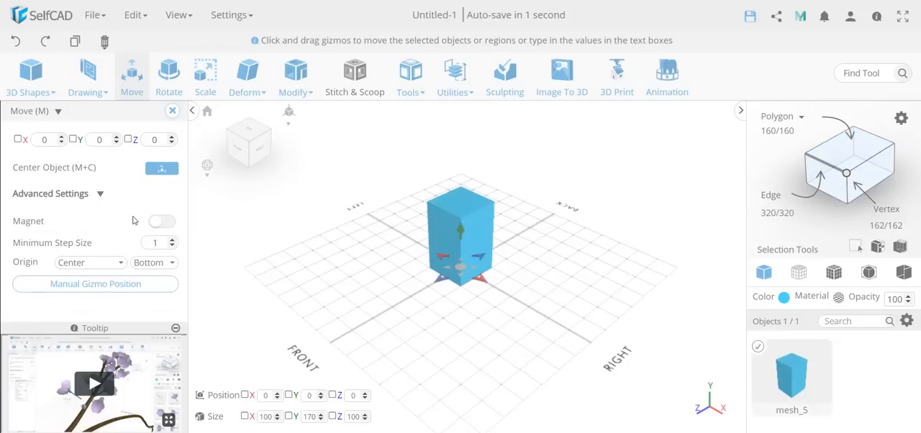
Step: Move the box along the grid to about X 117, Z -44, recheck the advanced settings, and leave the Move tool
left_click(98, 193)
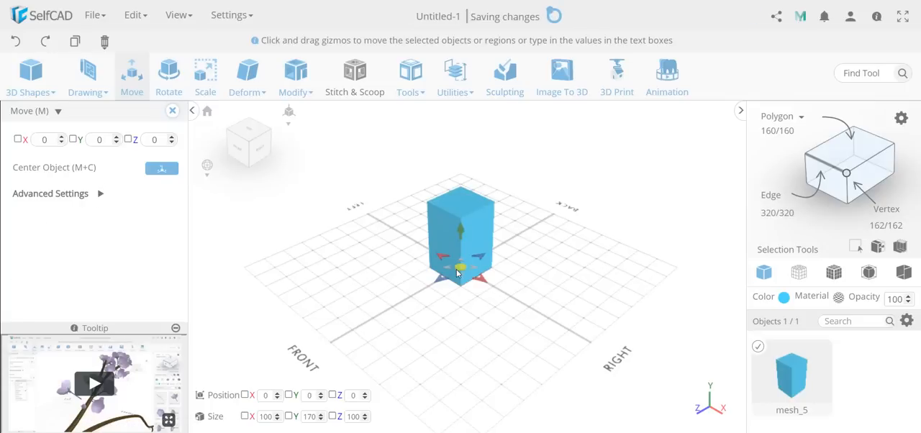
left_click_drag(460, 266, 512, 280)
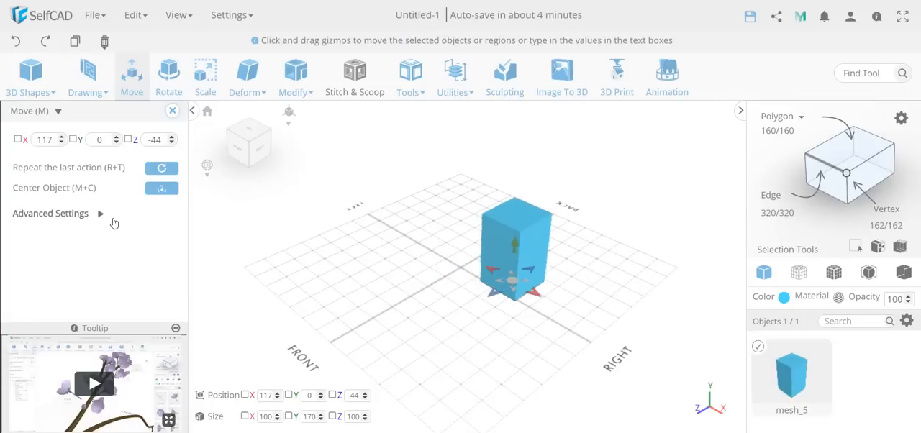
left_click(81, 250)
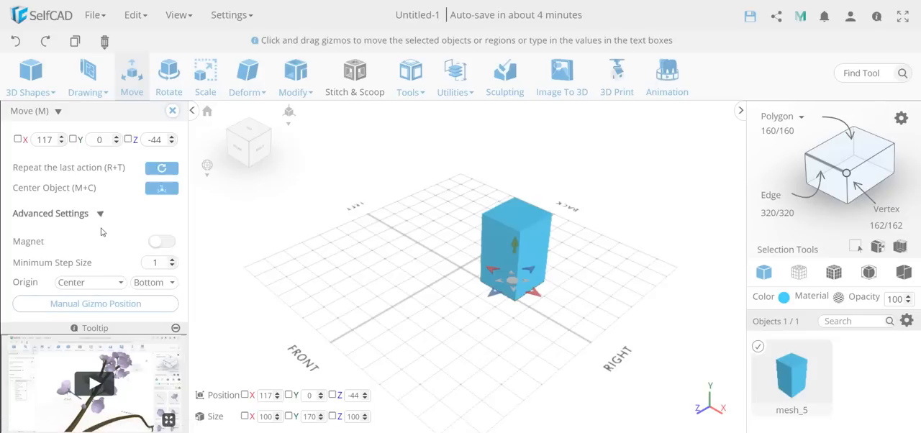
left_click(100, 214)
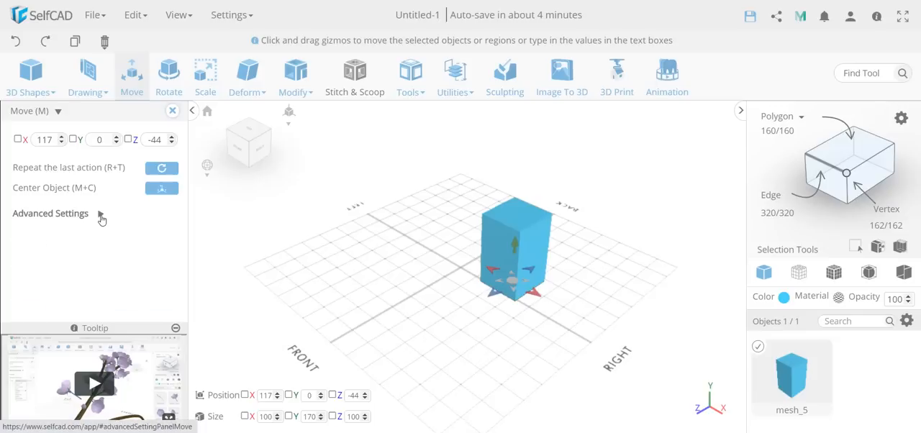
left_click(172, 113)
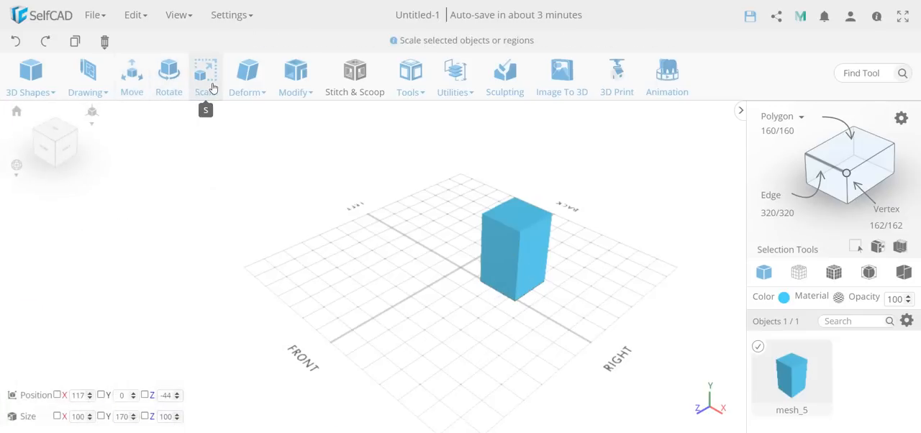
Step: Bend the box toward the front into about a quarter arc with the Bend deformation
left_click(247, 75)
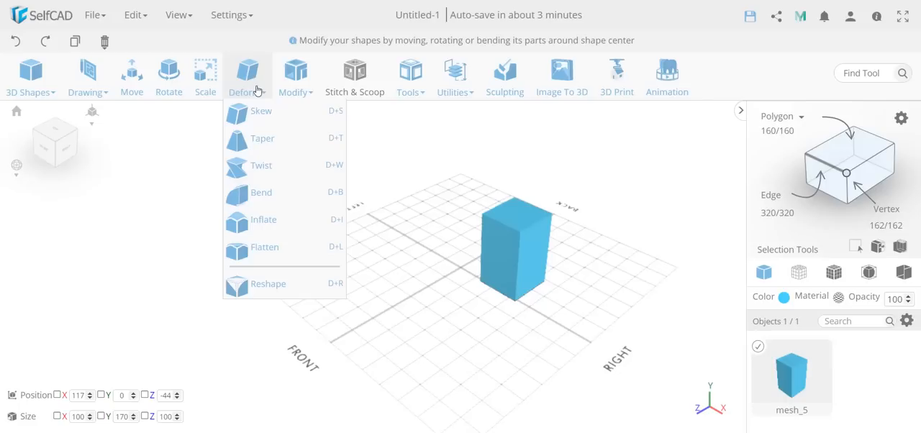
left_click(304, 194)
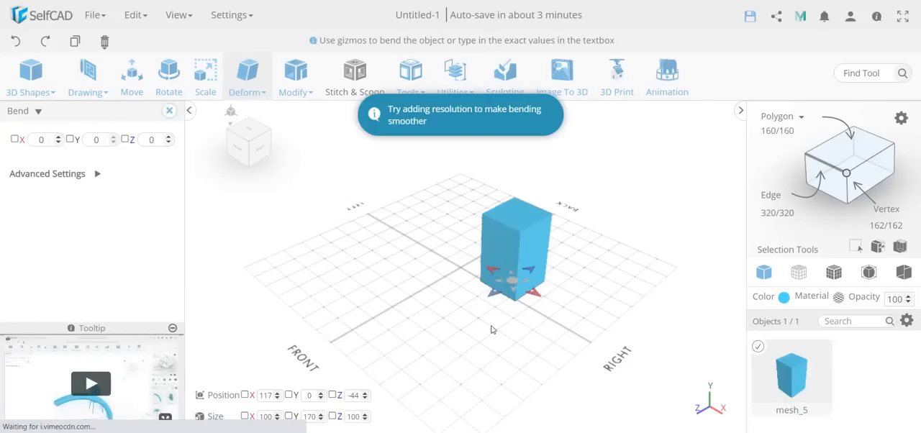
left_click_drag(476, 306, 437, 320)
right_click_drag(456, 339, 431, 336)
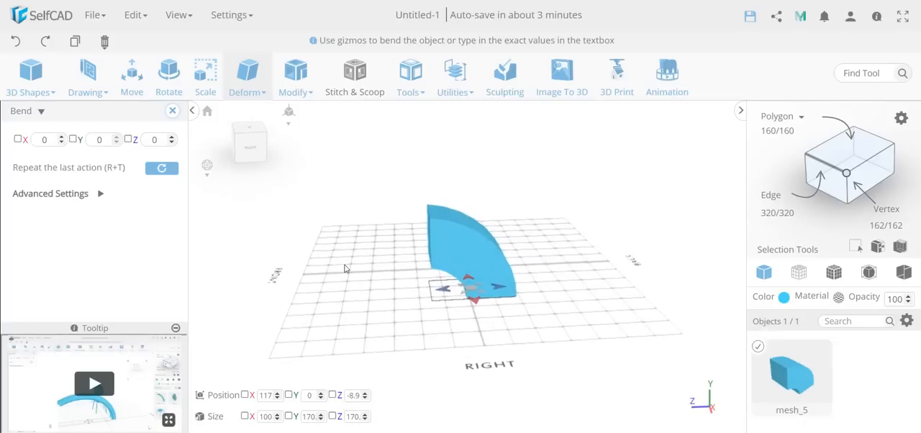
Step: Leave the Bend tool, reduce the bent box's resolution to detail level 0, and apply it
left_click(172, 110)
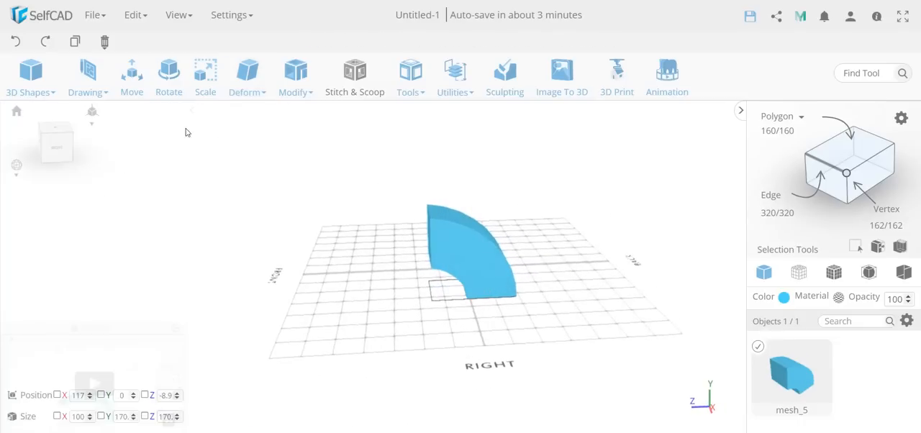
left_click(293, 77)
left_click(316, 313)
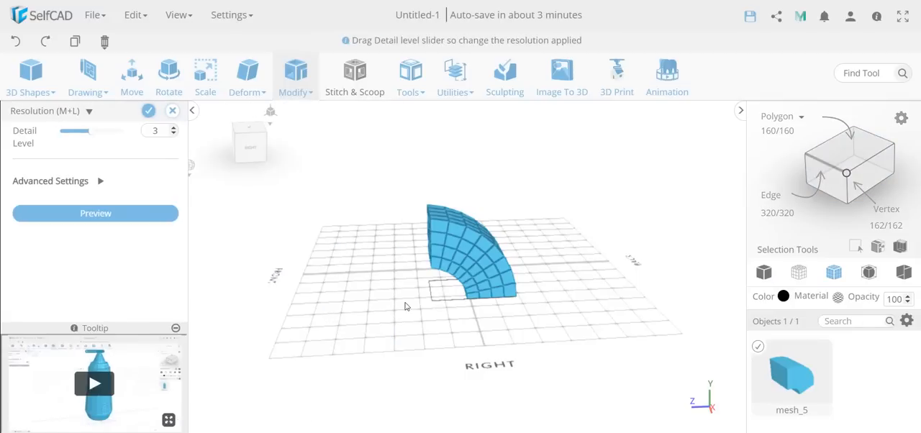
right_click_drag(334, 319, 380, 320)
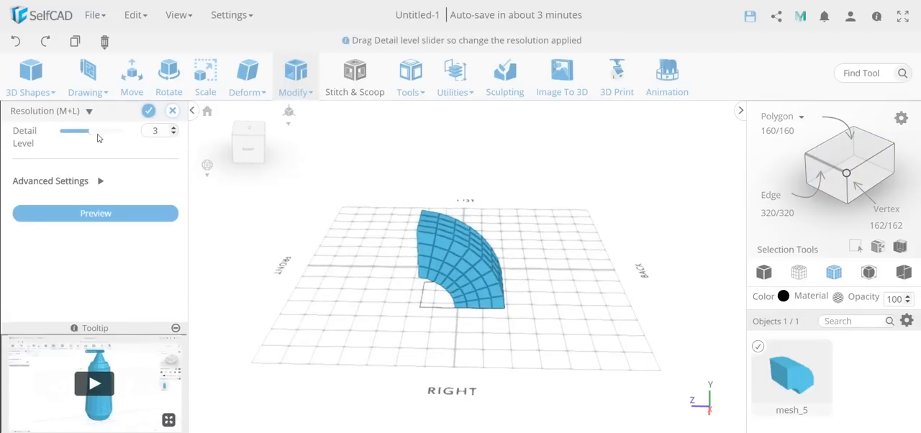
left_click_drag(91, 132, 61, 135)
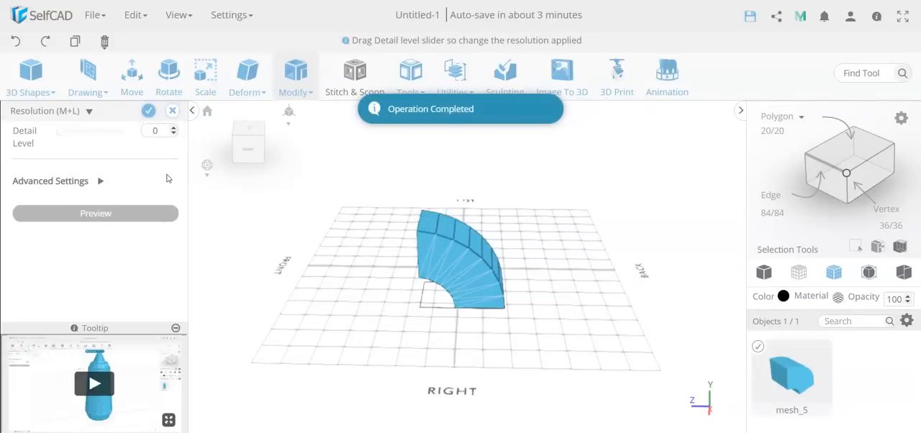
right_click_drag(328, 264, 694, 152)
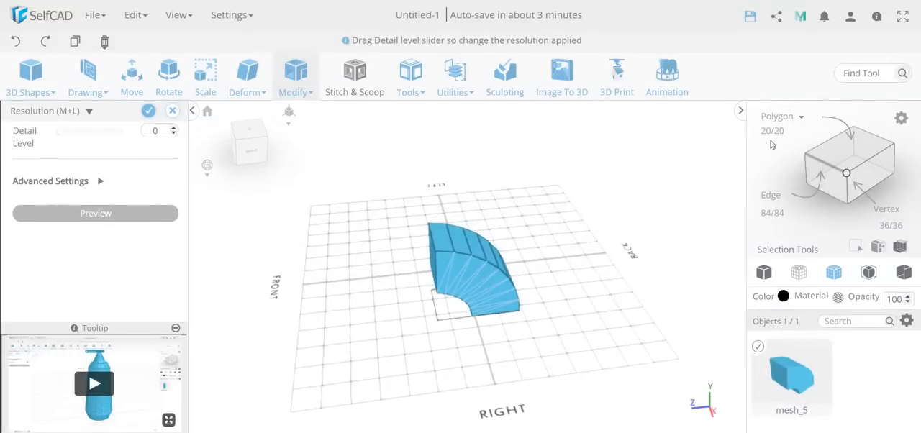
left_click(148, 111)
right_click_drag(376, 263, 394, 273)
left_click(290, 79)
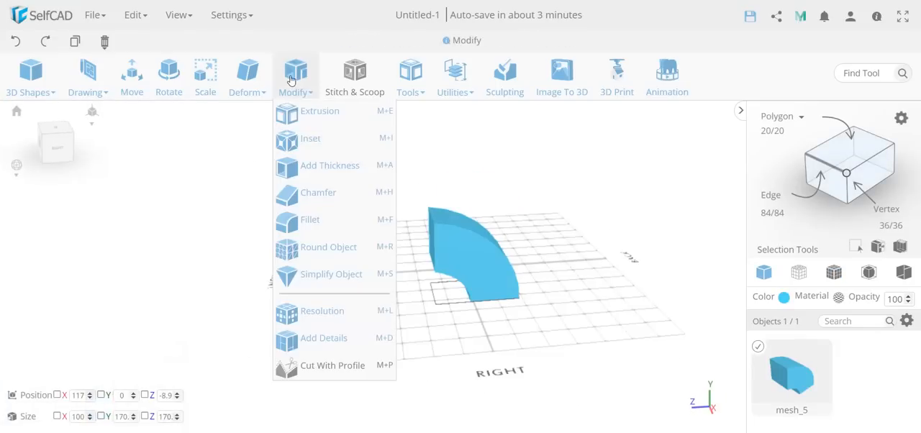
left_click(310, 92)
left_click(311, 94)
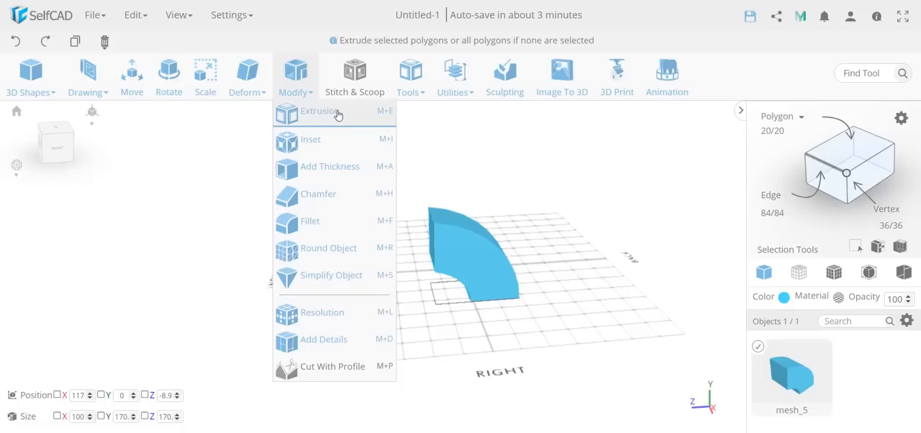
left_click(320, 140)
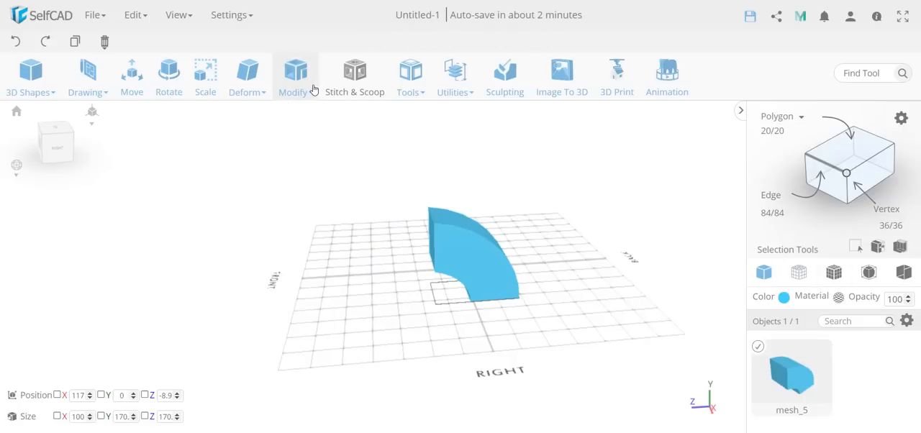
left_click(295, 72)
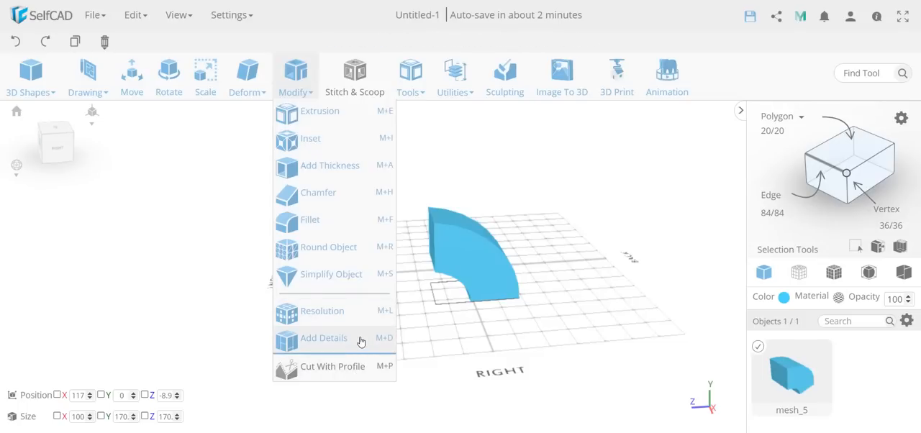
Step: Use Add Details to split the bent box's front face with a vertical edge at 50 percent
right_click_drag(455, 344, 530, 329)
left_click(296, 72)
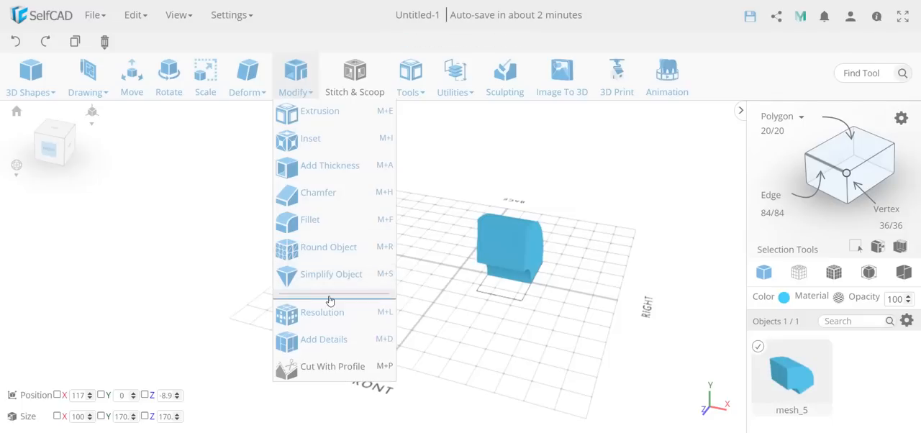
left_click(329, 334)
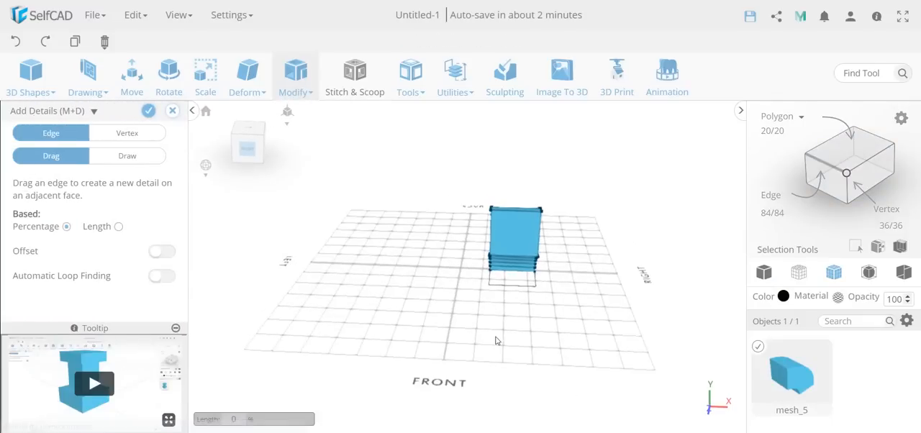
left_click(516, 224)
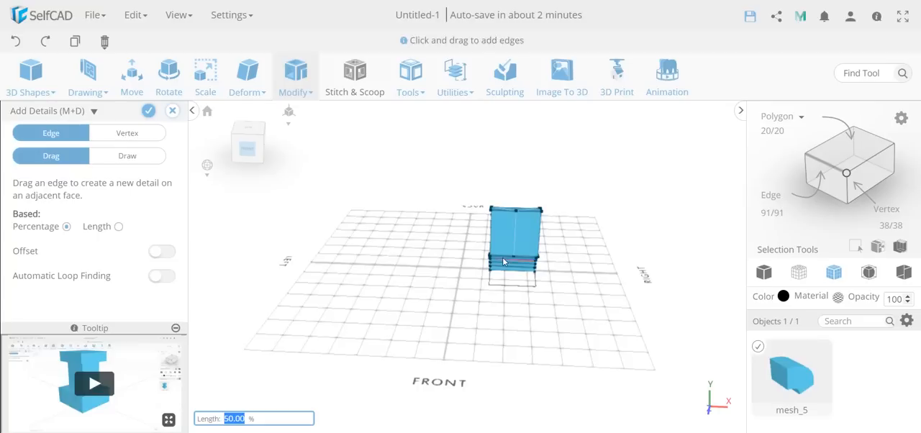
Step: Add a vertex on the left half of the box's front face and apply the added details
left_click(133, 134)
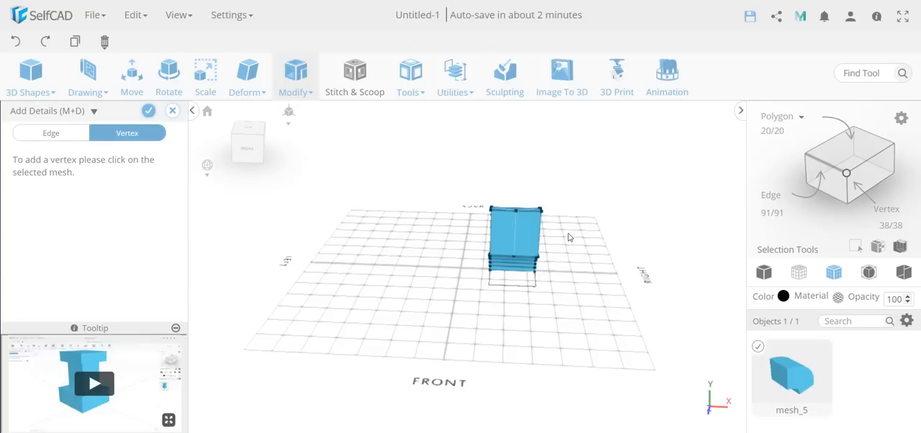
left_click(500, 234)
left_click(58, 134)
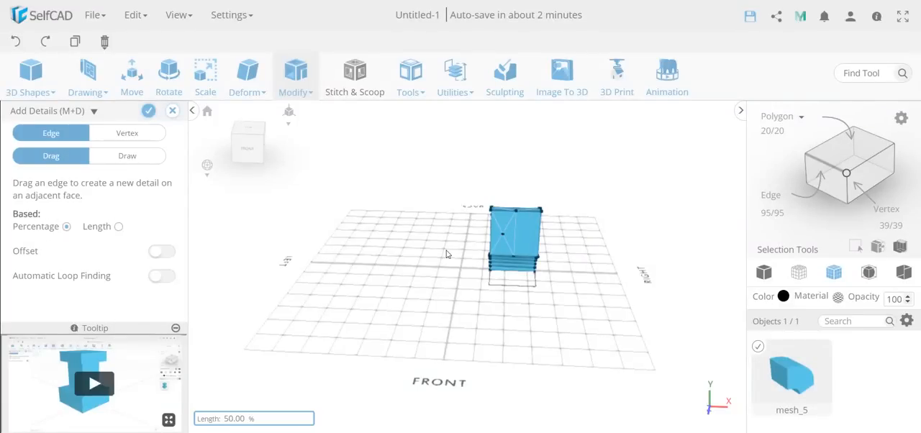
left_click_drag(446, 253, 474, 269)
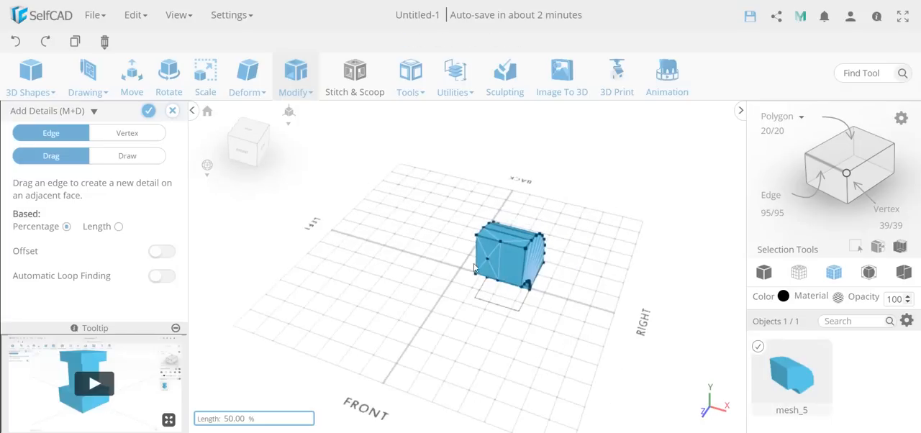
left_click(149, 112)
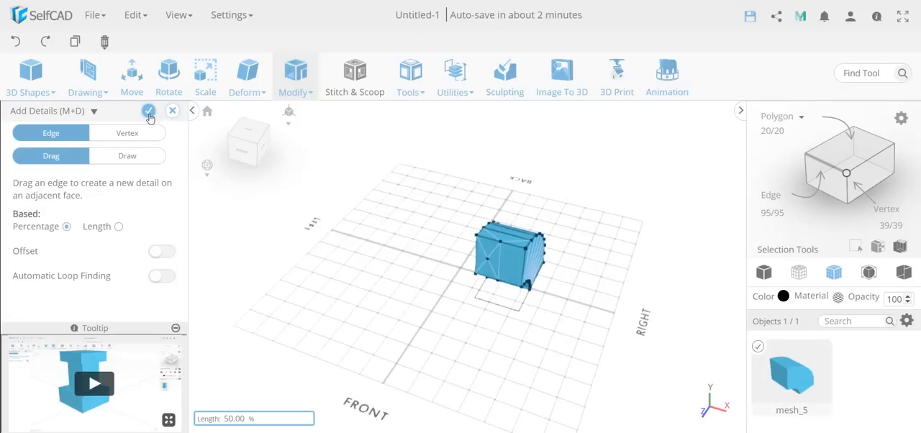
Step: Sketch a rectangle about 346 by 193 mm on the grid in front of the box, and leave 3D Sketch
left_click(87, 85)
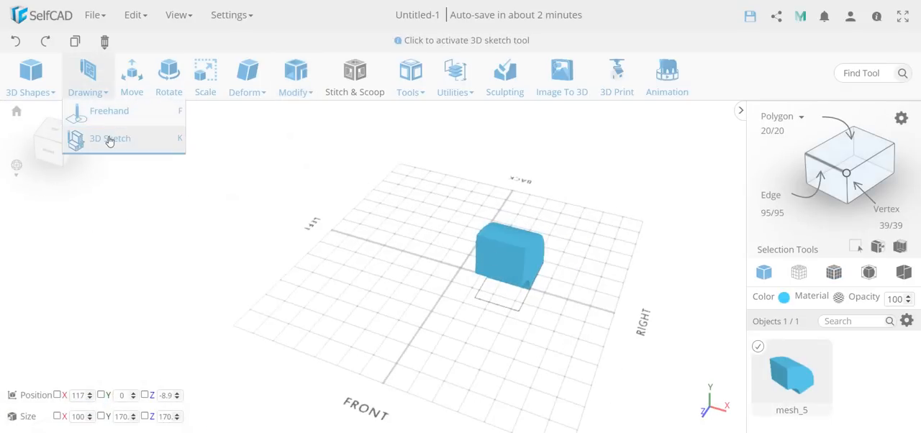
left_click(109, 140)
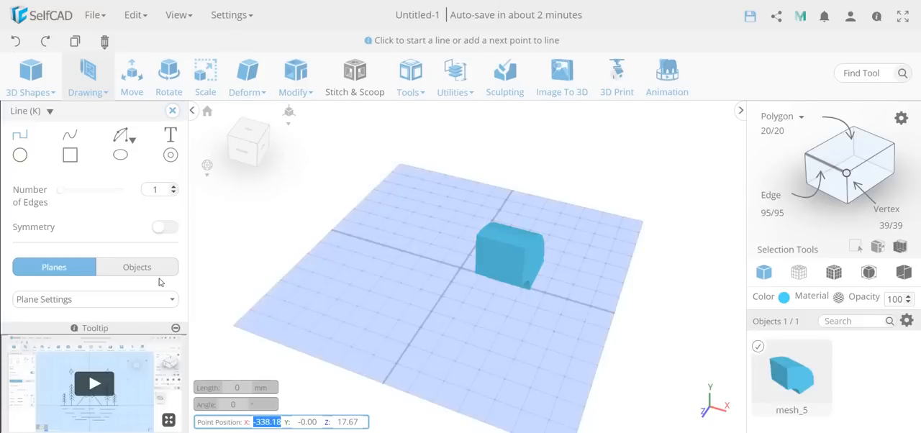
left_click(70, 154)
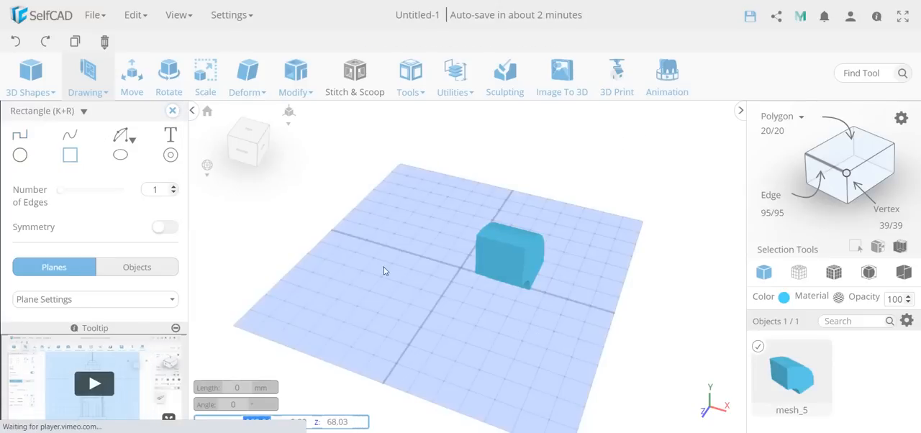
left_click(383, 268)
left_click(527, 314)
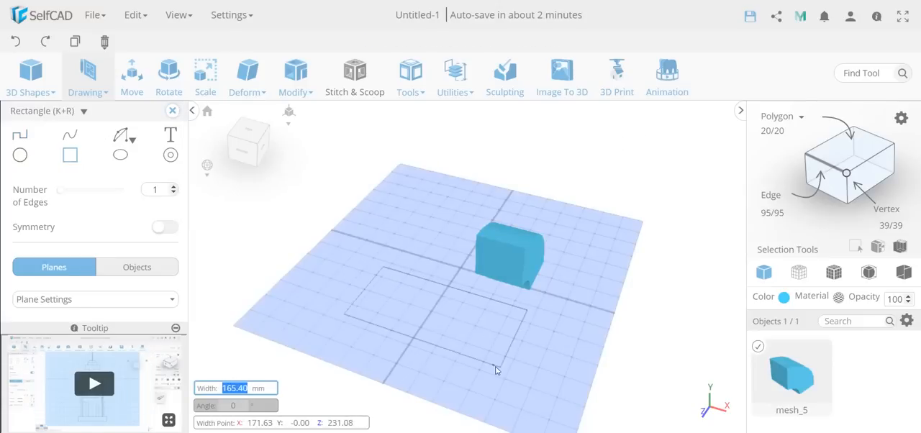
left_click(495, 376)
left_click(171, 111)
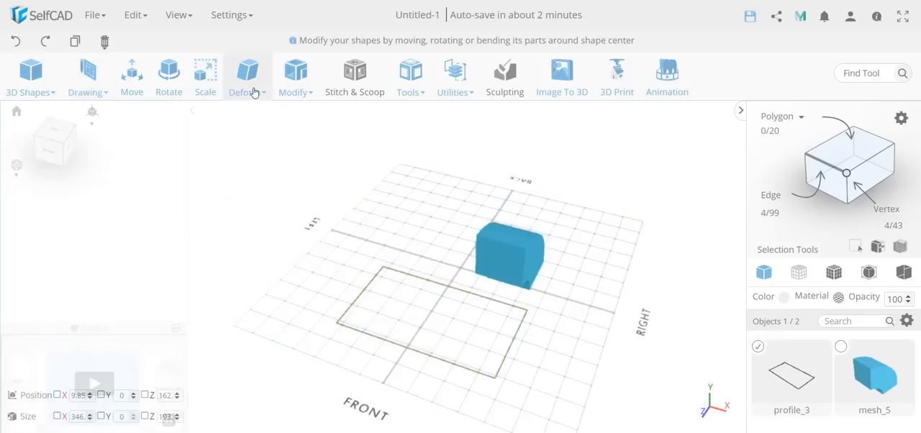
Step: Divide the right part of the rectangle with several inner edges pulled from existing ones using Add Details
left_click(295, 75)
left_click(340, 337)
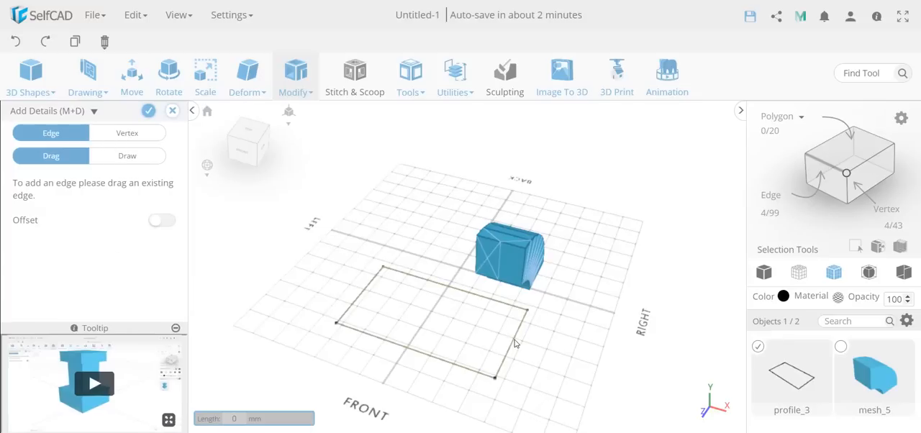
left_click_drag(515, 344, 481, 336)
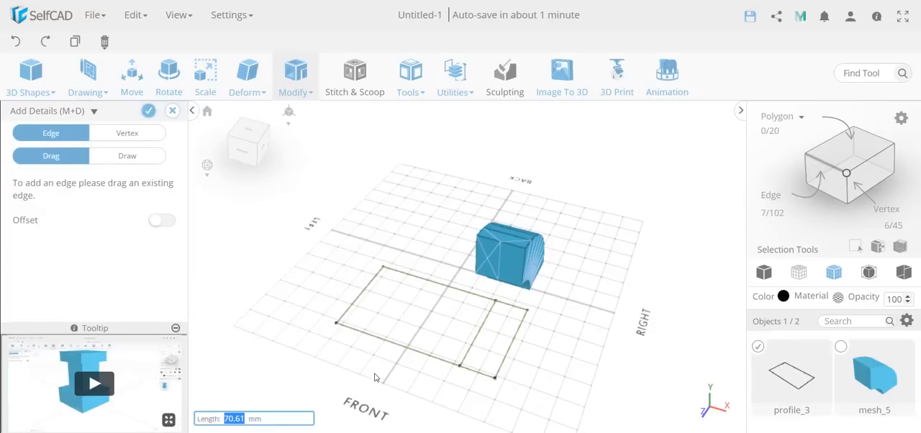
type("10")
key("Return")
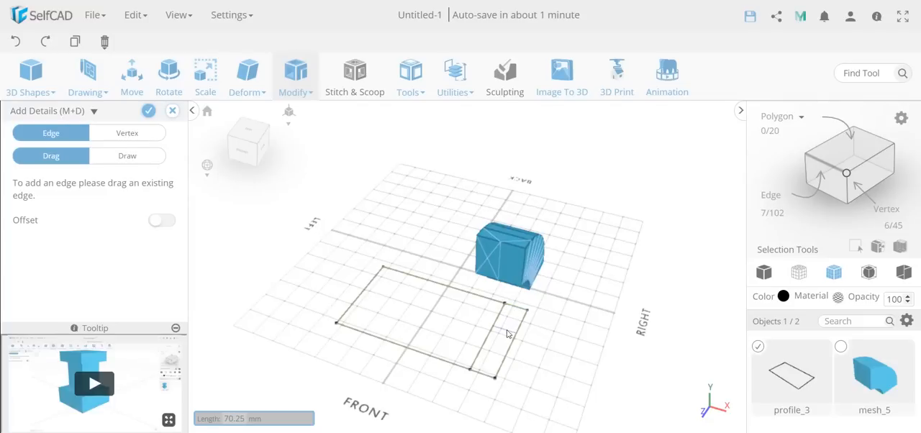
left_click_drag(505, 338, 443, 312)
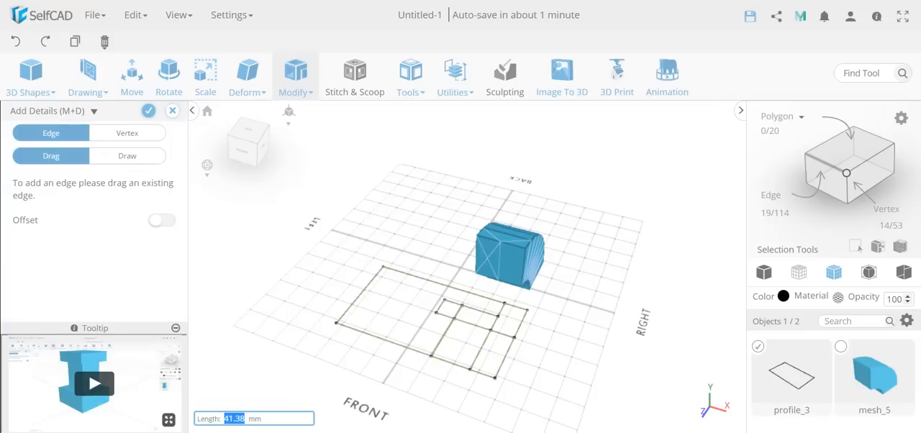
Step: Enable Offset, add closely spaced parallel edges on both sides of the rectangle's middle dividing edge, and apply the details
left_click(162, 220)
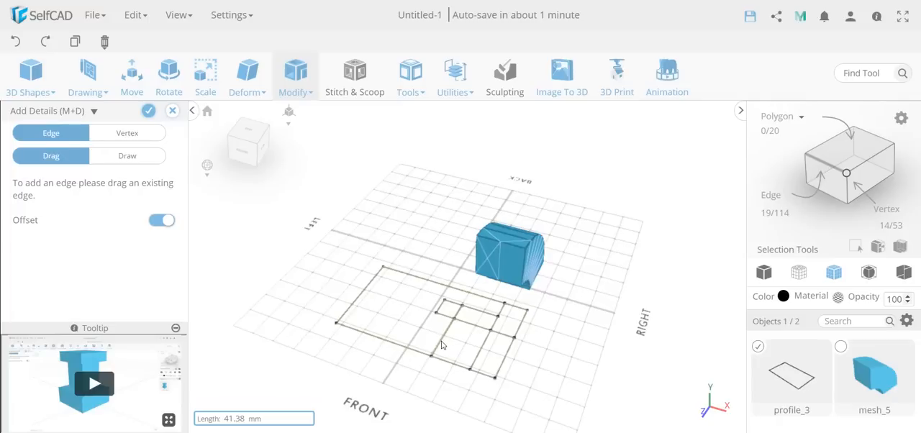
left_click_drag(441, 341, 434, 338)
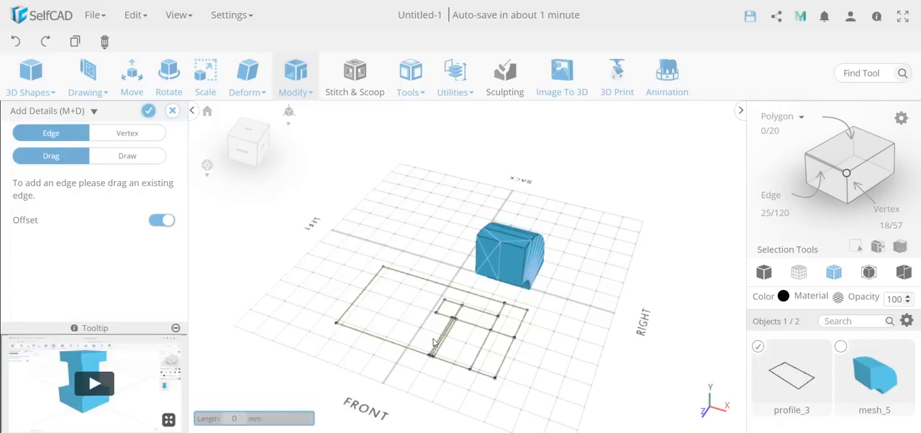
scroll(434, 342, "up", 5)
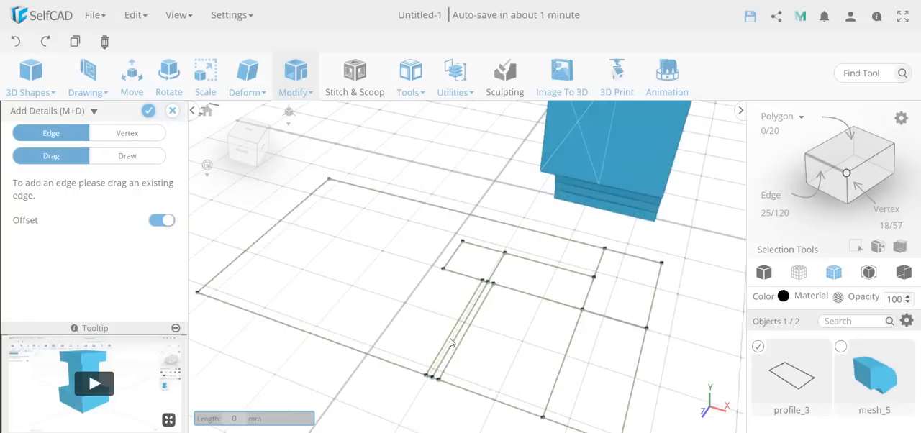
scroll(433, 348, "down", 5)
left_click(148, 110)
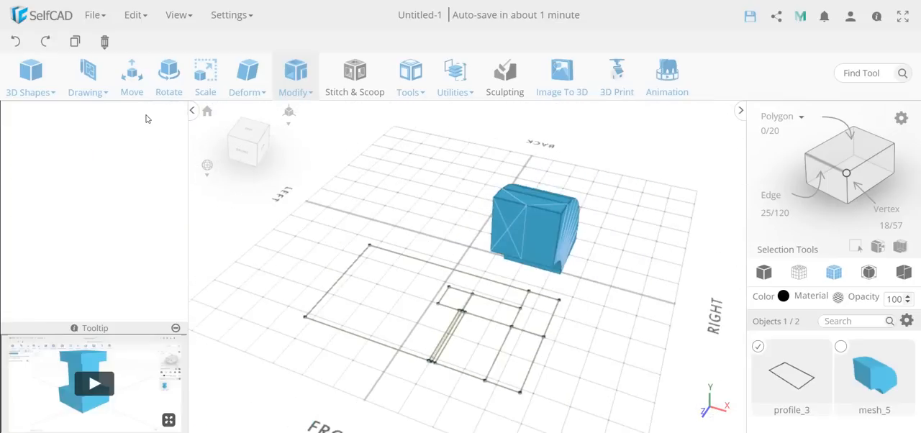
Step: Select the small inner rectangle as a polygon plus the profile's left outer edge, and delete them
left_click(828, 146)
left_click(466, 305)
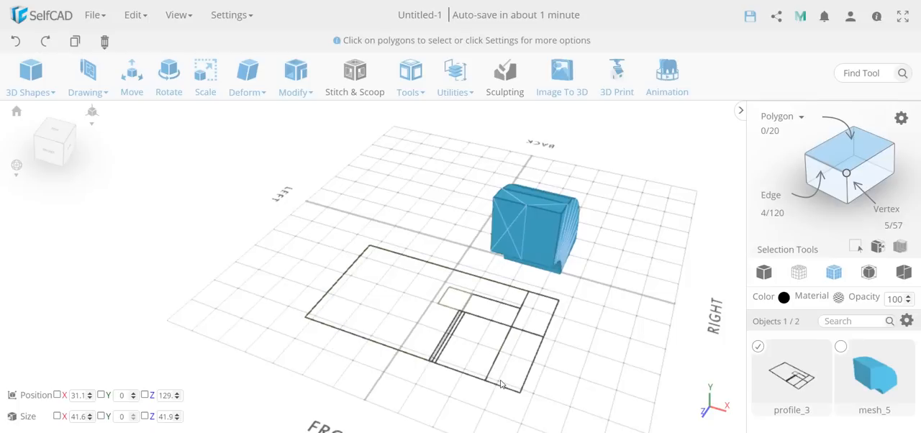
left_click(822, 173)
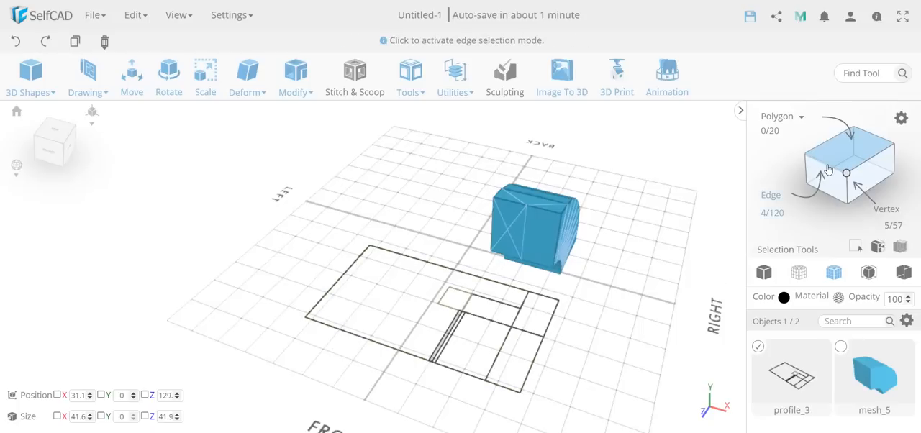
left_click(317, 304)
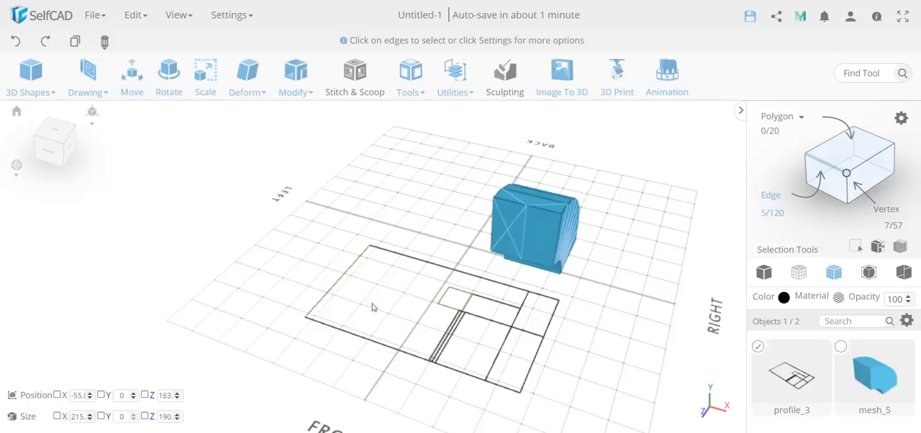
key("Delete")
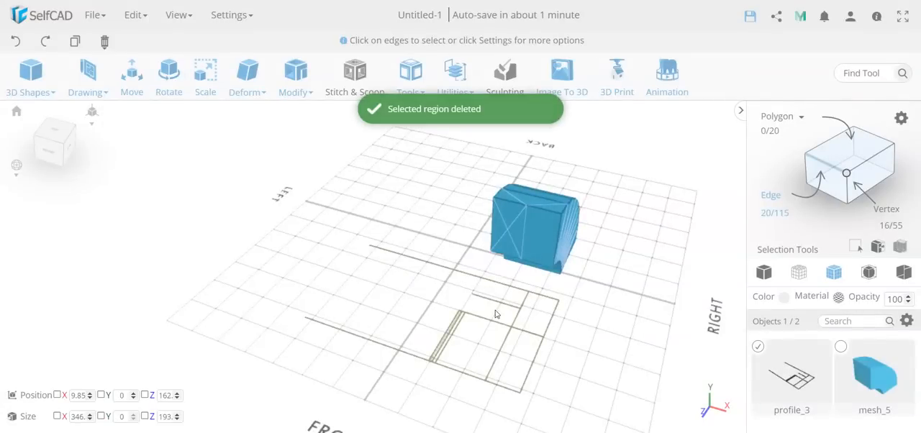
left_click(296, 76)
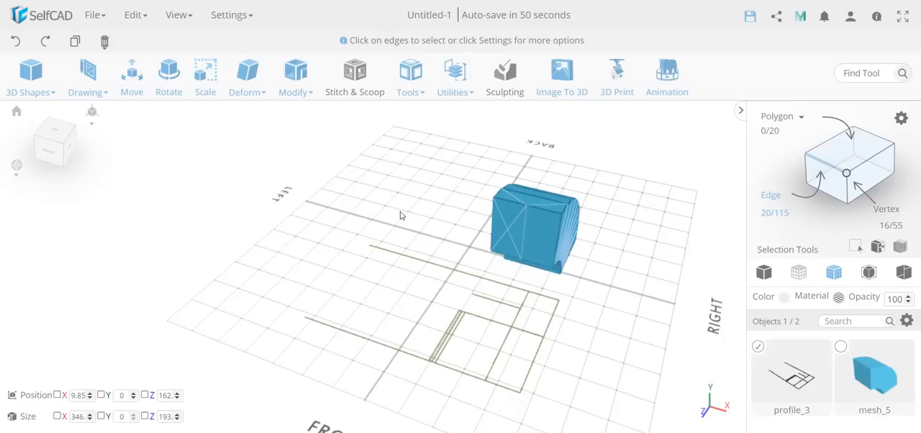
left_click_drag(470, 256, 440, 317)
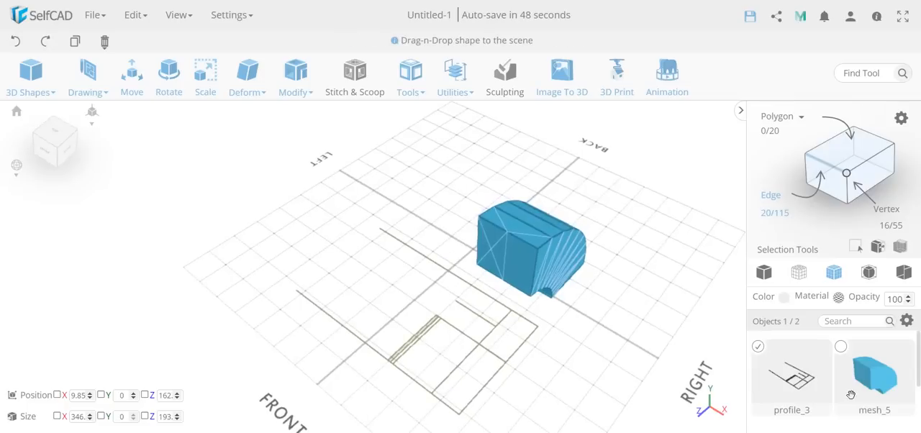
Step: Add the bent box to the selection with the edited profile, and delete both objects from the scene
left_click(841, 348)
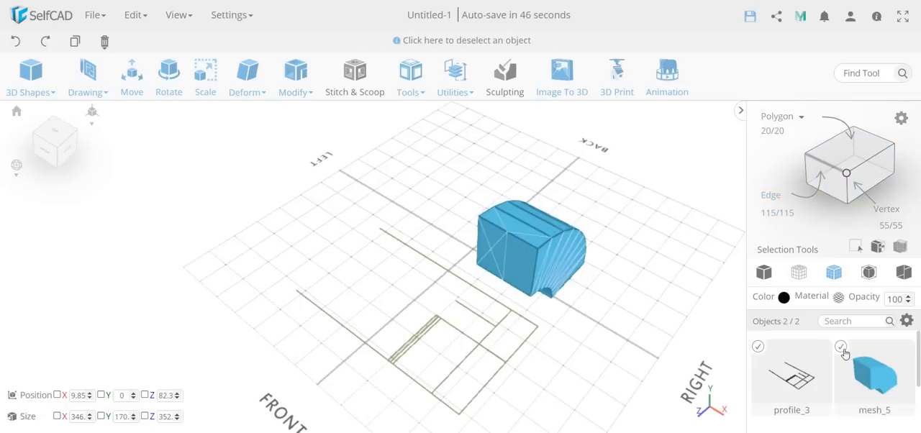
key("Delete")
key("Return")
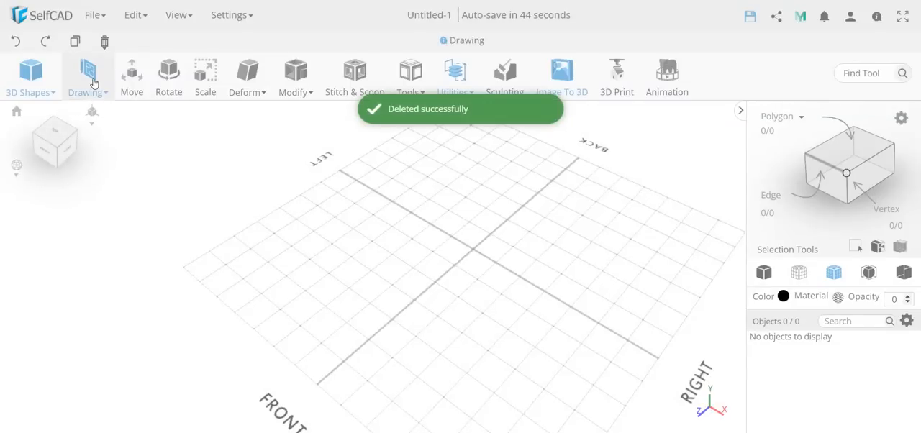
Step: Place a 100 mm cube on the grid toward its left-front side
mouse_move(288, 91)
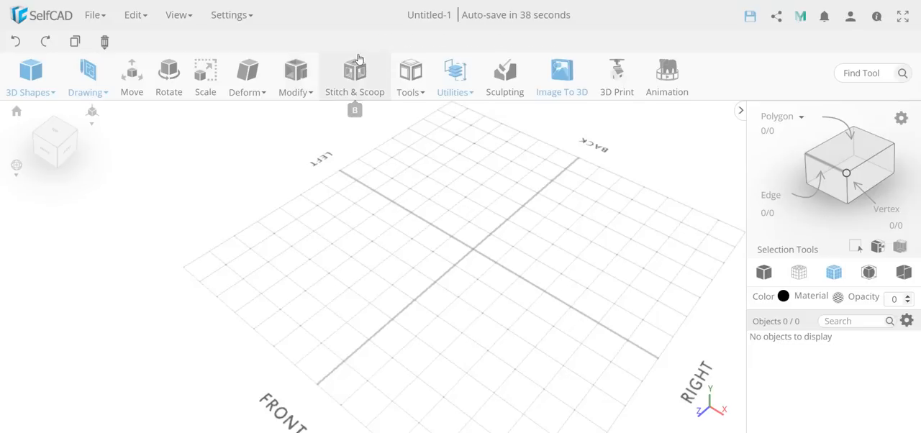
mouse_move(411, 69)
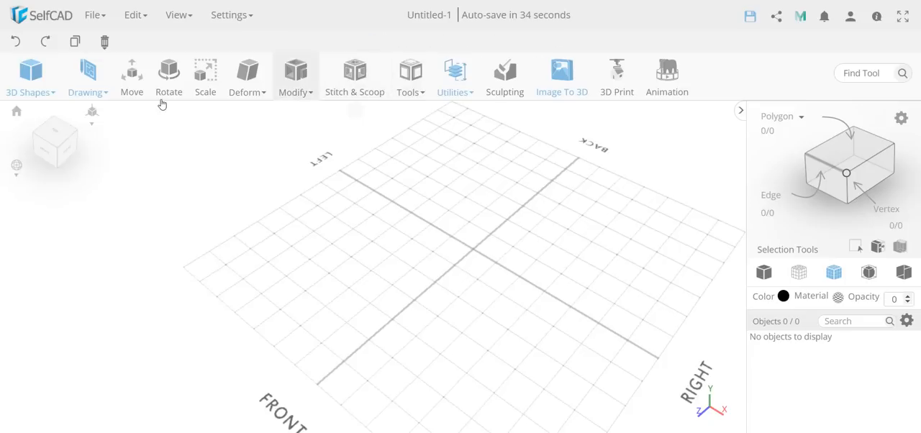
mouse_move(30, 85)
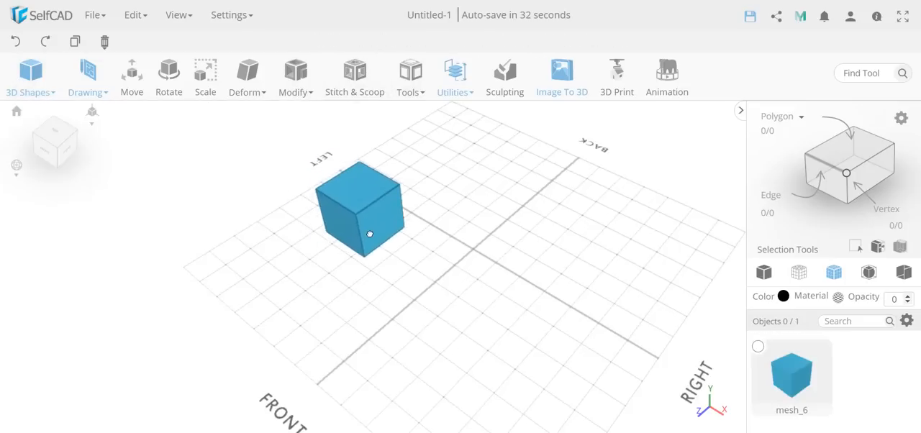
left_click(444, 69)
Step: Use Copy Offsets with the Stairs macro to make 9 rising copies of the cube, and leave the tool
mouse_move(413, 71)
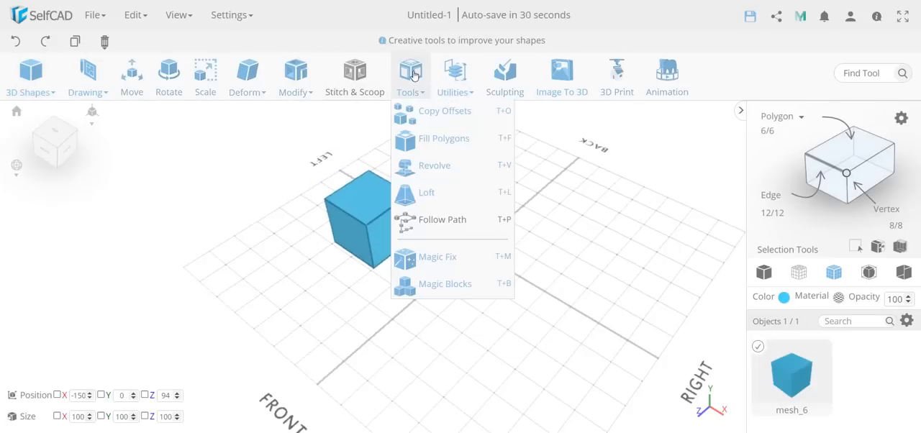
left_click(424, 113)
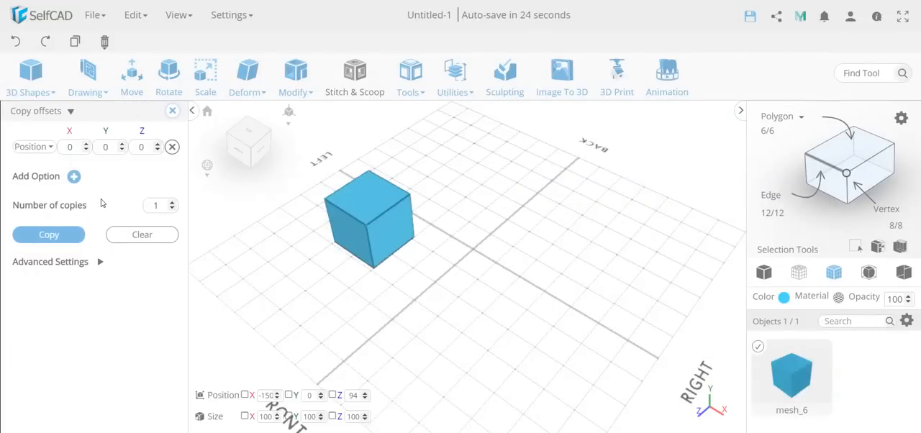
left_click(94, 262)
left_click(93, 293)
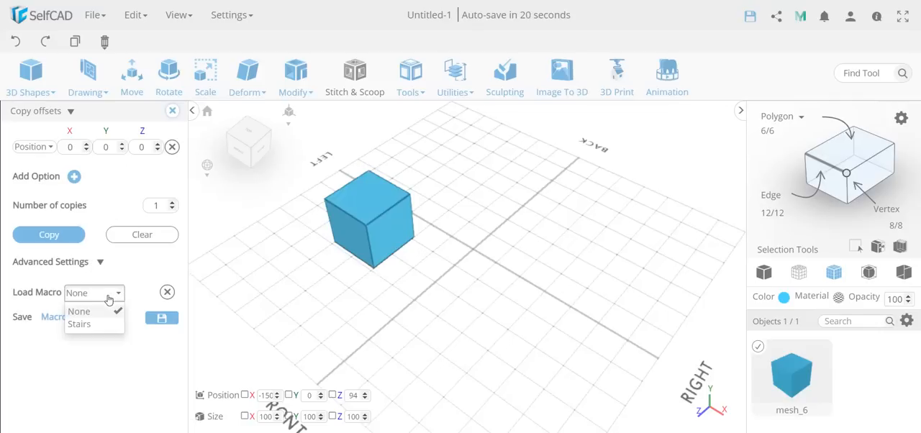
left_click(80, 323)
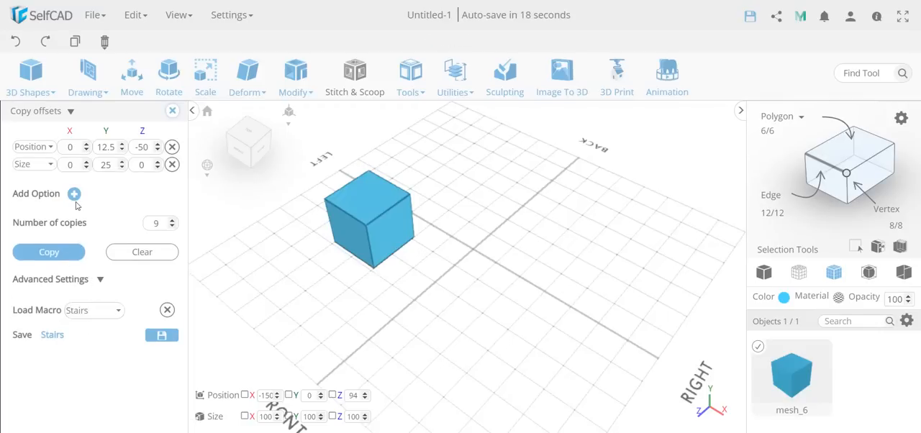
left_click(49, 252)
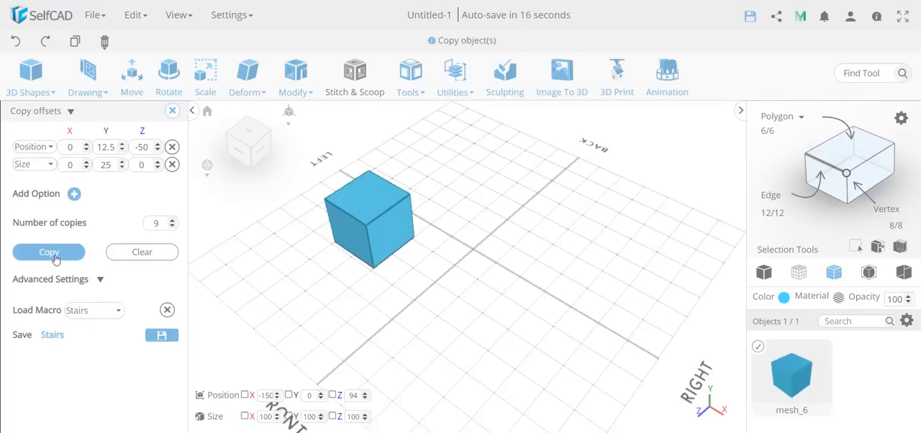
left_click(56, 259)
right_click_drag(413, 318, 403, 193)
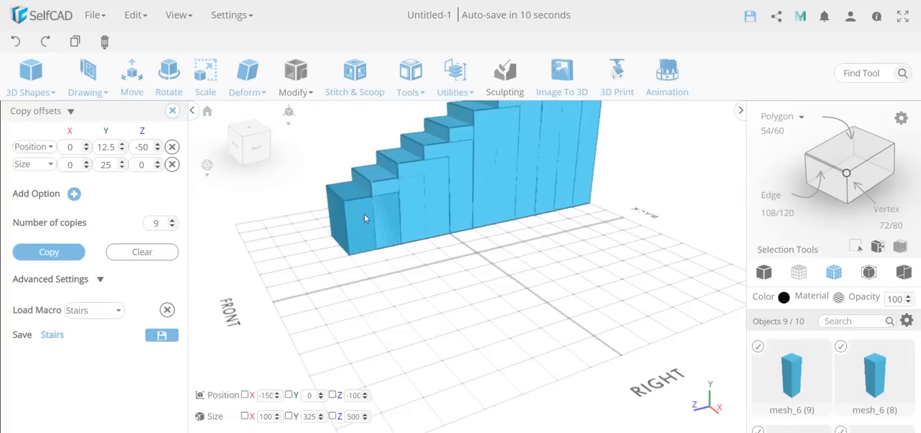
right_click_drag(495, 259, 492, 304)
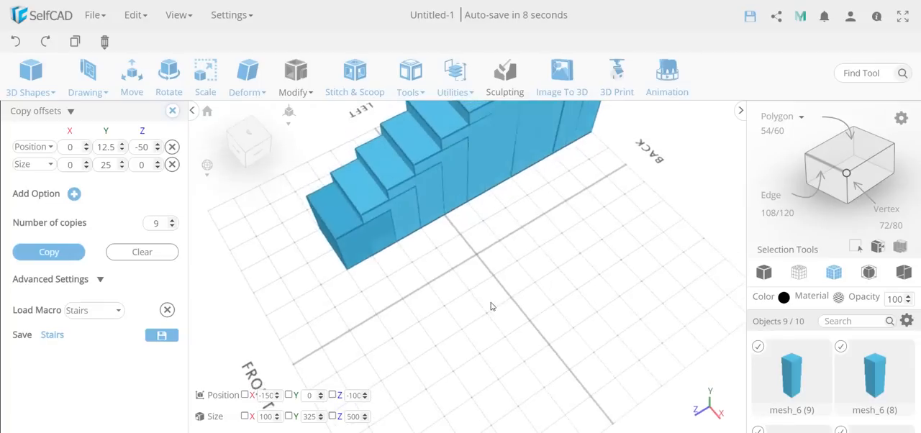
left_click(173, 110)
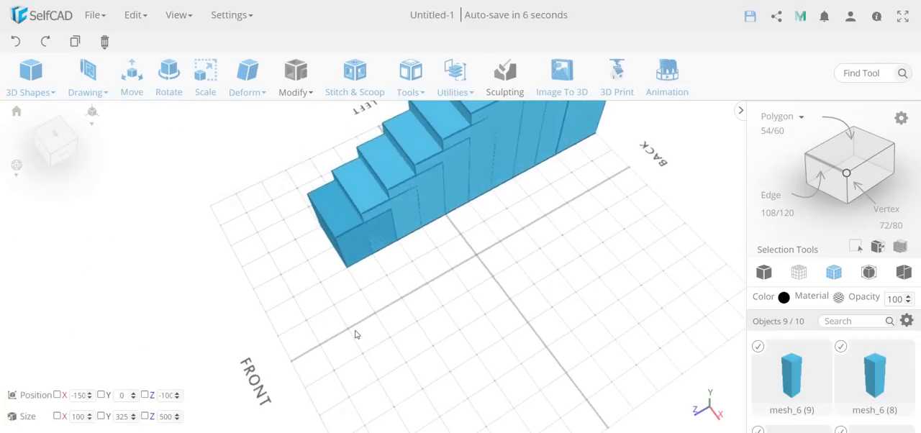
Step: Add the first, lowest block to the selection and delete the whole staircase
left_click(347, 245)
key("Delete")
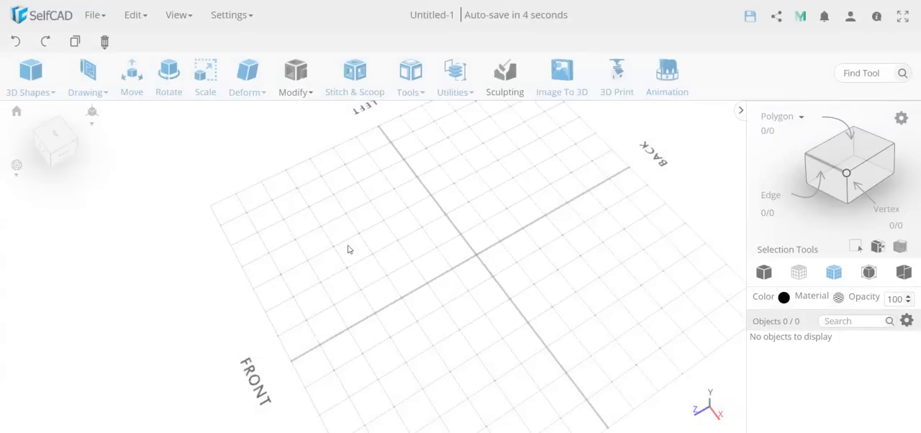
left_click(451, 70)
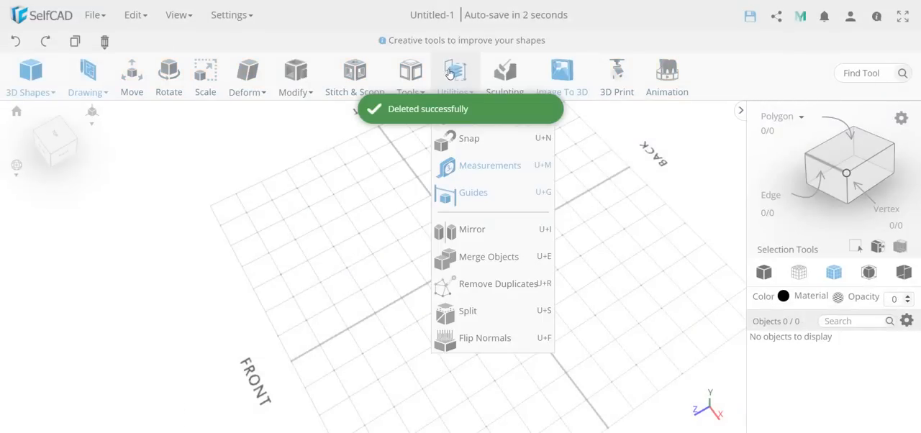
left_click(410, 72)
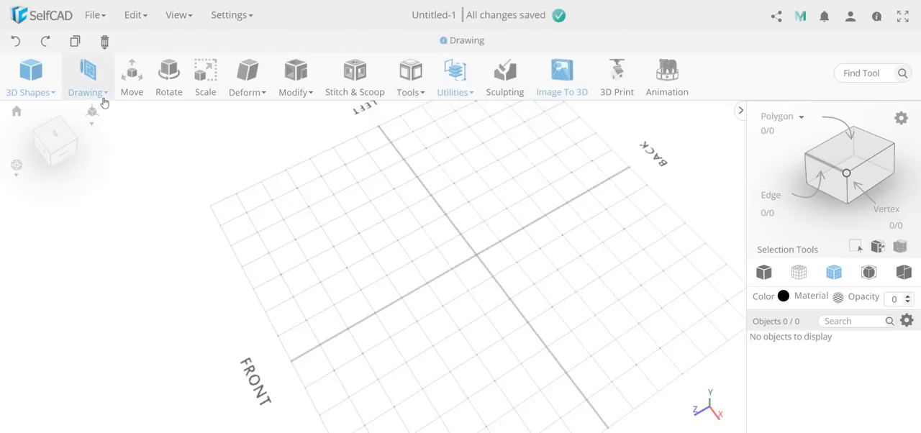
mouse_move(107, 100)
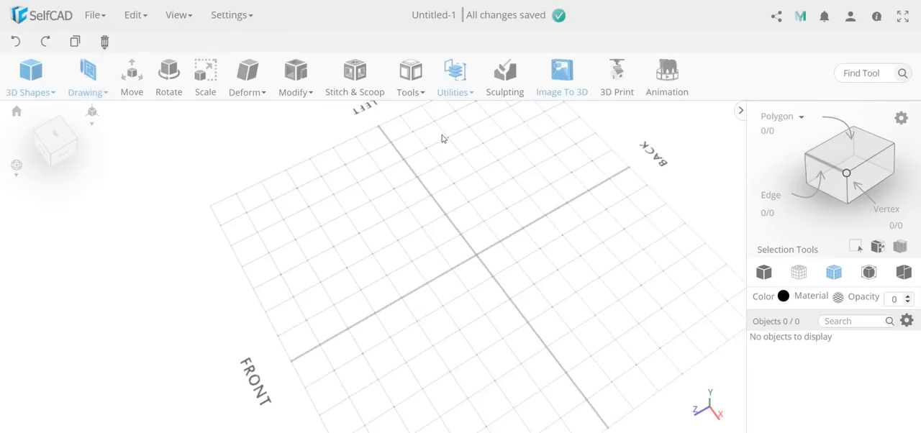
mouse_move(453, 84)
mouse_move(411, 83)
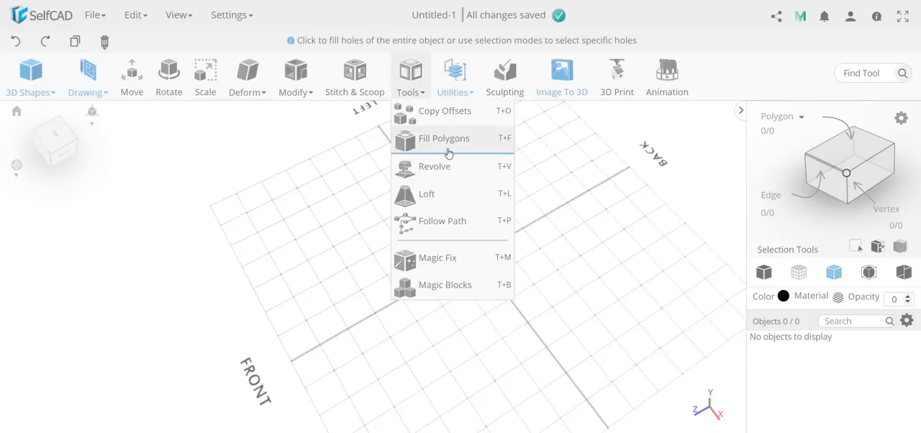
mouse_move(295, 82)
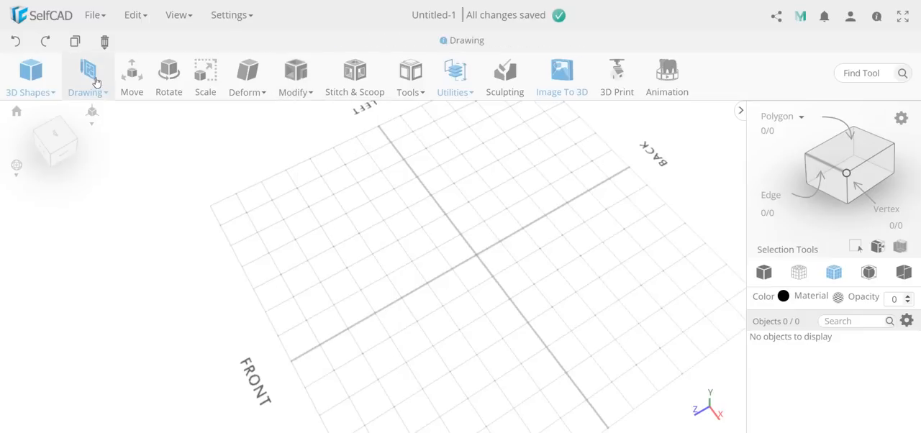
Step: Sketch a slanted rectangle spanning about 174 by 264 mm near the centre of the grid
mouse_move(92, 85)
left_click(105, 140)
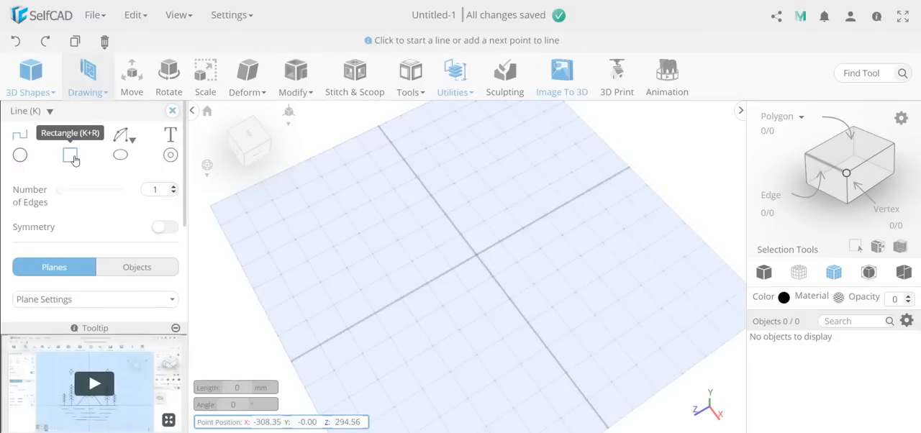
left_click(74, 159)
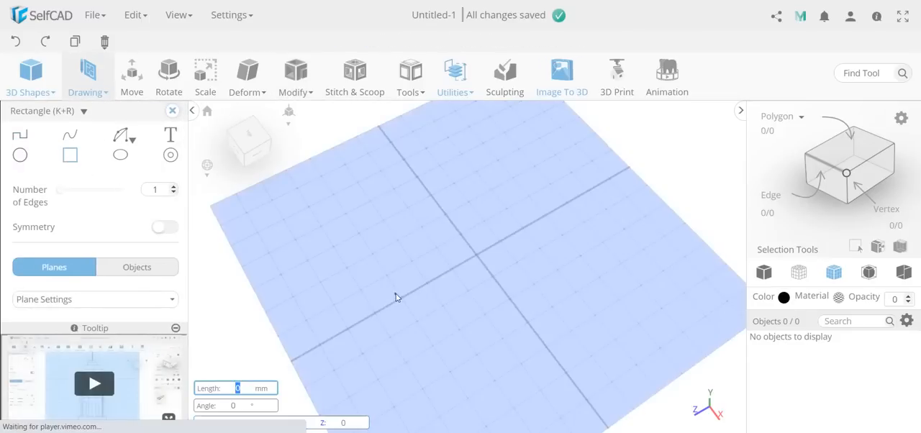
left_click(396, 295)
left_click(545, 317)
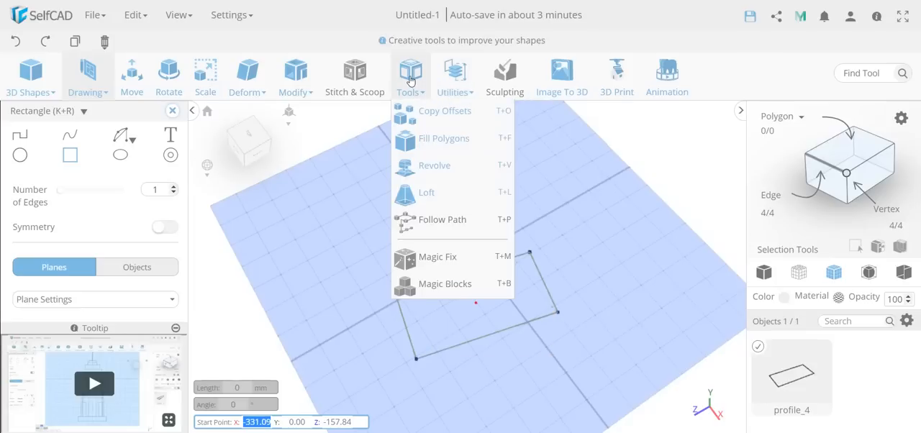
Step: Turn the rectangle profile into a solid face with Fill Polygons and apply it
left_click(440, 140)
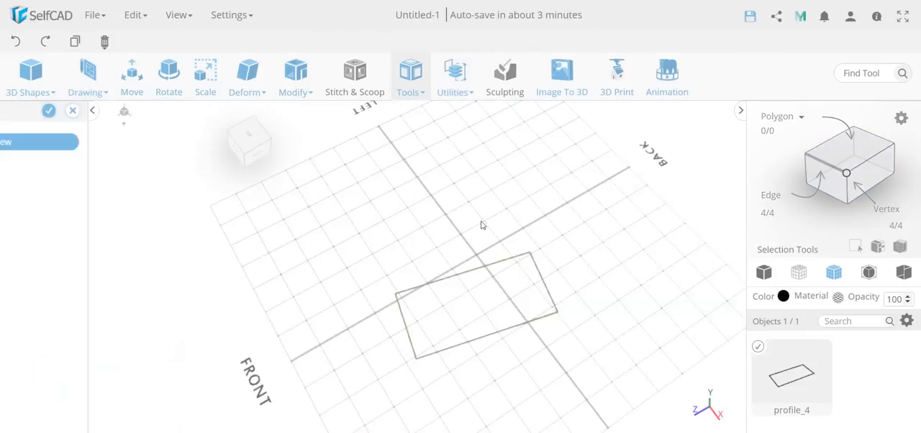
left_click(131, 151)
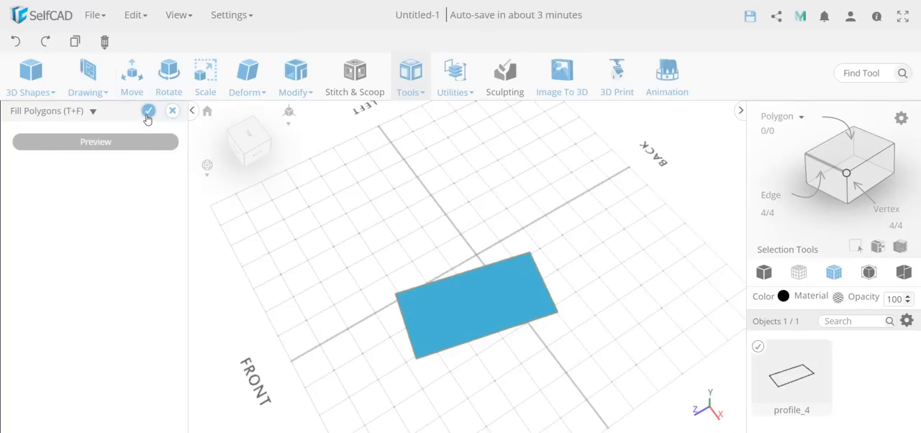
left_click(147, 115)
mouse_move(294, 74)
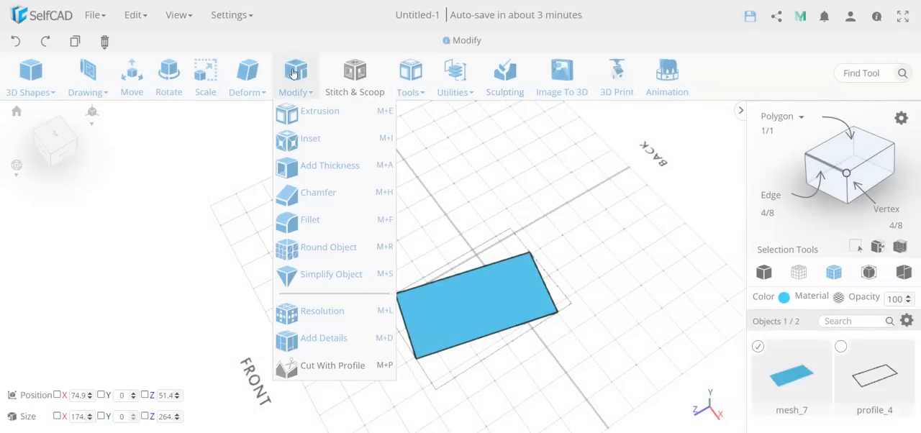
left_click(335, 166)
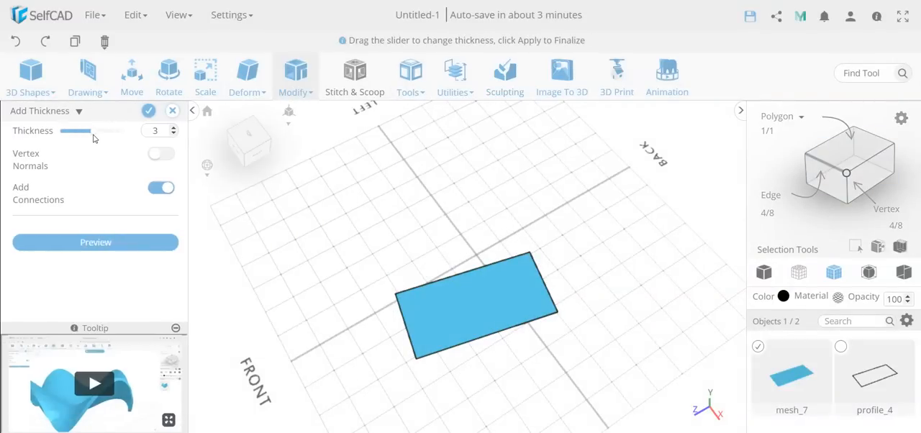
left_click_drag(102, 138, 111, 131)
right_click_drag(298, 287, 329, 293)
left_click(168, 110)
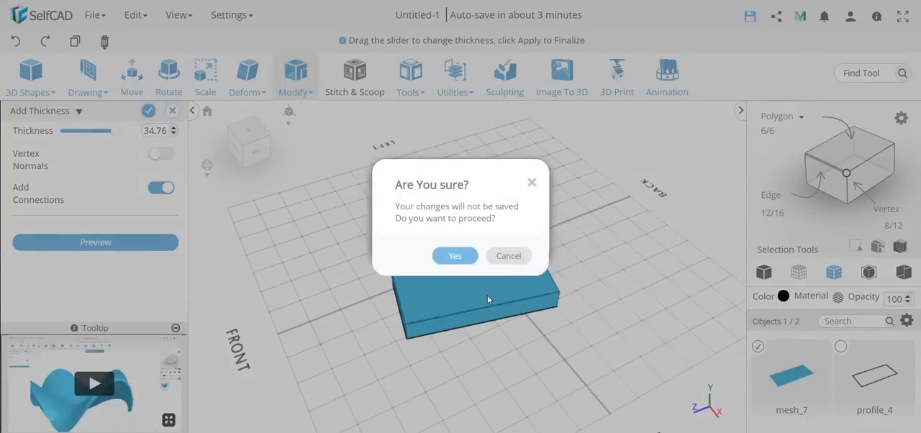
left_click(453, 257)
Step: Extrude the filled rectangle upward to a height of 70 mm and apply it
left_click(310, 102)
left_click(310, 111)
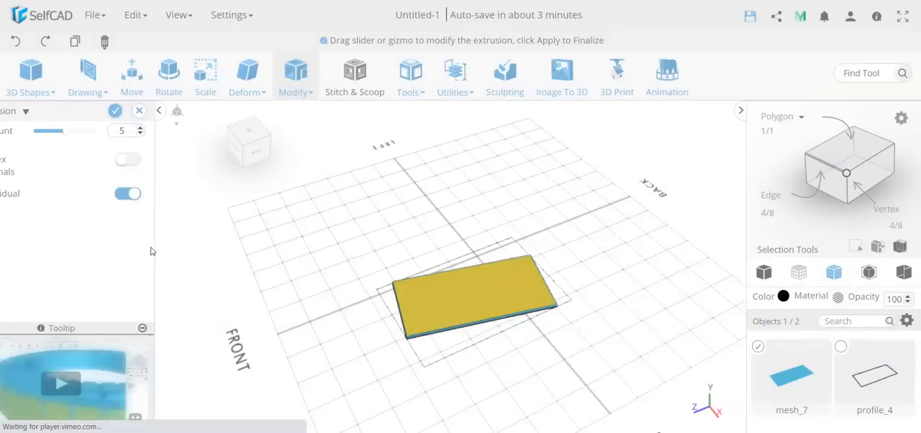
left_click_drag(99, 132, 111, 143)
right_click_drag(384, 384, 346, 279)
left_click(149, 111)
Step: Close the open underside of the extruded block with Fill Polygons and apply the result
right_click_drag(373, 334, 353, 339)
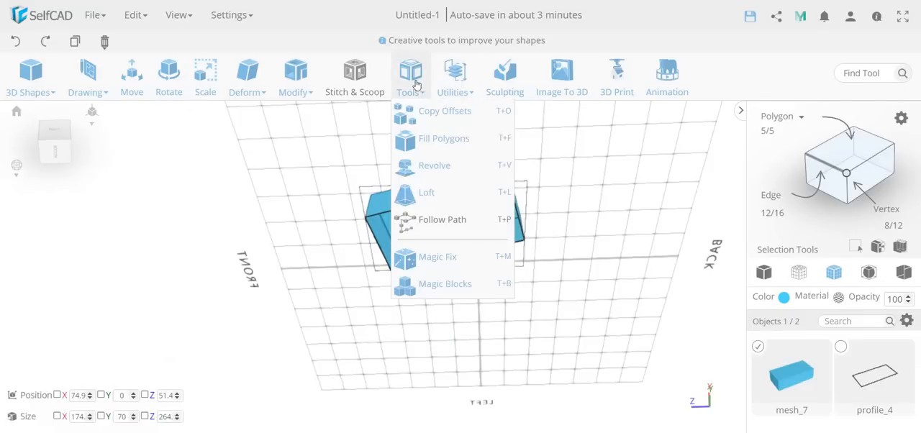
left_click(438, 140)
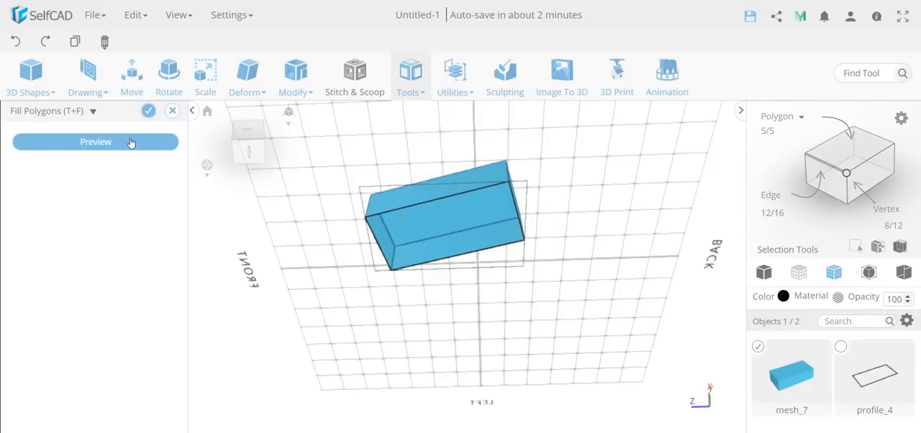
left_click(131, 138)
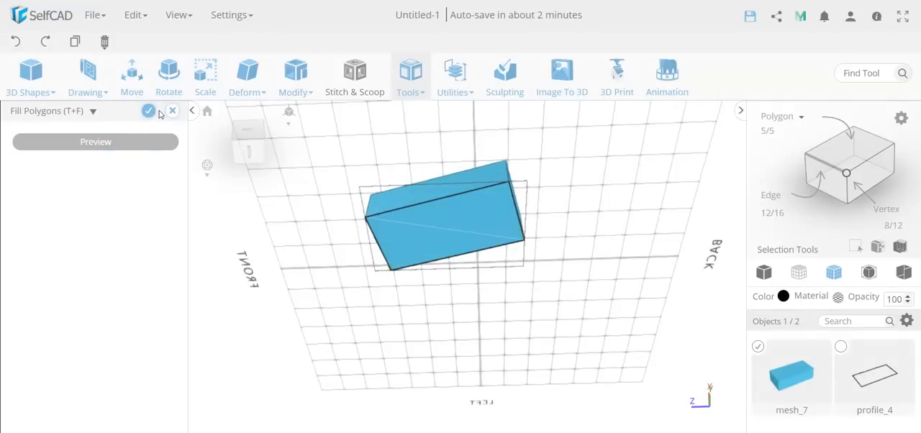
left_click(148, 111)
Step: Run Resolution on the block with detail level 0 and apply it
right_click_drag(446, 284, 434, 226)
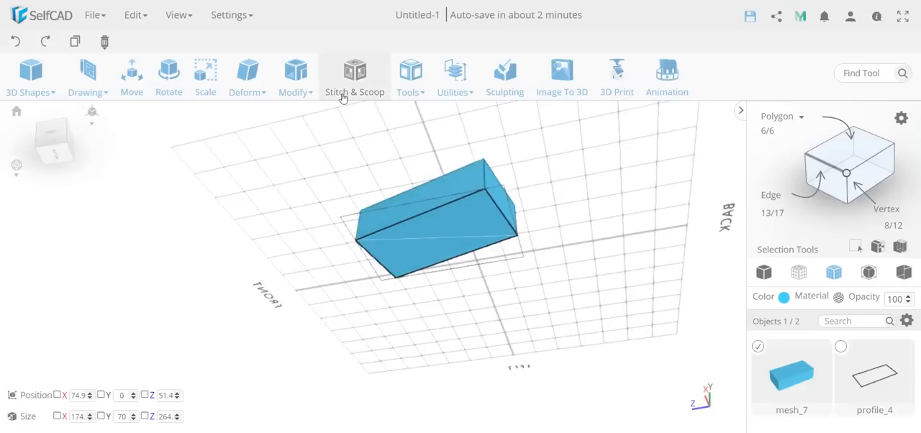
mouse_move(295, 82)
left_click(334, 312)
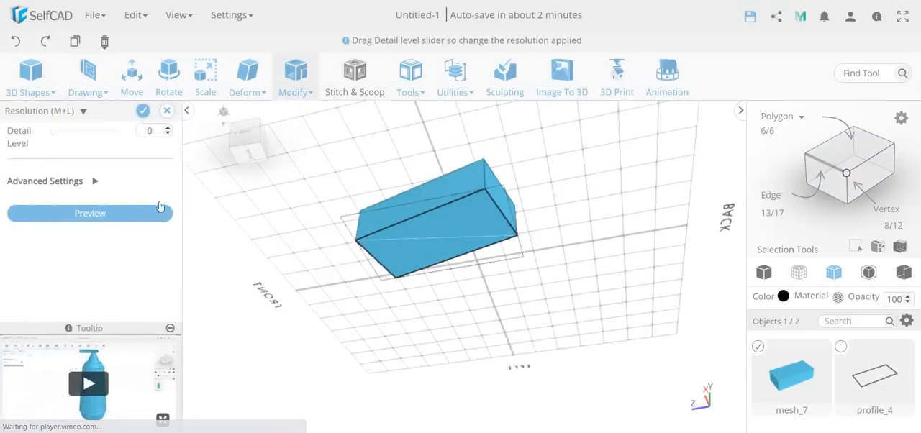
left_click(88, 210)
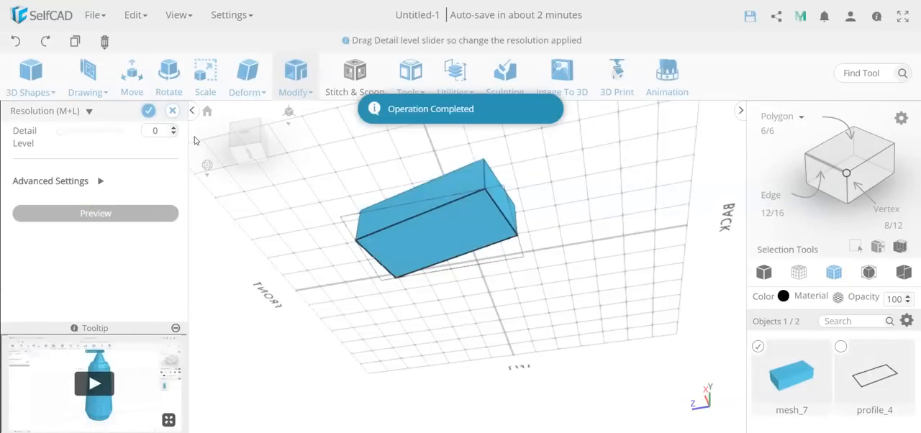
left_click(147, 110)
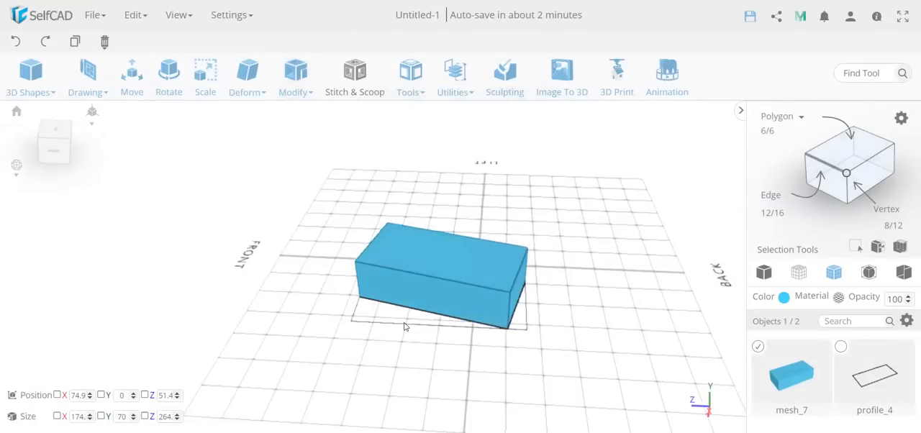
Step: Delete the extruded block and the remaining rectangle profile, emptying the scene
left_click(413, 85)
key("Delete")
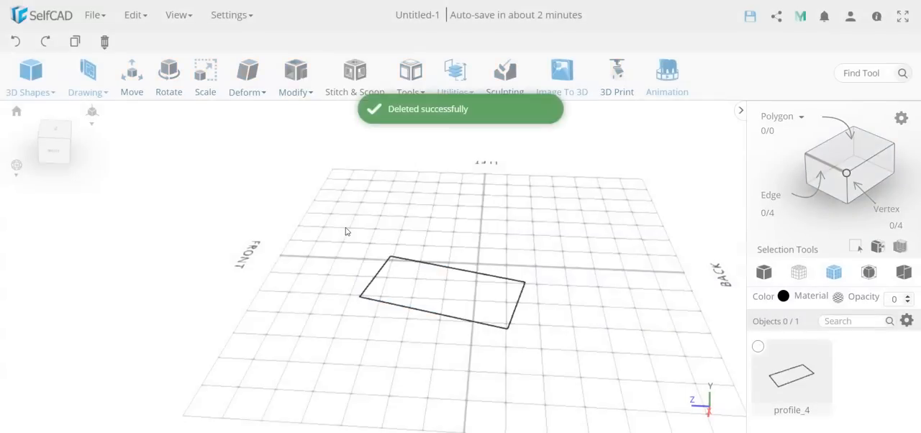
left_click(757, 347)
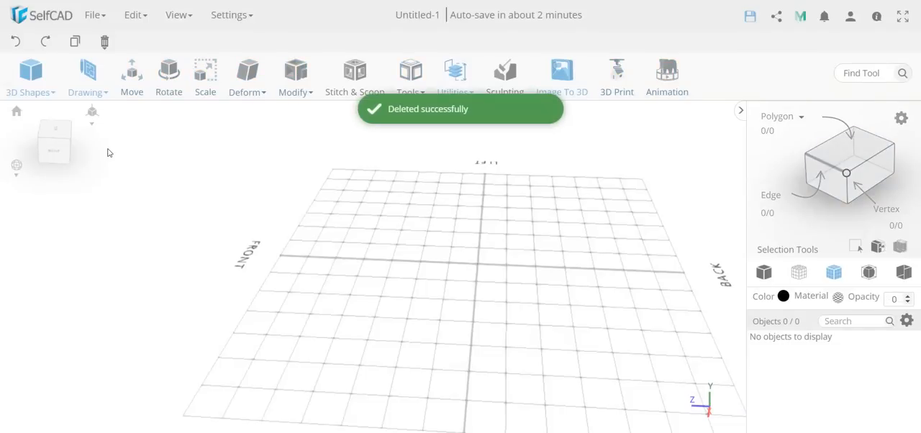
Step: Sketch an open six-segment line on the ground plane with 3D Sketch: a zigzag down, a short base and a long straight side
mouse_move(88, 76)
left_click(108, 137)
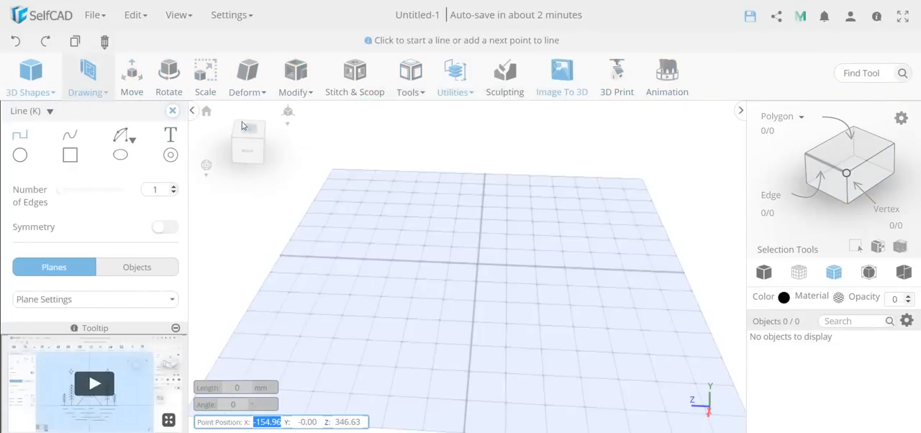
left_click(247, 128)
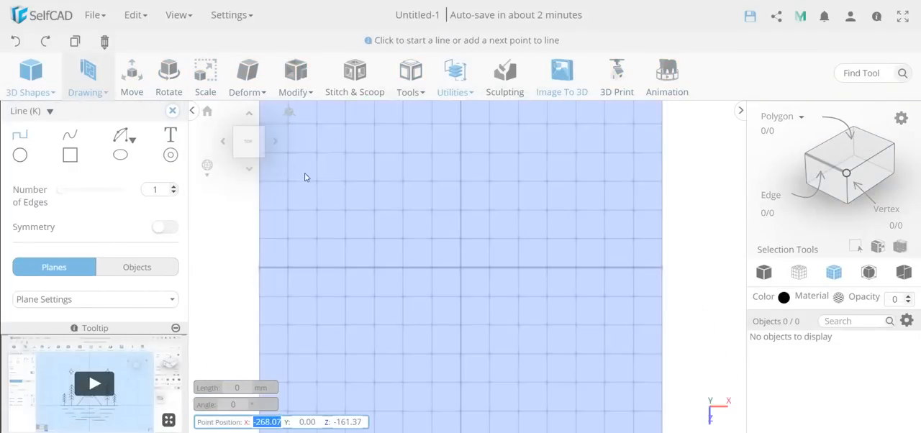
left_click(478, 176)
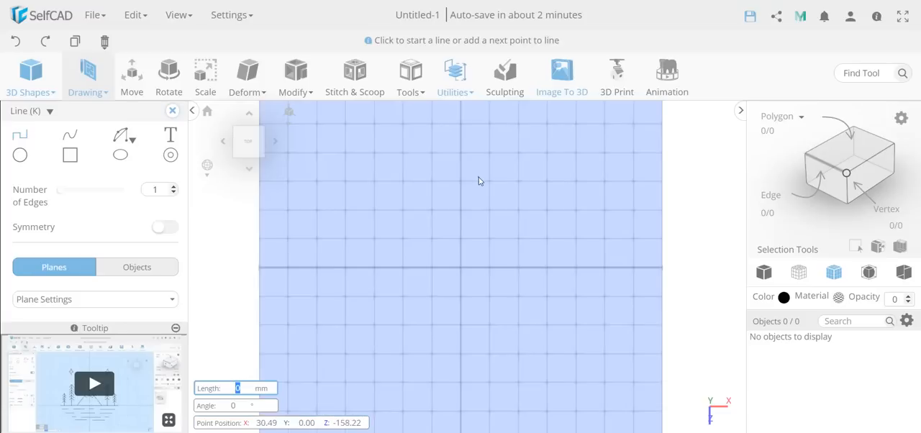
left_click(458, 229)
left_click(467, 263)
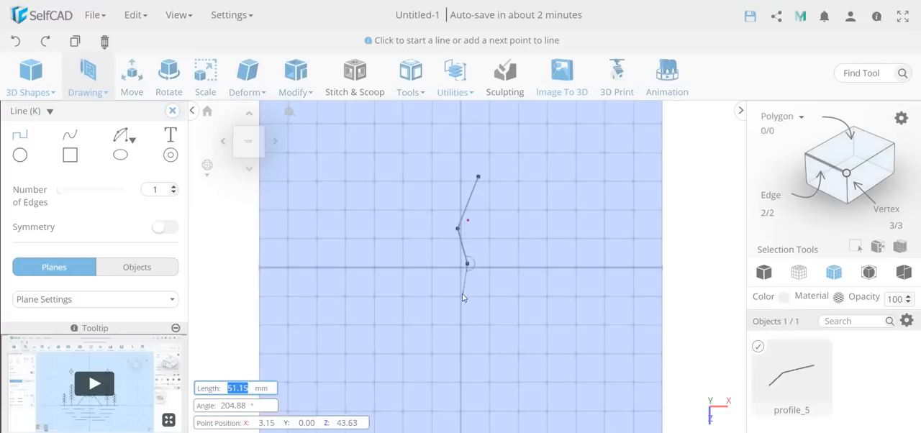
left_click(460, 297)
left_click(467, 341)
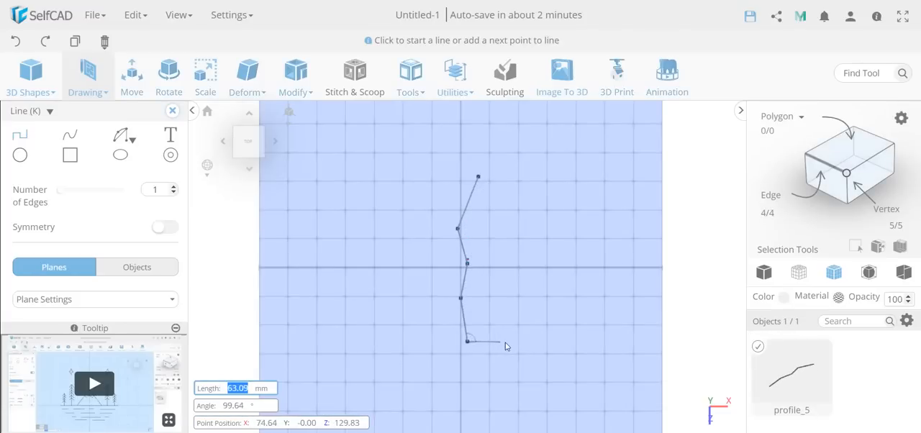
left_click(505, 343)
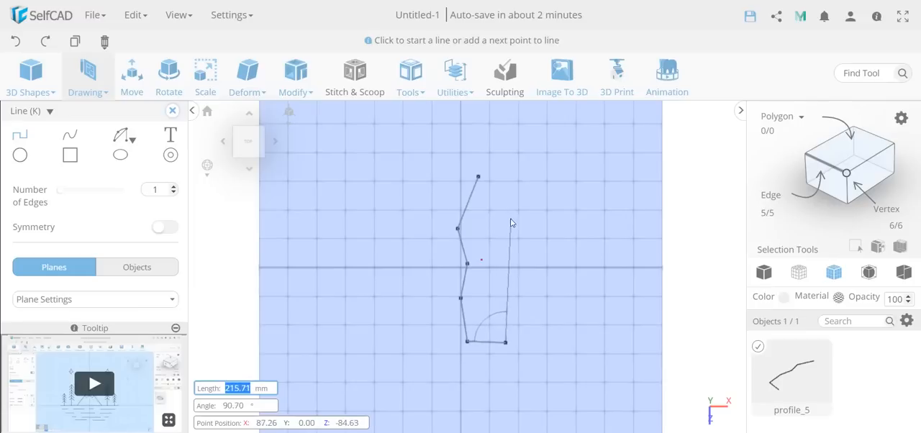
left_click(506, 194)
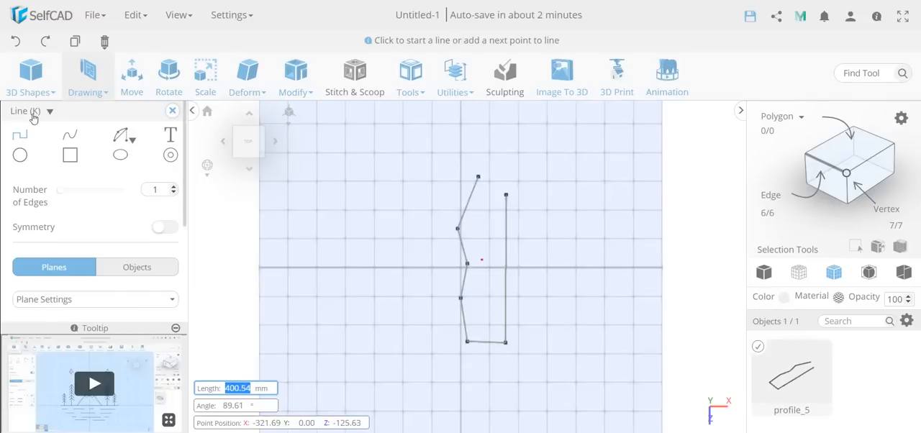
Step: Undo the last two line segments, keeping only the four-segment zigzag, and leave the sketch
mouse_move(22, 63)
left_click(15, 43)
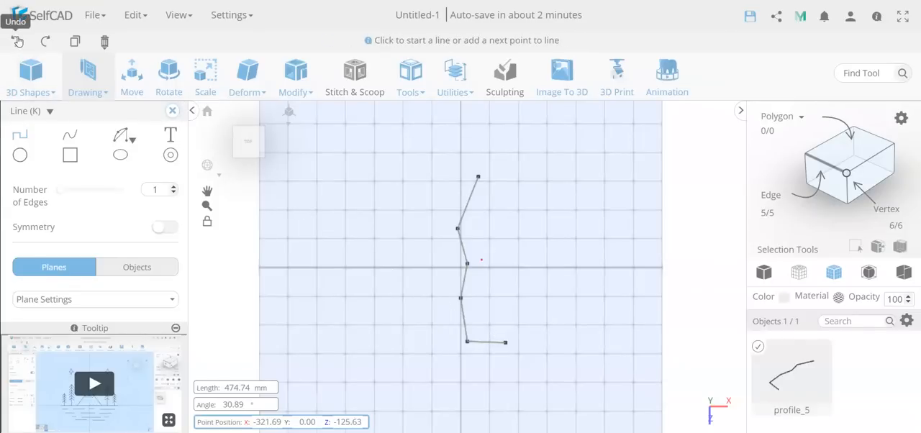
left_click(17, 42)
left_click(172, 110)
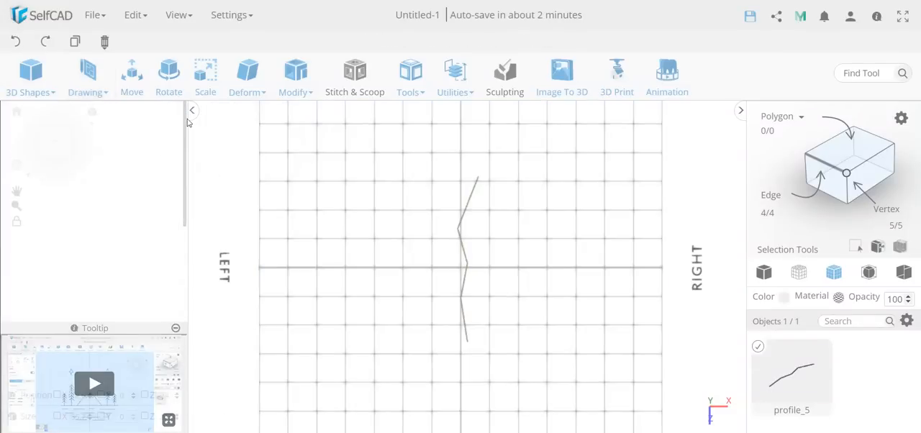
Step: Revolve the zigzag profile 360 degrees around a lengthwise edge drawn beside it
left_click(410, 76)
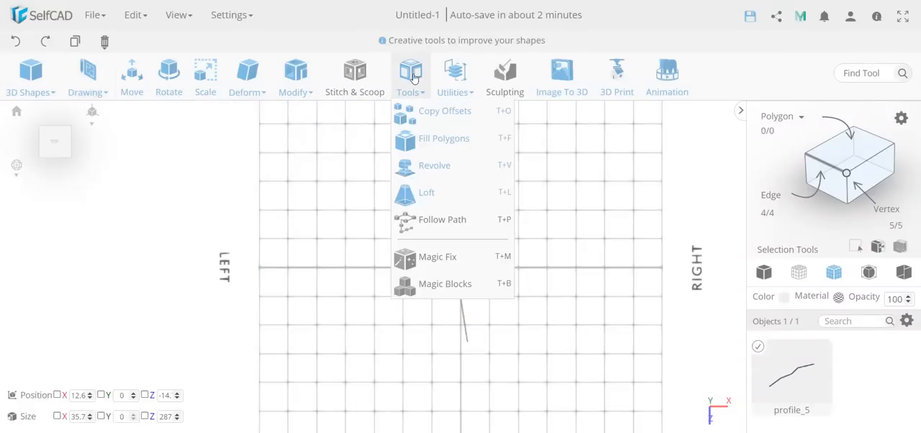
left_click(435, 166)
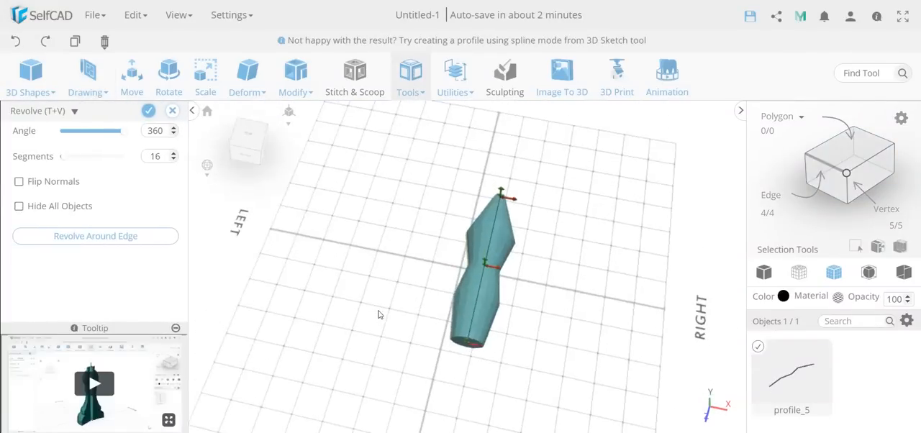
left_click(91, 241)
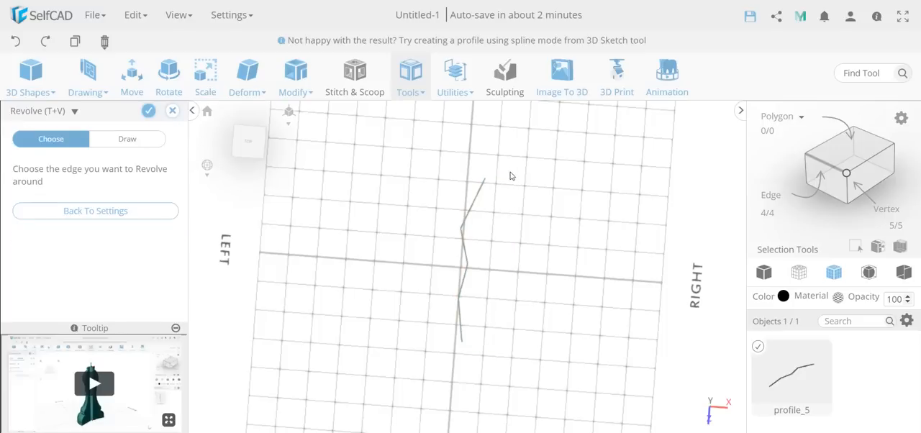
left_click(150, 143)
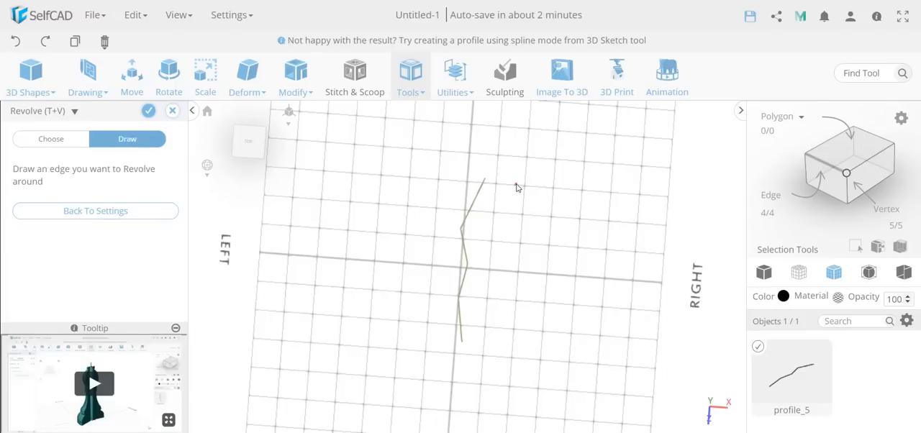
mouse_move(509, 187)
left_mouse_down()
mouse_move(483, 360)
mouse_move(493, 335)
mouse_move(493, 345)
left_mouse_up()
left_click_drag(425, 357, 397, 336)
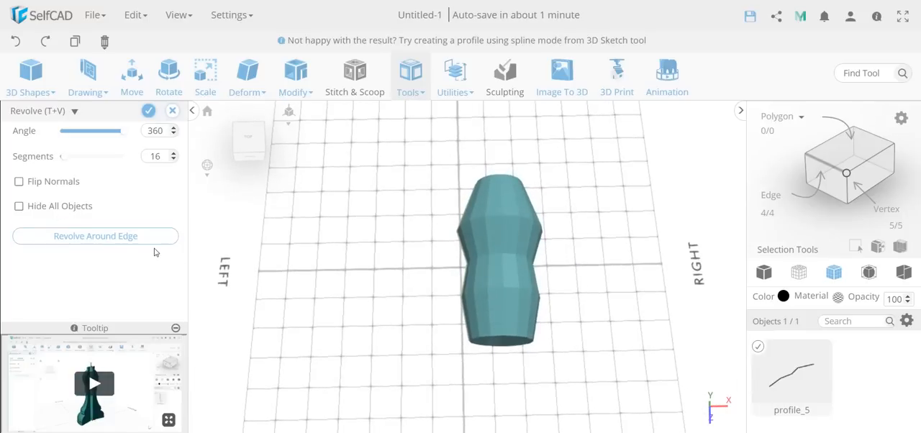
Step: Try the revolved shape with 80 segments and discard the Revolve without saving it
mouse_move(69, 160)
left_mouse_down()
mouse_move(109, 162)
mouse_move(51, 158)
mouse_move(82, 157)
left_mouse_up()
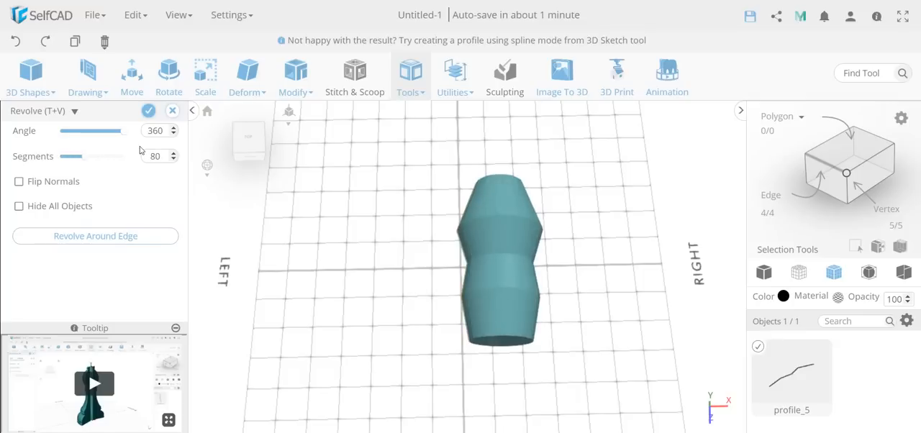
left_click(177, 110)
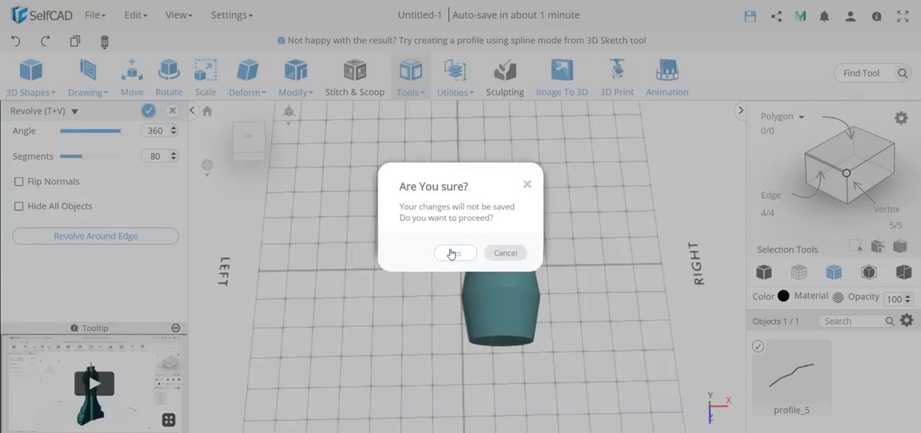
left_click(453, 256)
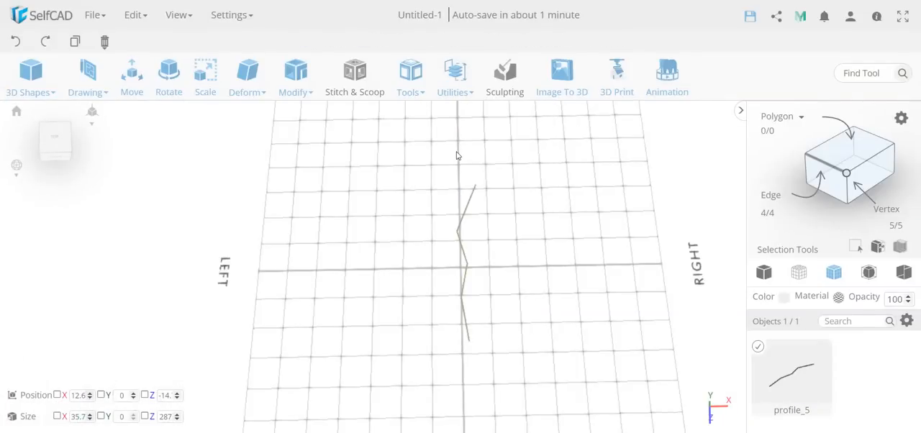
Step: Add a cube to the grid on the LEFT side of the zigzag profile
left_click_drag(563, 259, 541, 237)
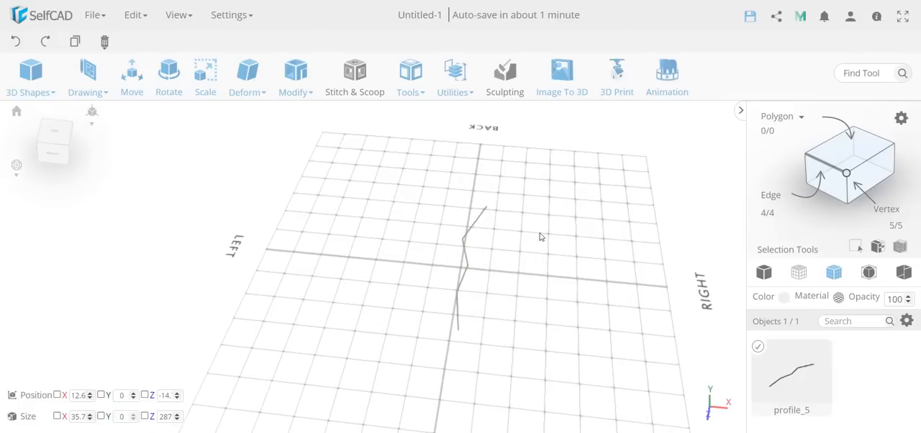
mouse_move(83, 65)
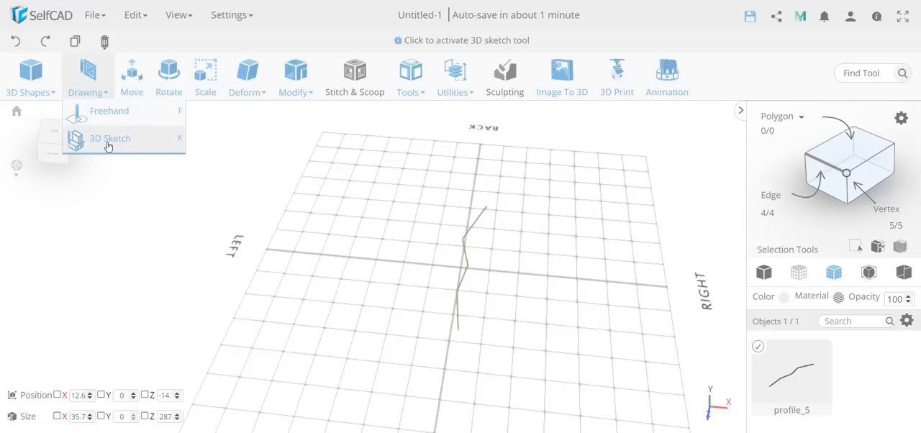
mouse_move(31, 86)
left_click_drag(39, 119, 359, 251)
Step: Scale the cube proportionally to a size of 5 on all axes with Keep Proportion enabled
left_click(204, 82)
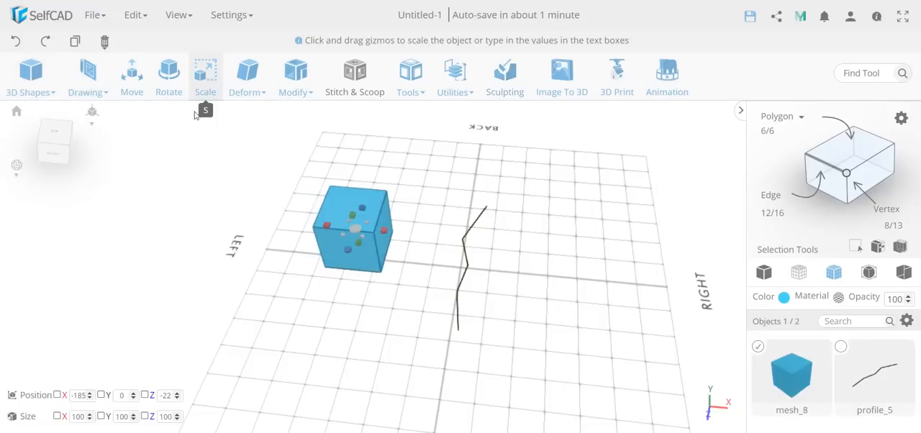
left_click(98, 176)
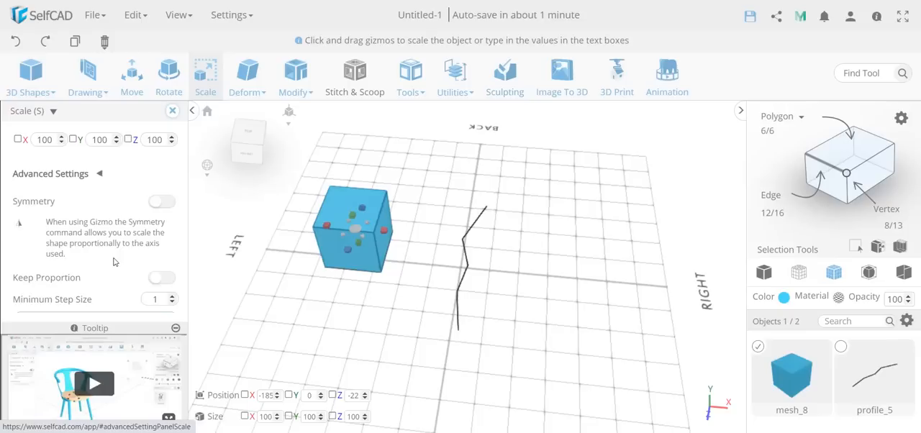
left_click(164, 278)
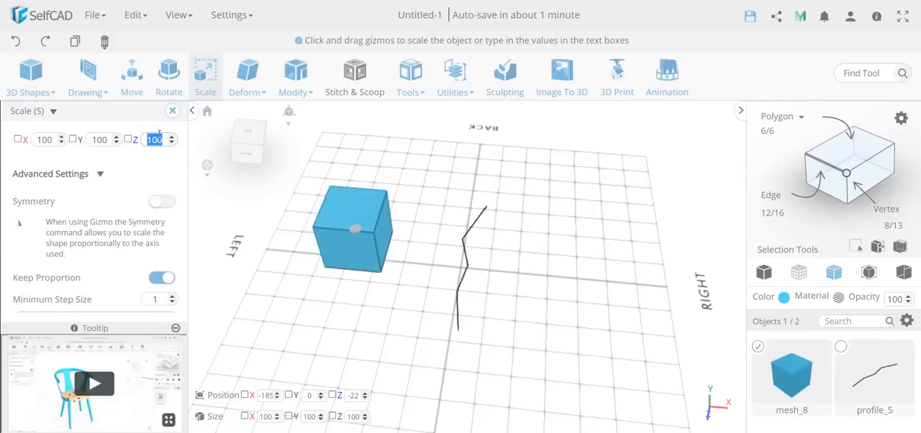
type("5")
key("Return")
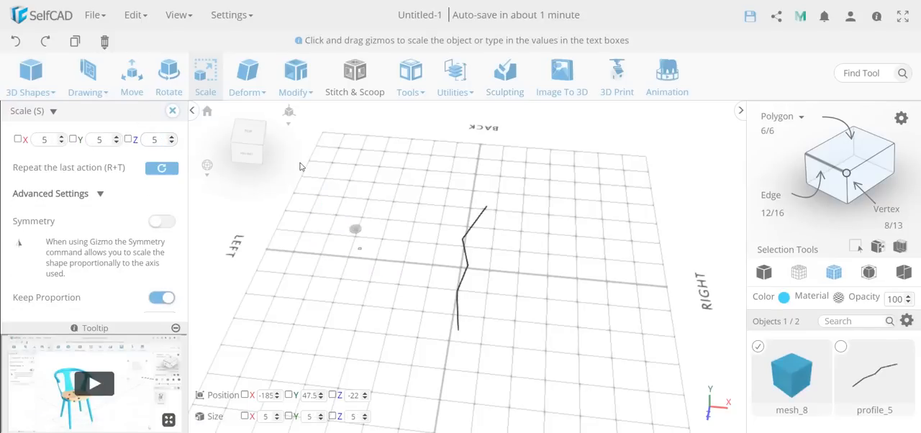
left_click(173, 111)
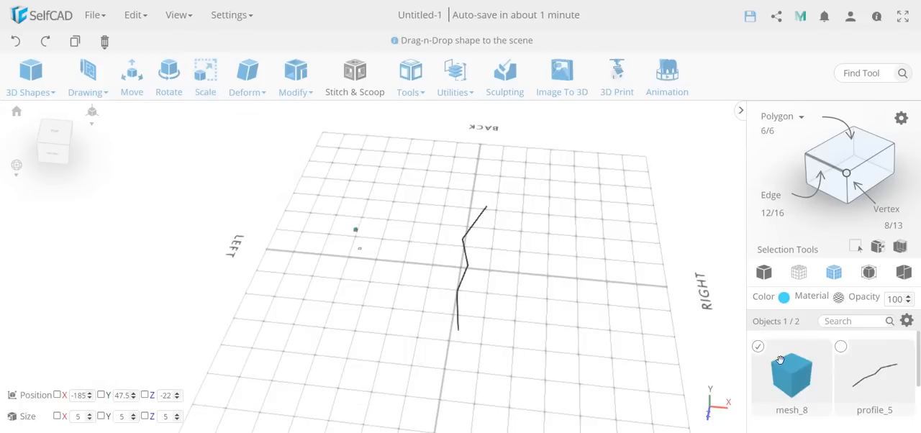
Step: Preview Follow Path in Duplicate mode with 70 copies of the small cube along the zigzag profile
left_click(840, 347)
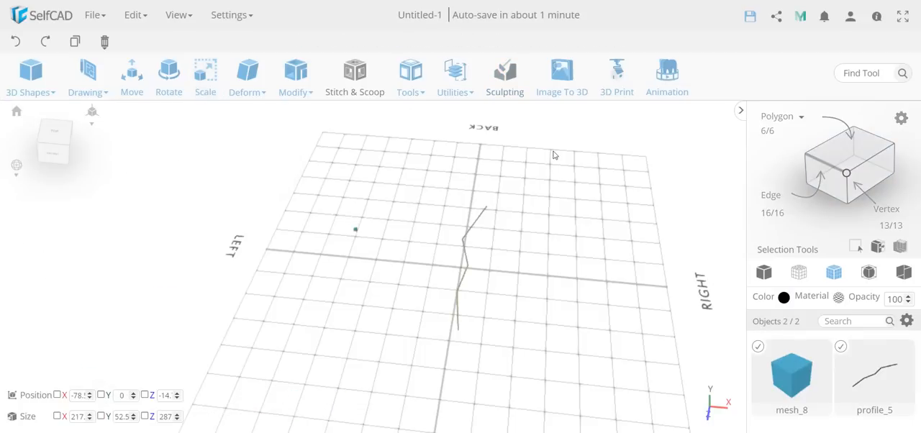
mouse_move(413, 72)
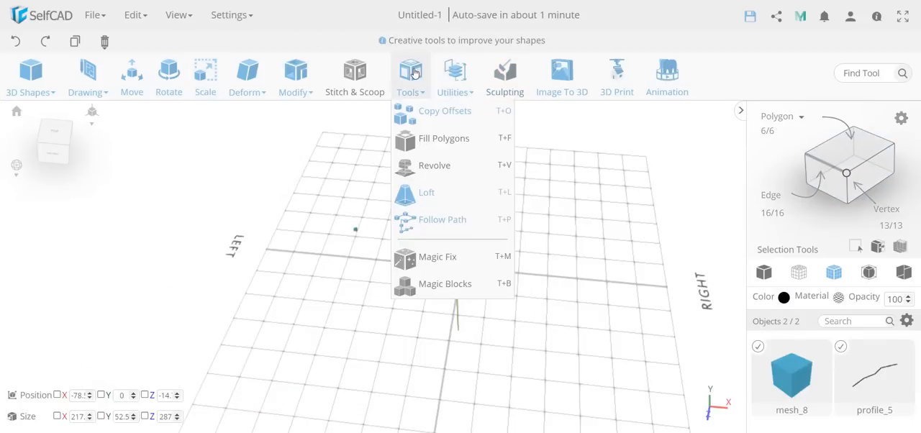
left_click(452, 232)
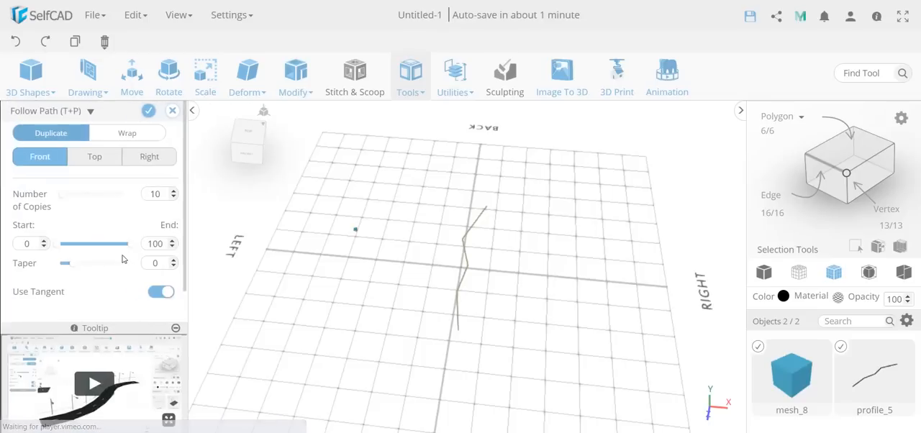
left_click(47, 132)
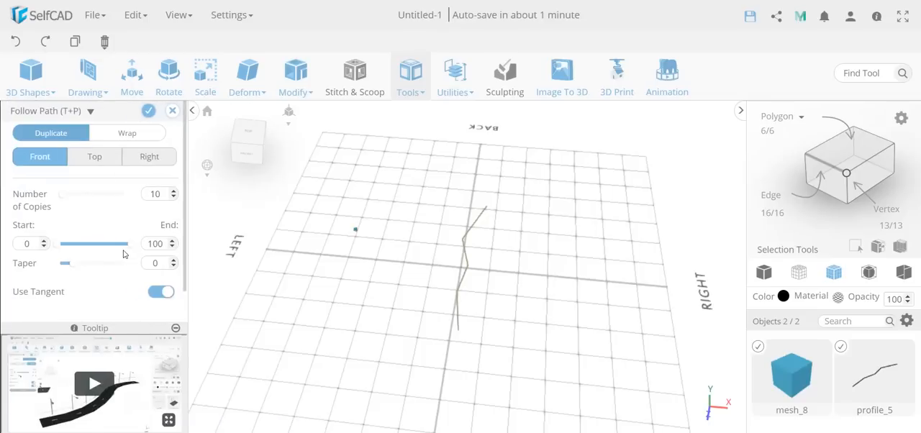
scroll(123, 253, "down", 1)
left_click(113, 298)
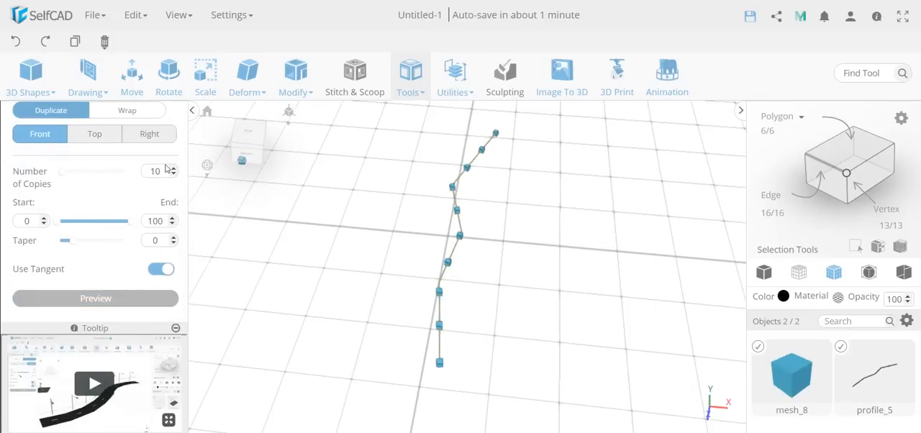
mouse_move(64, 176)
left_mouse_down()
mouse_move(86, 178)
mouse_move(74, 177)
left_mouse_up()
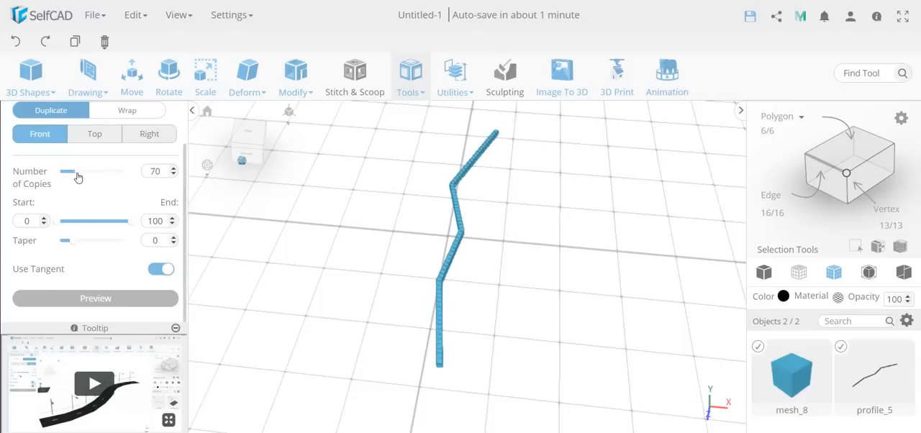
Step: Change Follow Path to Wrap mode with the Top orientation and inspect the result along the profile
left_click(127, 112)
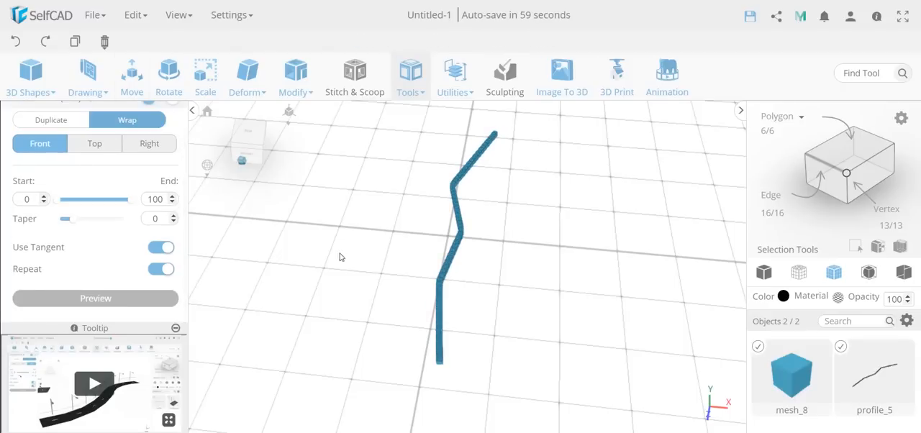
scroll(388, 276, "up", 5)
scroll(467, 303, "down", 5)
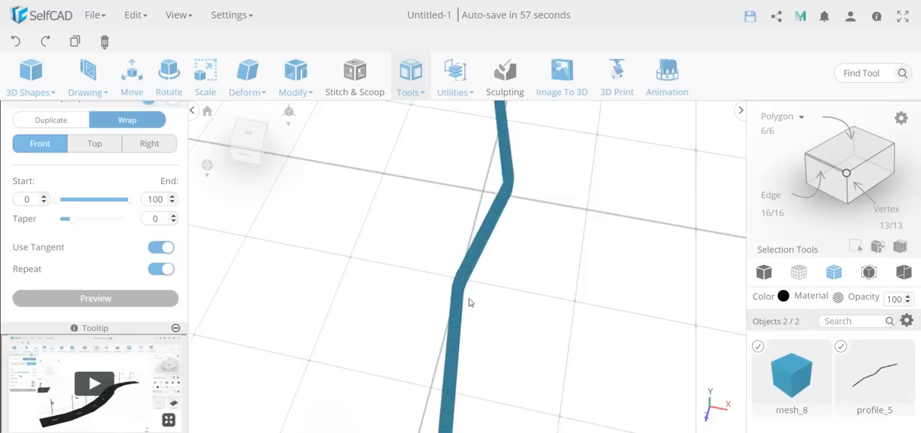
left_click(102, 144)
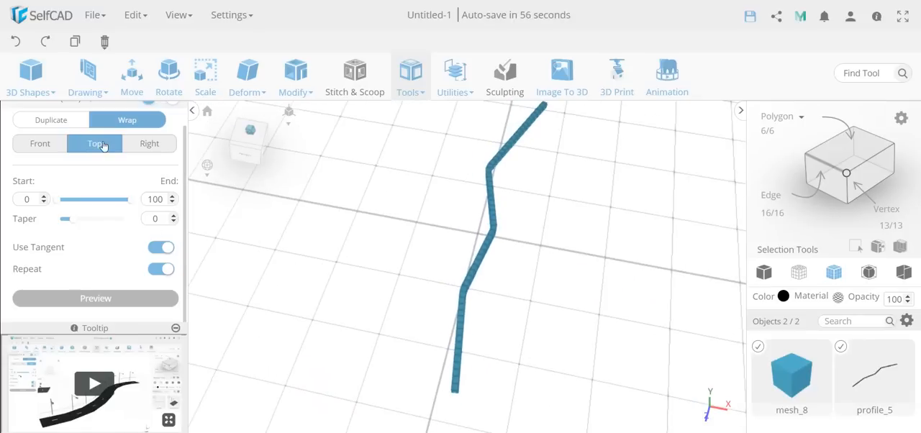
Step: Try the Right orientation for wrapping the small cube along the zigzag profile, inspect it, and discard Follow Path
left_click(148, 144)
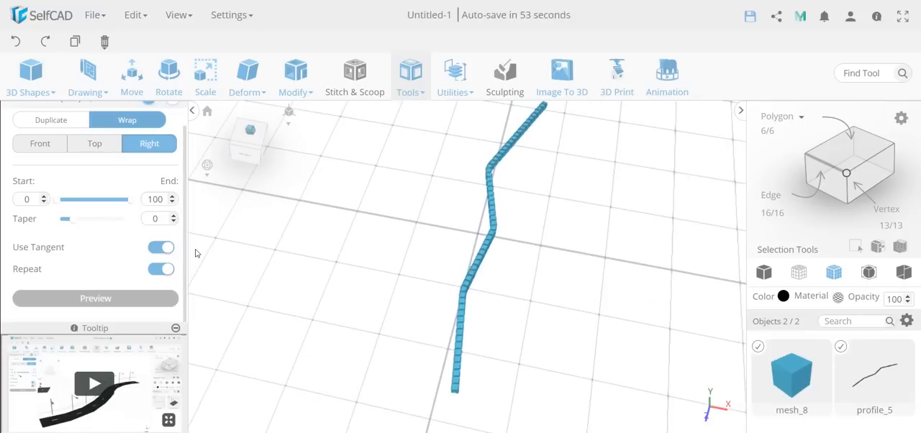
left_click_drag(554, 243, 508, 244)
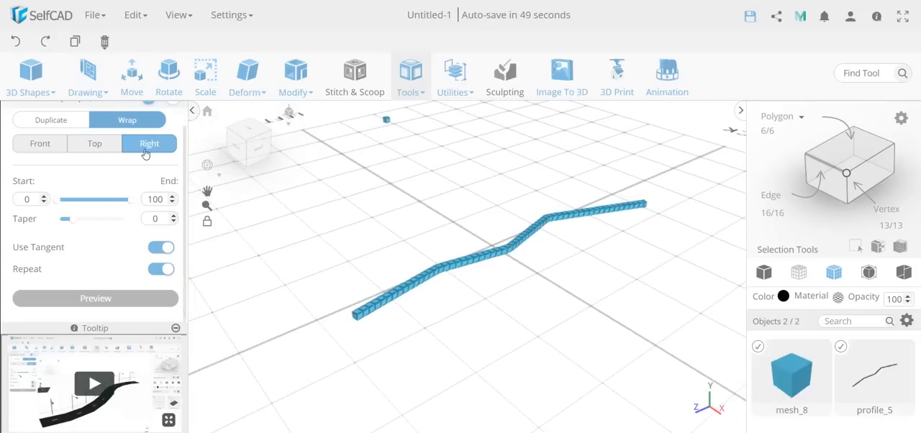
scroll(108, 215, "up", 1)
left_click(172, 111)
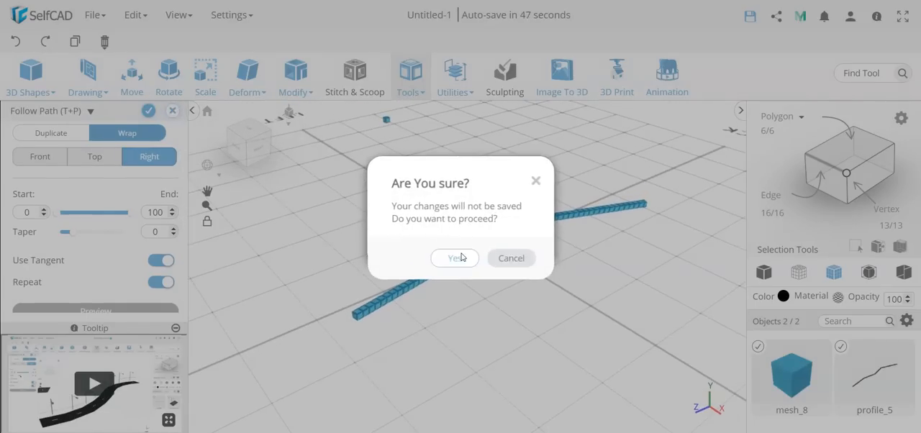
left_click(460, 256)
Step: Select the four edges of the small cube's top face and copy them as a separate square profile beside the cube
left_click_drag(403, 247, 233, 173)
scroll(253, 183, "up", 5)
left_click_drag(253, 202, 254, 196)
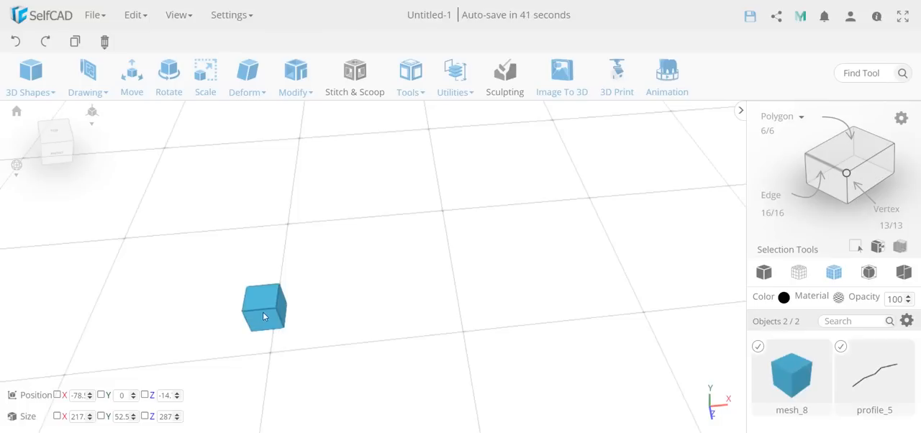
left_click(841, 348)
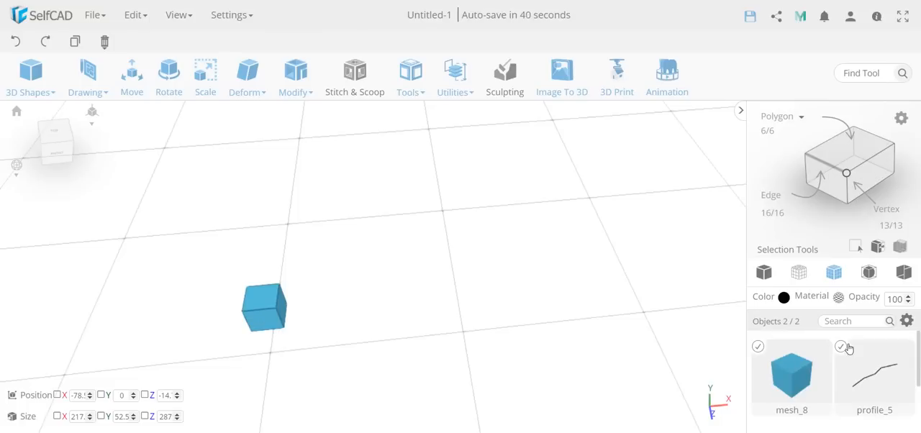
left_click(825, 169)
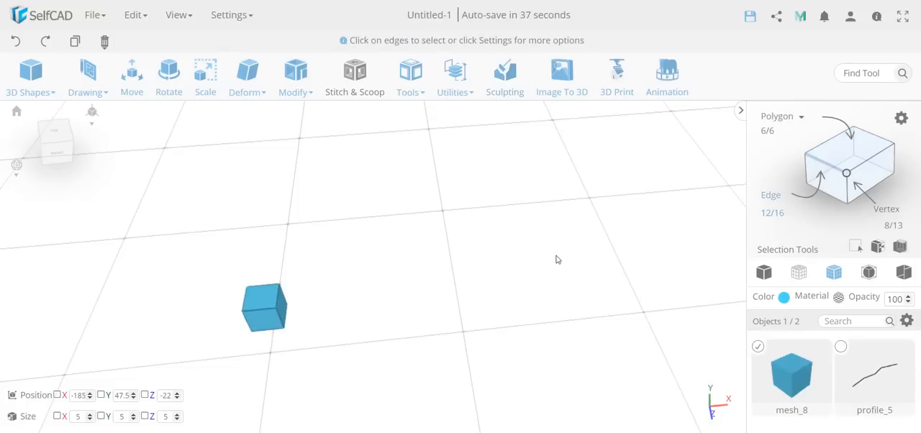
left_click(265, 310)
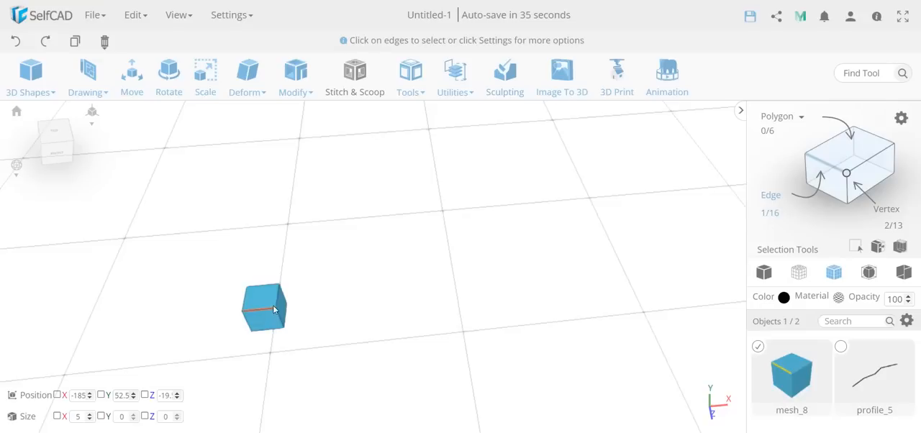
left_click(266, 287)
left_click(244, 305)
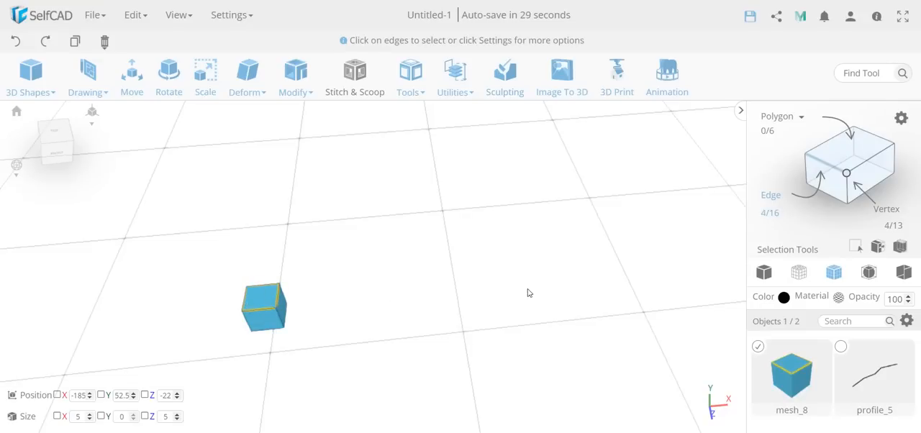
left_click_drag(274, 301, 365, 294, "ctrl")
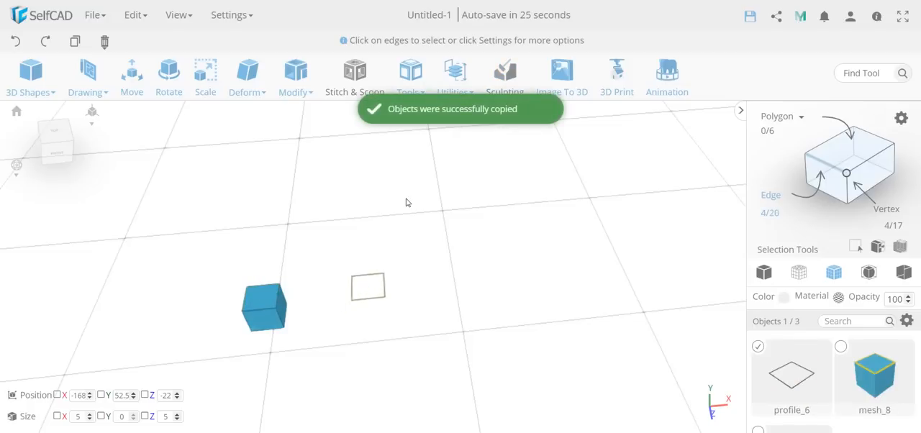
Step: Preview Follow Path with the square profile swept along the zigzag profile, inspect the solid, and discard the operation
scroll(856, 353, "down", 1)
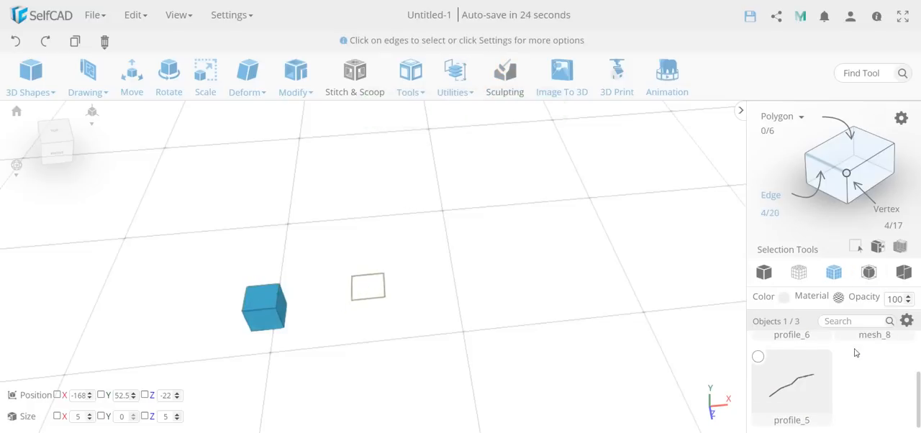
left_click(759, 359)
left_click(446, 71)
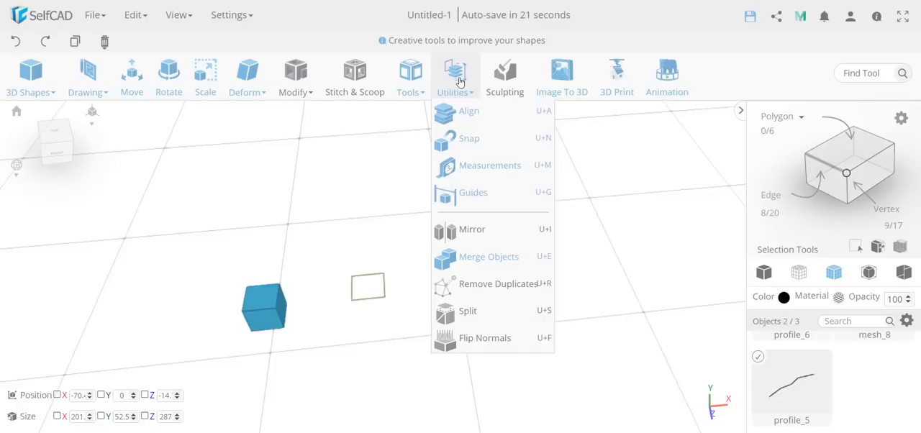
left_click(410, 75)
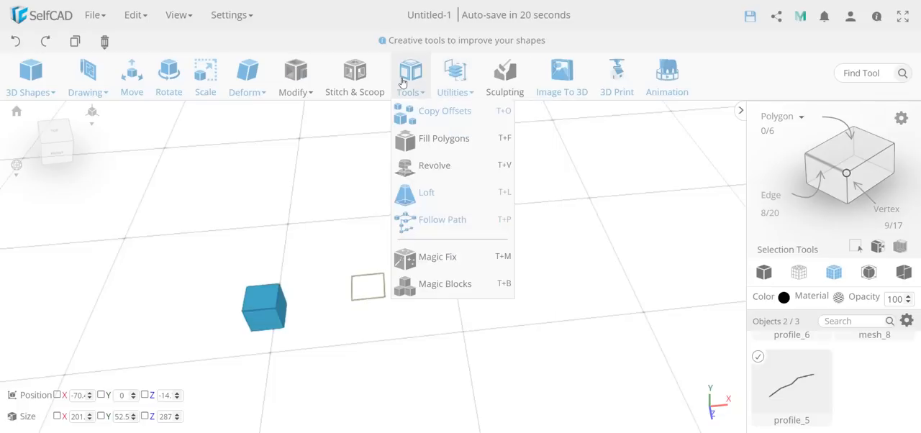
left_click(479, 229)
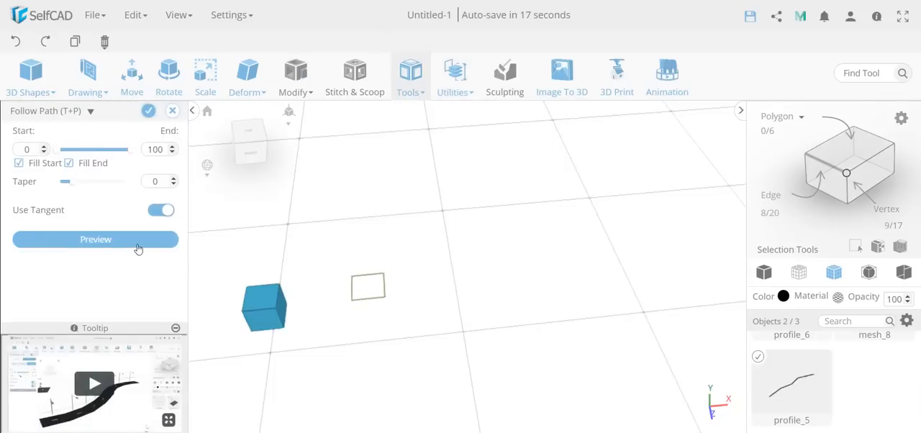
left_click(115, 239)
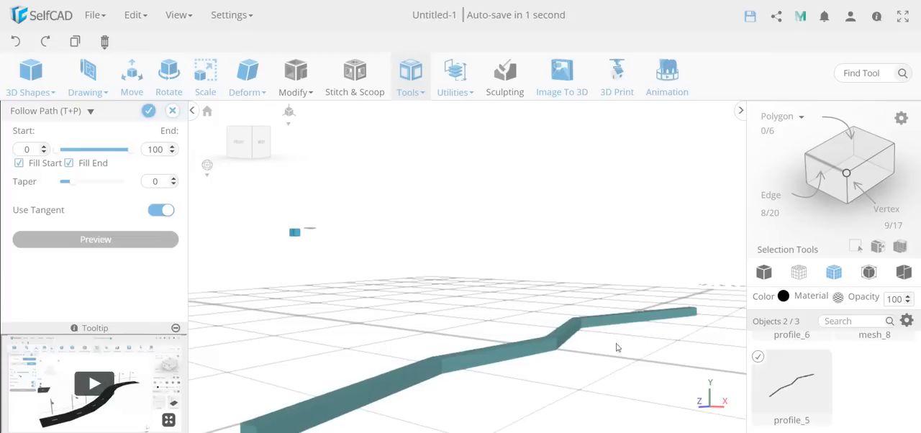
scroll(465, 328, "down", 5)
right_click_drag(477, 354, 352, 321)
left_click(171, 110)
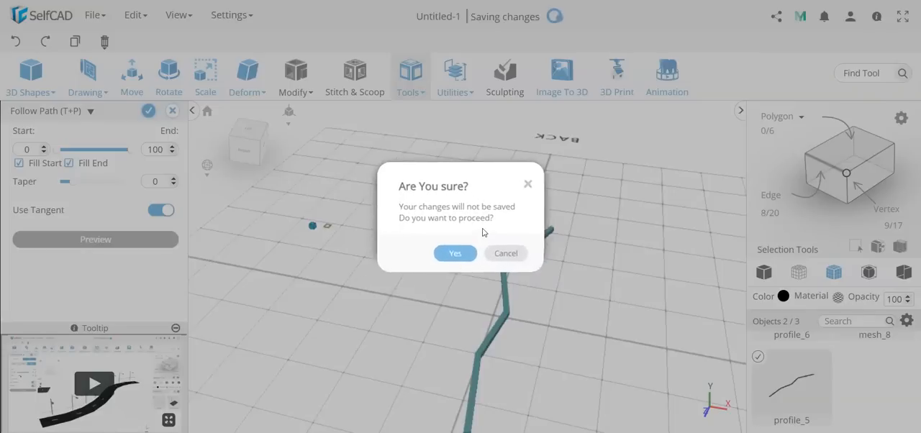
left_click(456, 258)
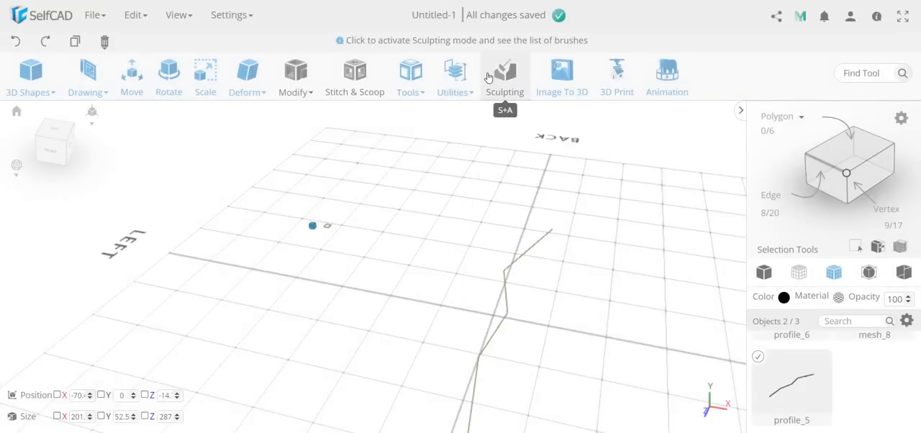
Step: Delete the small cube, the square profile and the zigzag profile from the scene
left_click(413, 80)
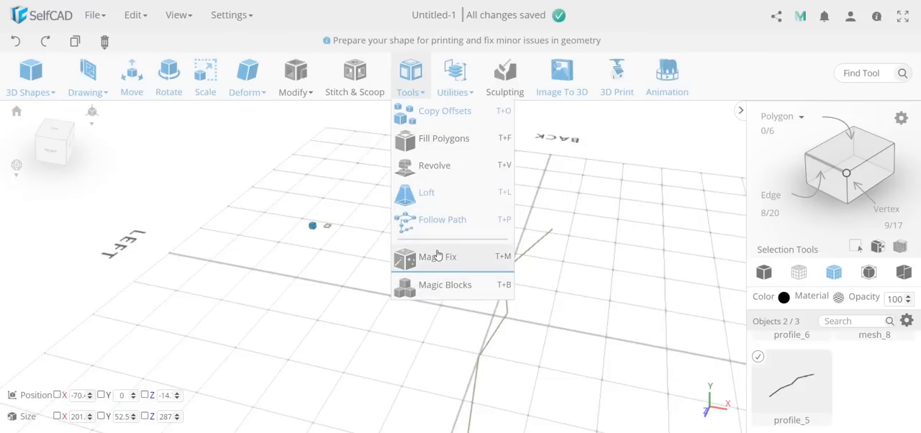
scroll(837, 365, "up", 2)
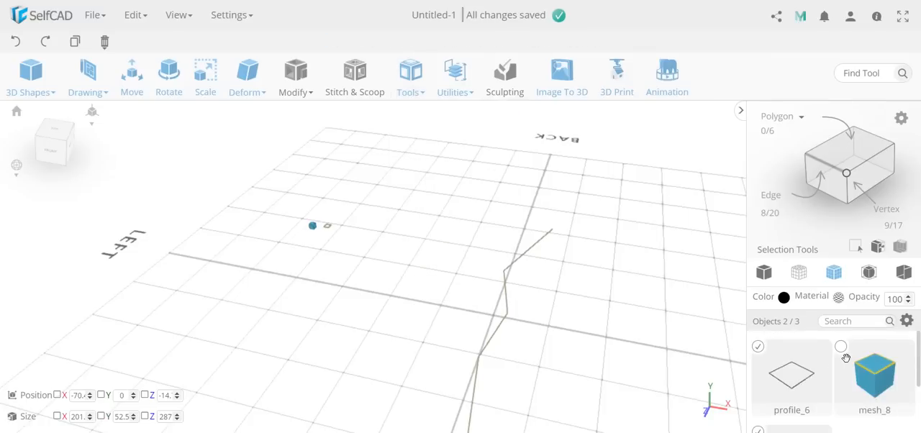
left_click(840, 347)
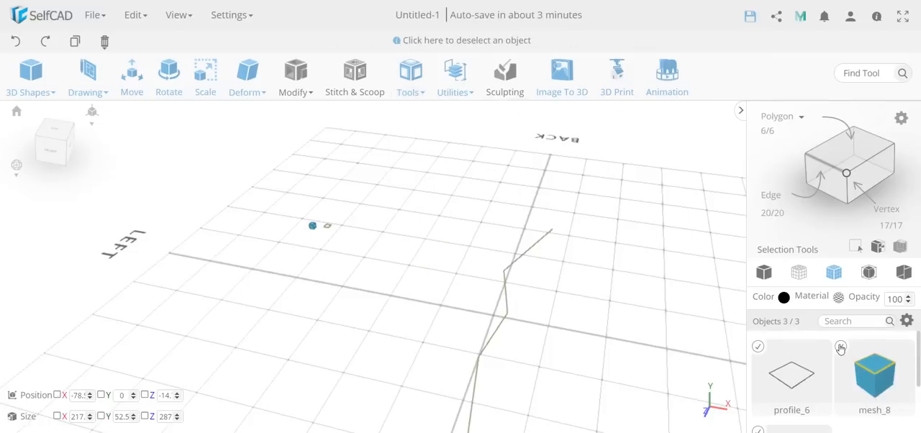
key("Delete")
key("Return")
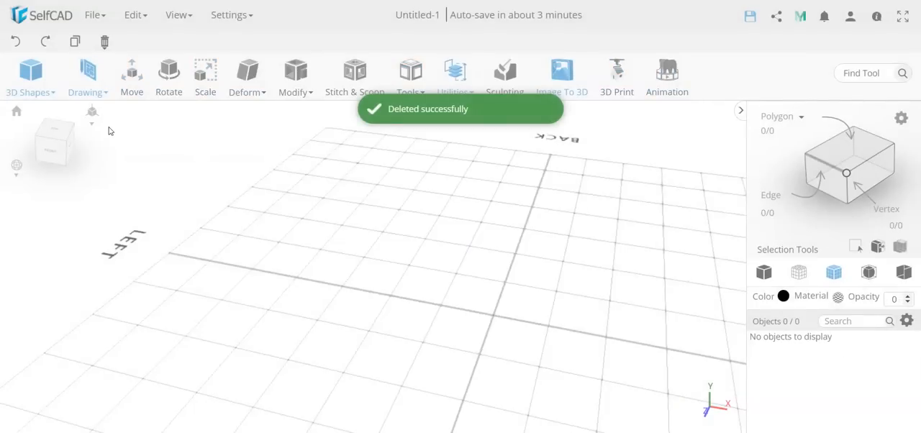
Step: Add a cube with its parameters reset to the default values and finalize it
left_click(90, 80)
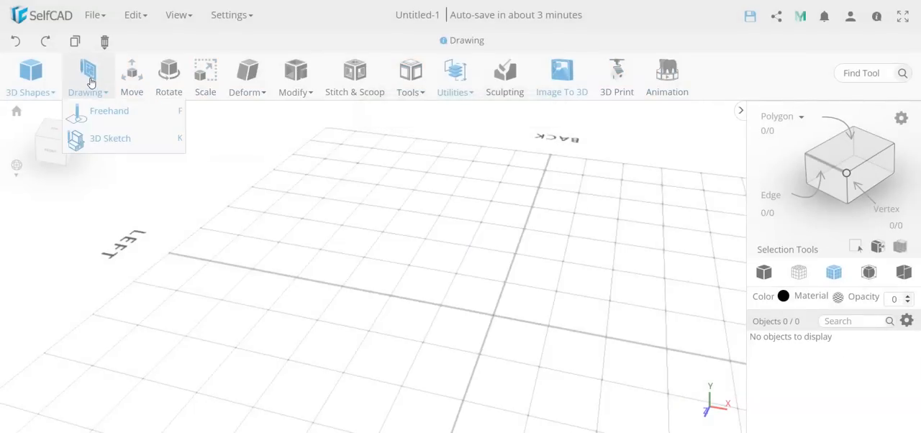
left_click(34, 79)
left_click(37, 128)
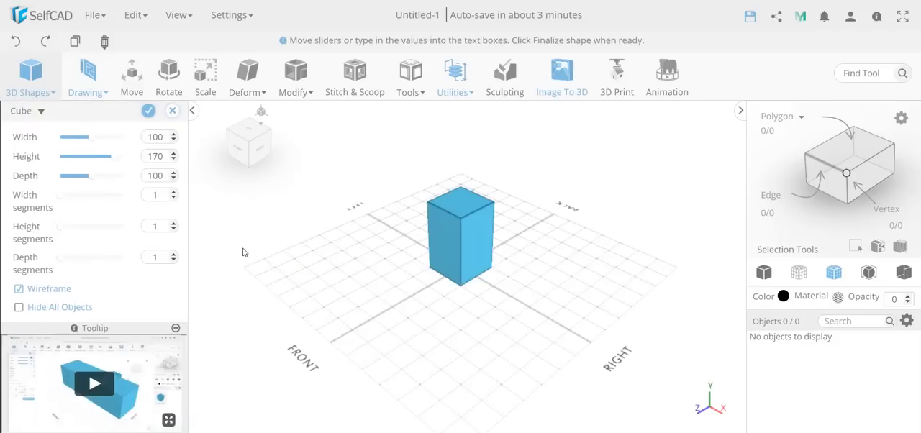
scroll(108, 273, "down", 3)
left_click(132, 299)
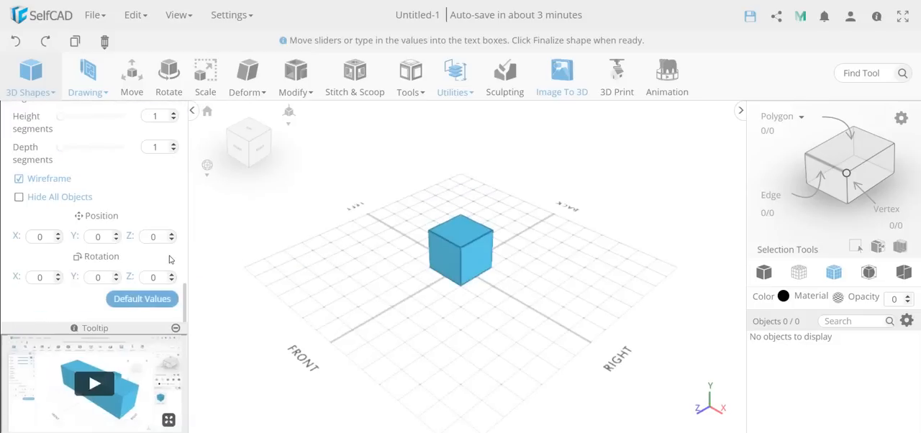
scroll(136, 191, "up", 3)
left_click(148, 114)
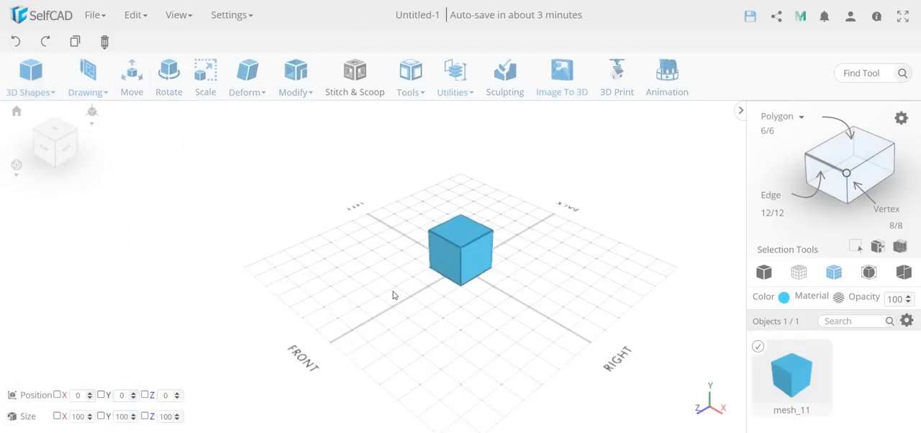
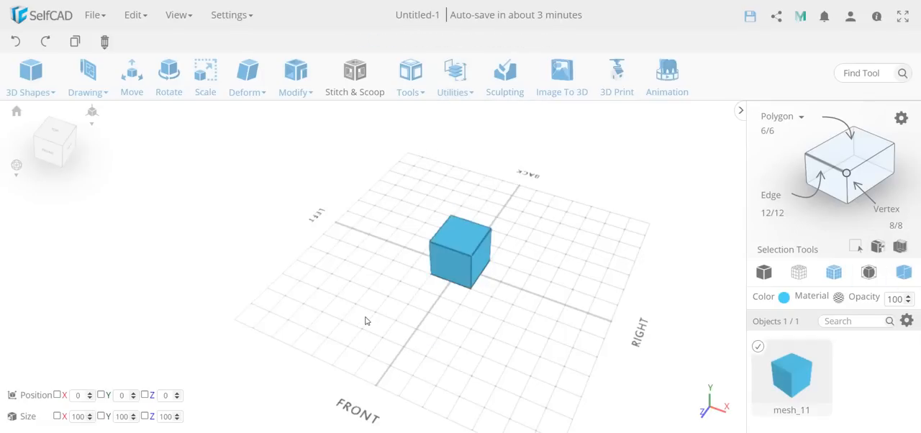
Step: Flip the normals of the entire cube and compare its display with back-face culling off and on
mouse_move(366, 318)
left_mouse_down()
mouse_move(314, 318)
mouse_move(395, 322)
mouse_move(371, 320)
left_mouse_up()
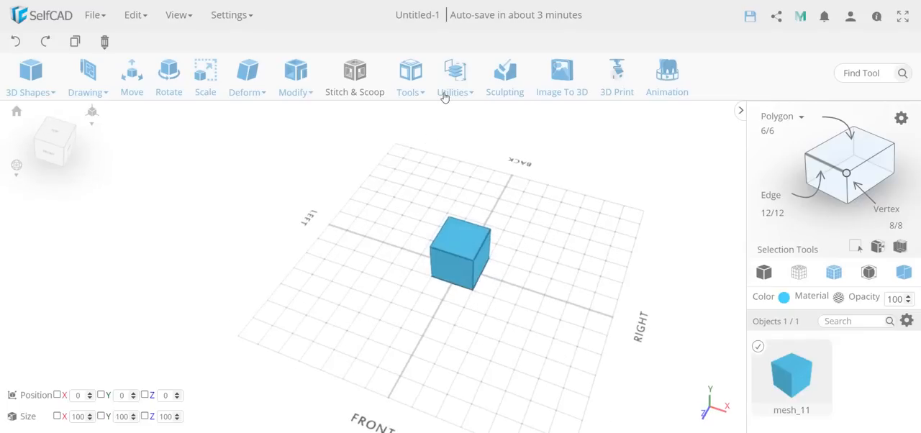
left_click(489, 338)
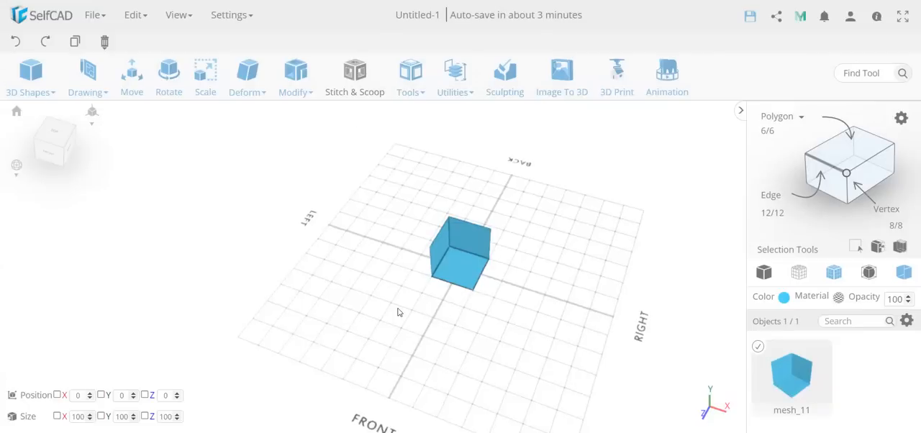
left_click_drag(400, 312, 525, 319)
left_click(904, 272)
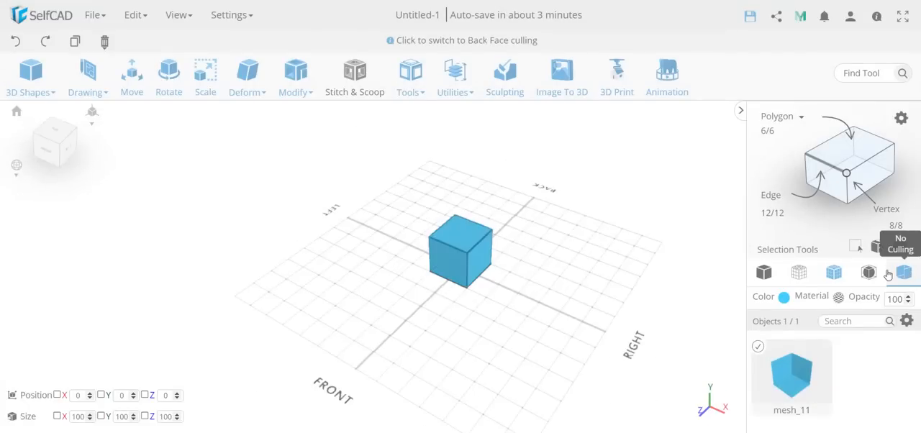
left_click_drag(413, 314, 316, 334)
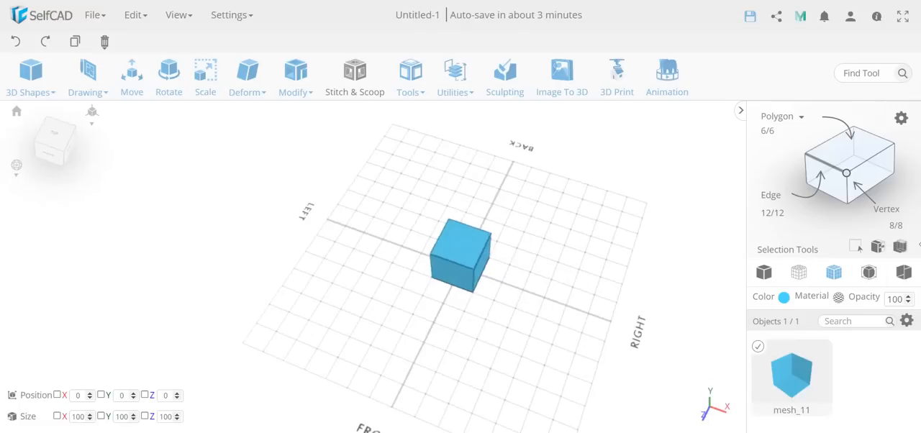
left_click(904, 272)
Step: Correct the orientation of the cube's inverted faces with Flip Normals
left_click_drag(422, 362, 392, 367)
left_click(455, 75)
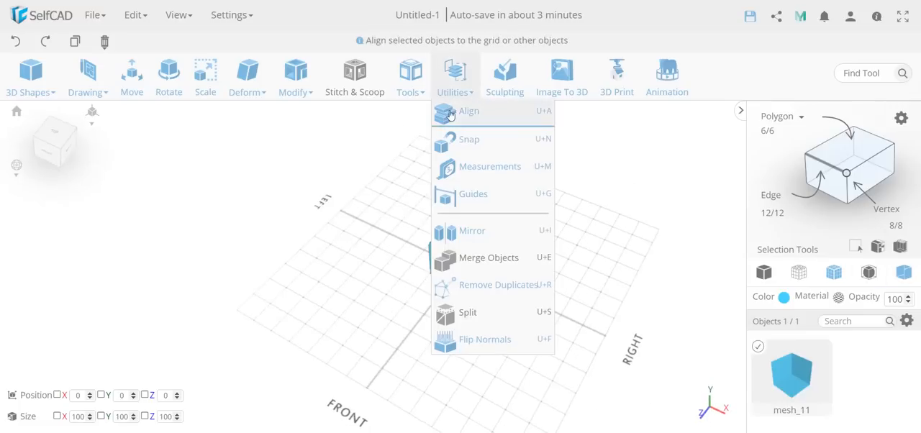
left_click(477, 337)
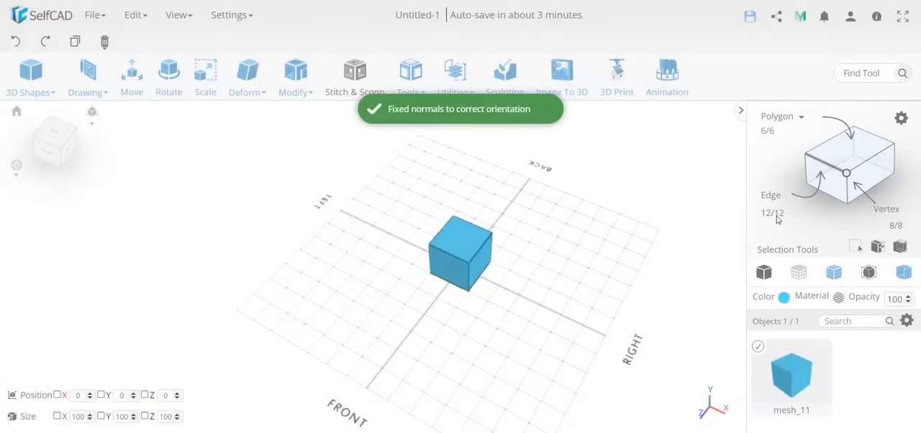
Step: Select only the cube's top face and flip its normal
left_click(849, 151)
left_click(447, 235)
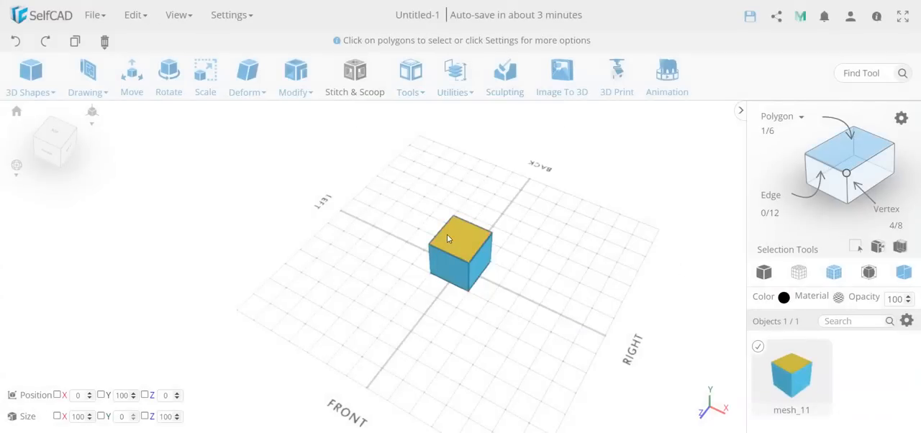
left_click(445, 90)
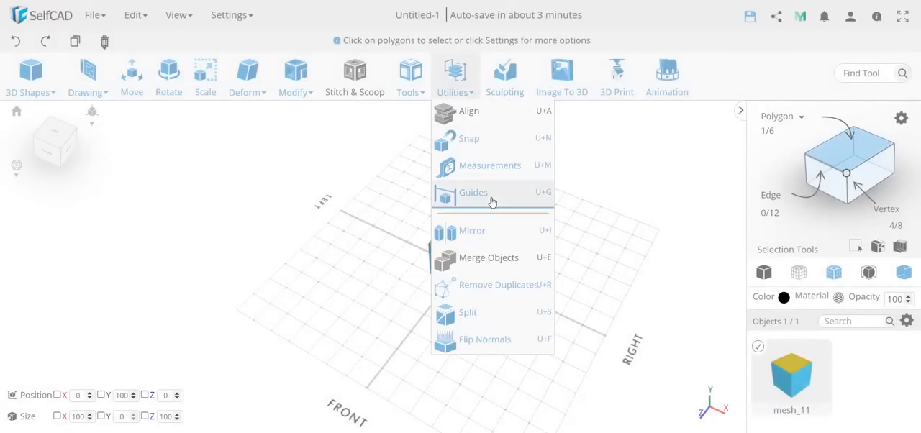
left_click(503, 336)
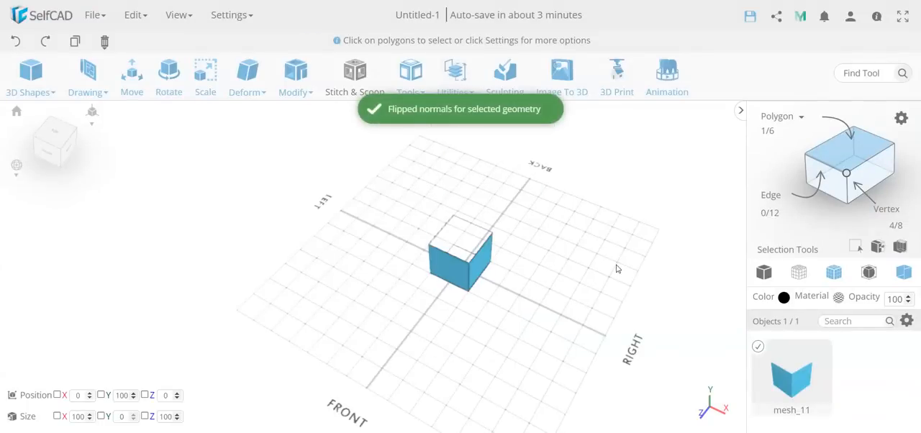
right_click_drag(616, 265, 583, 276)
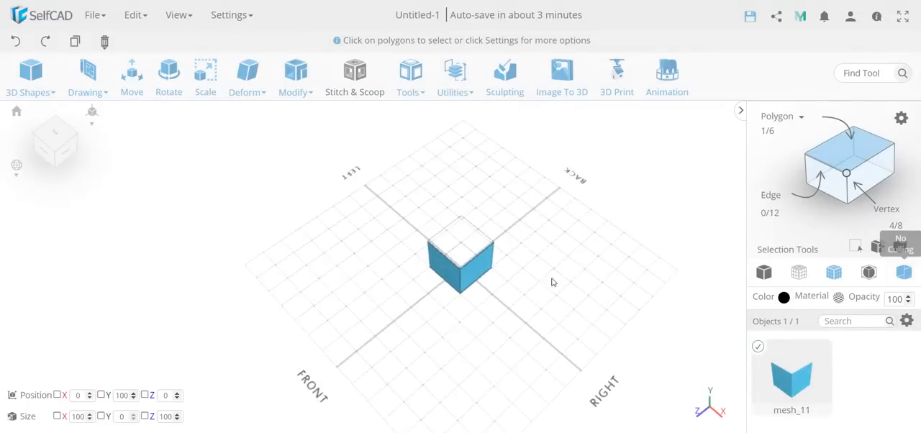
Step: Leave polygon selection and correct the normals of the entire cube with Flip Normals
left_click(462, 84)
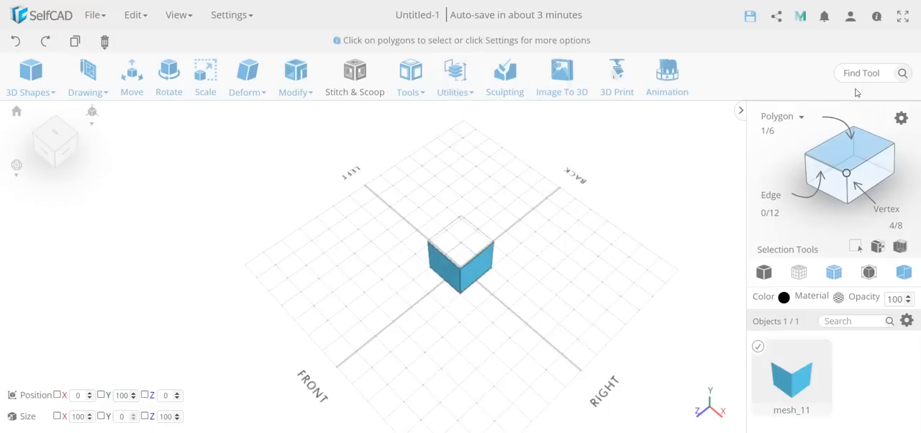
left_click(863, 155)
right_click_drag(536, 305, 479, 334)
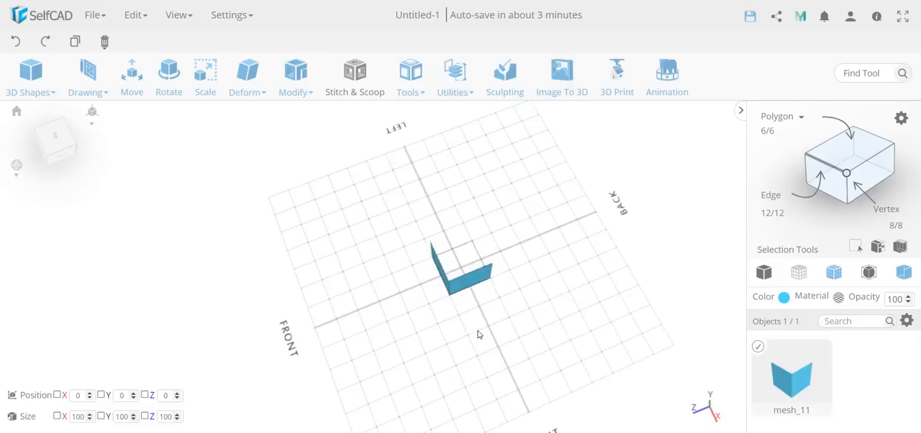
left_click(454, 85)
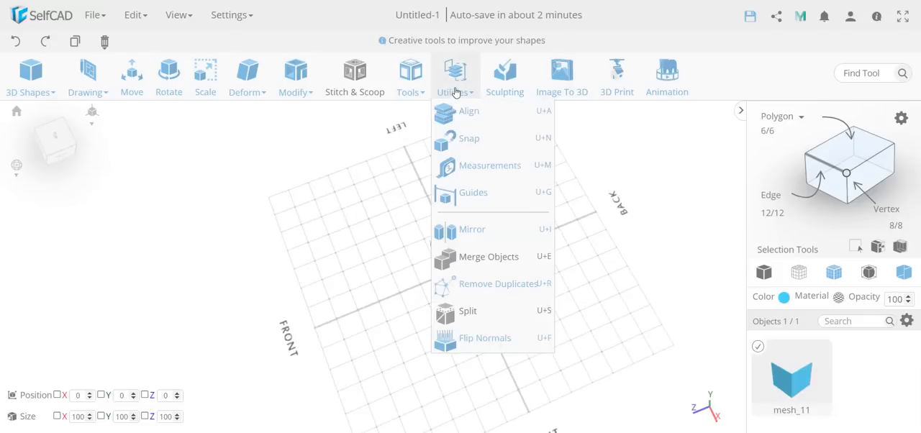
left_click(502, 340)
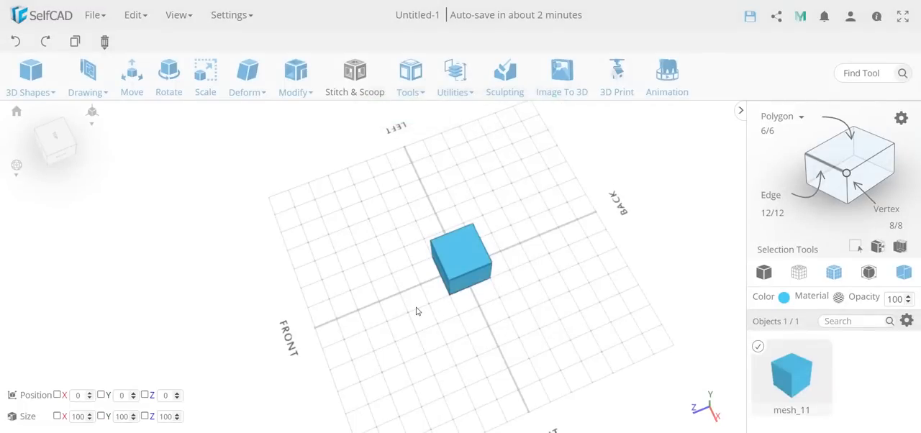
Step: Flip all of the cube's normals inward and run Flip Normals again to restore their outward orientation
left_click_drag(416, 311, 449, 147)
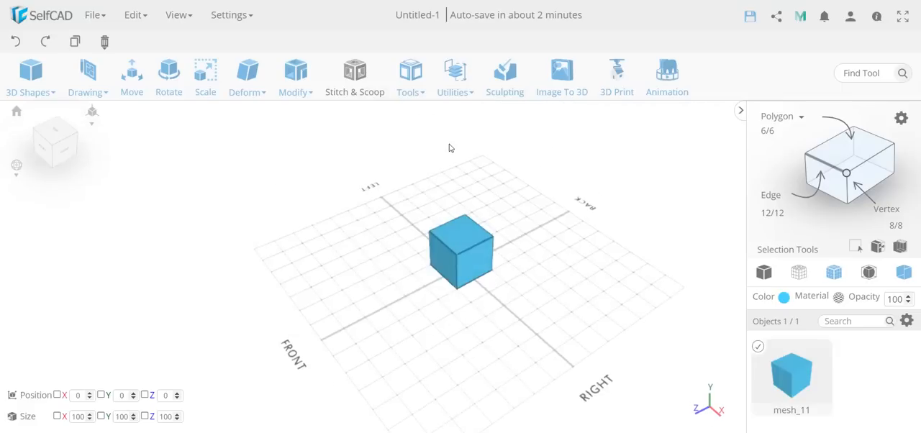
left_click(455, 75)
left_click(484, 331)
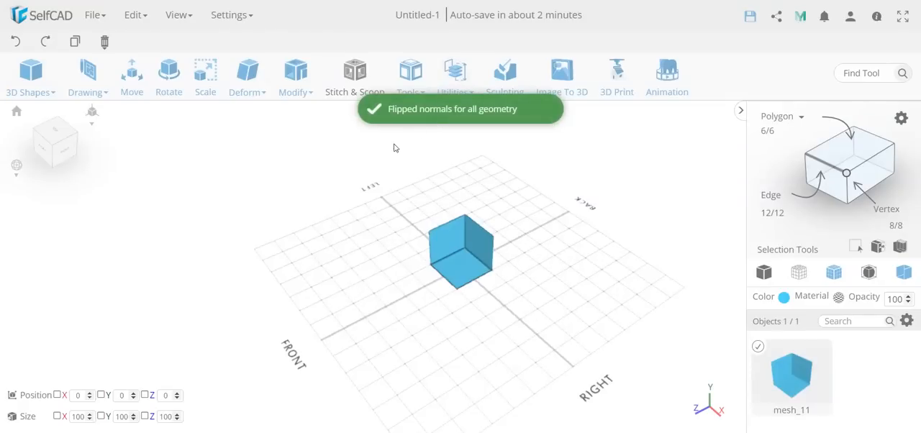
left_click(466, 84)
left_click(528, 333)
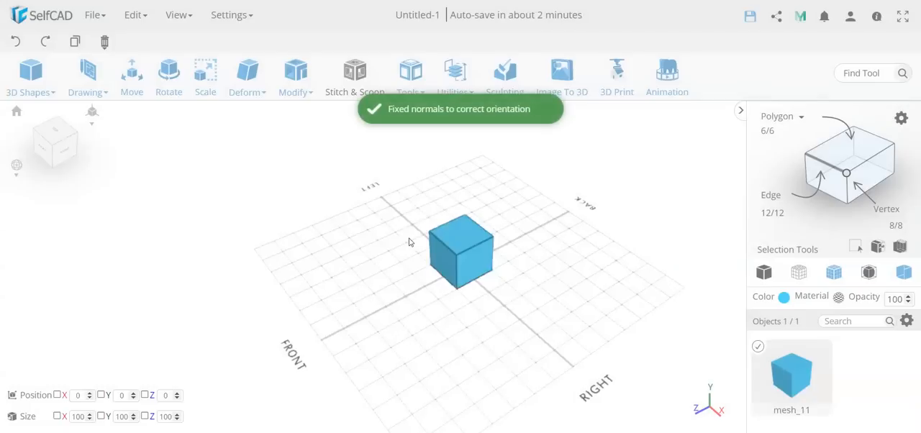
left_click_drag(488, 235, 363, 322)
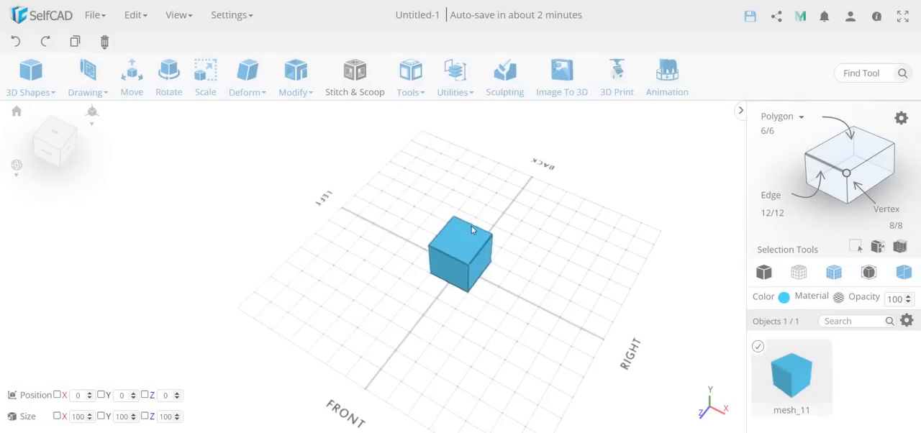
Step: Place a second default cube on the grid at about X 206, beside the first cube
left_click(454, 87)
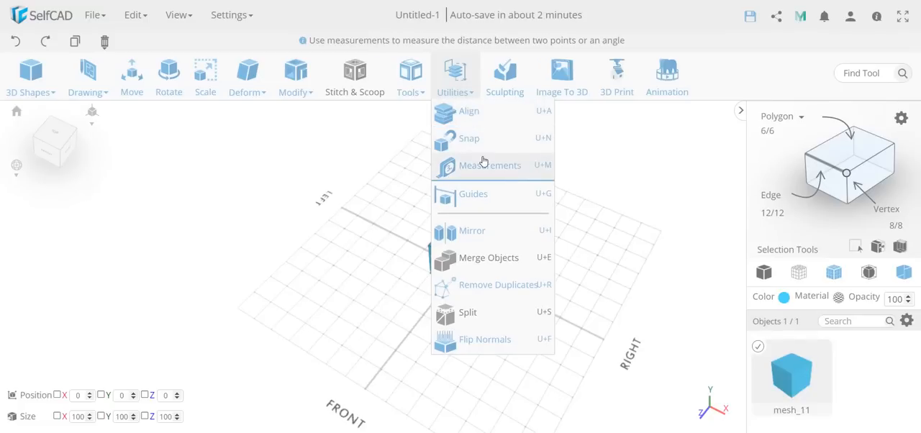
left_click(31, 76)
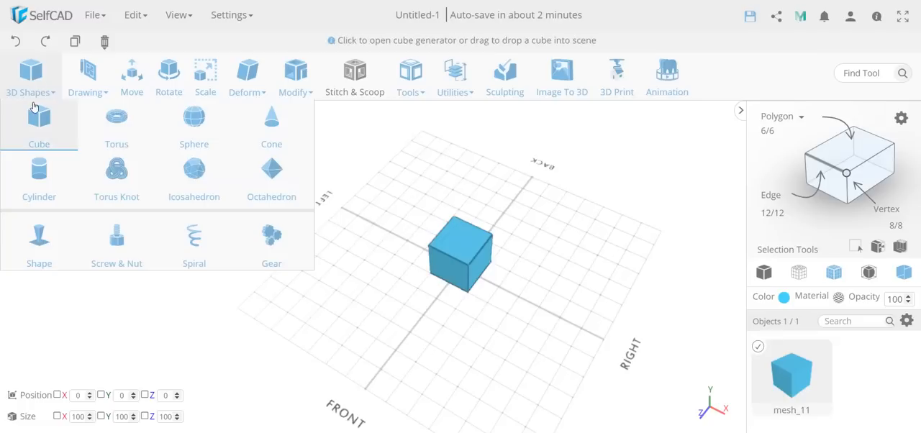
left_click_drag(39, 140, 539, 310)
left_click_drag(446, 343, 511, 351)
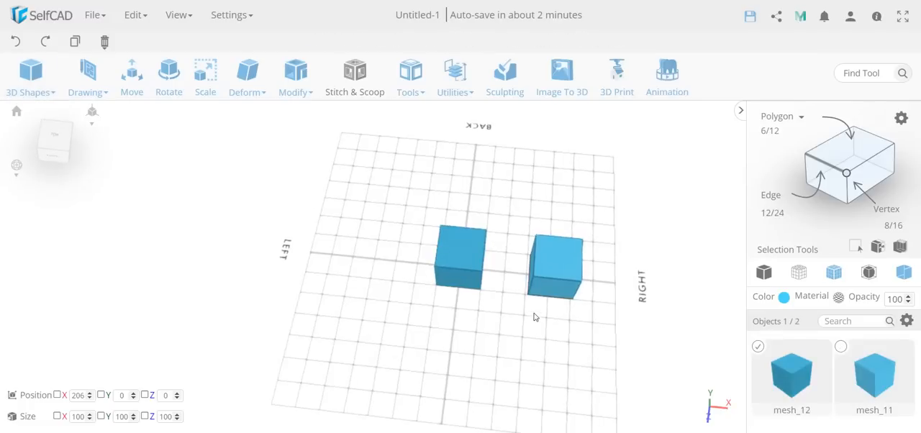
Step: Measure the upper front edge of the second cube between its two corners and set its length to 0 mm
mouse_move(447, 87)
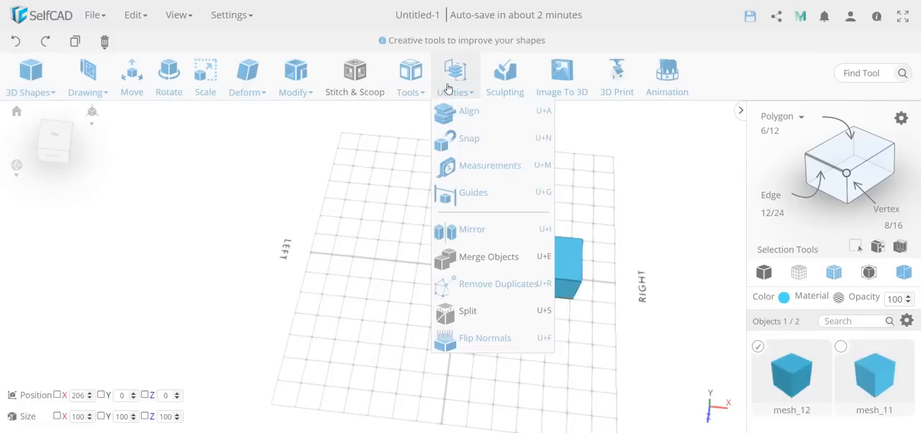
left_click(496, 165)
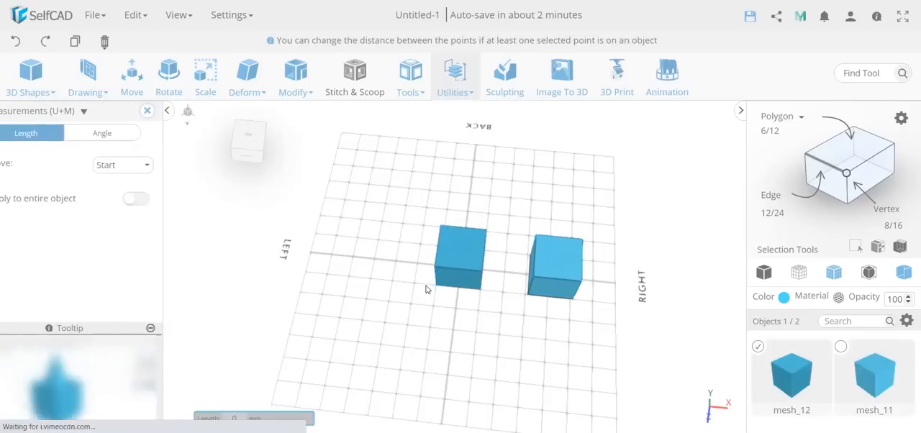
left_click(581, 282)
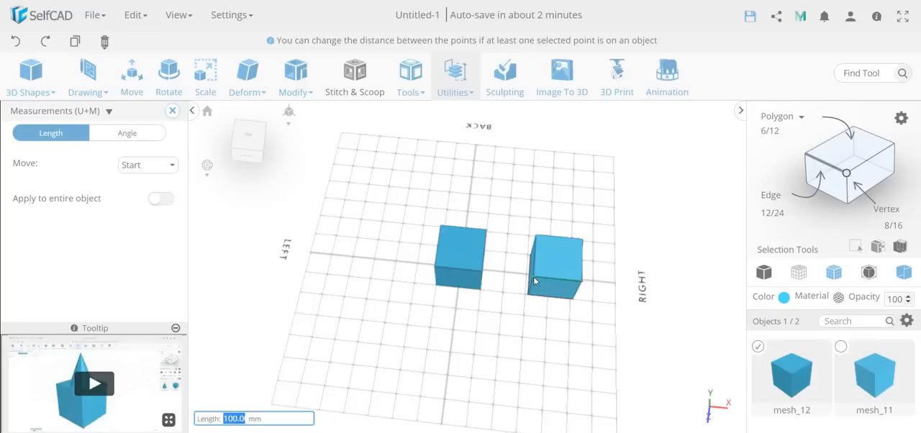
type("0")
key("Return")
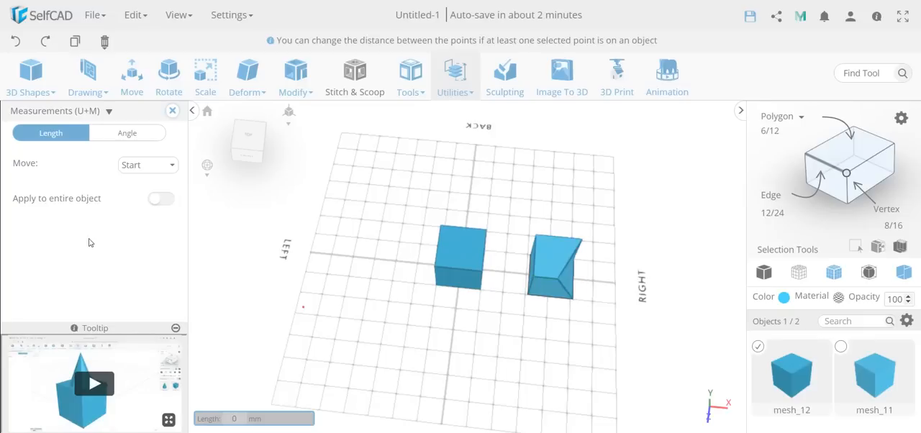
Step: Apply measurements to the entire object with Move set to Start, and shorten the corner-to-corner distance between the two objects by about half
left_click(137, 167)
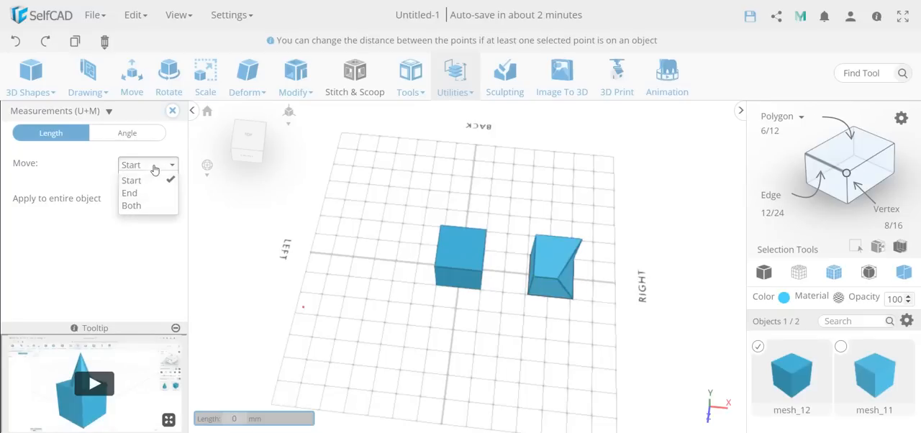
left_click(150, 181)
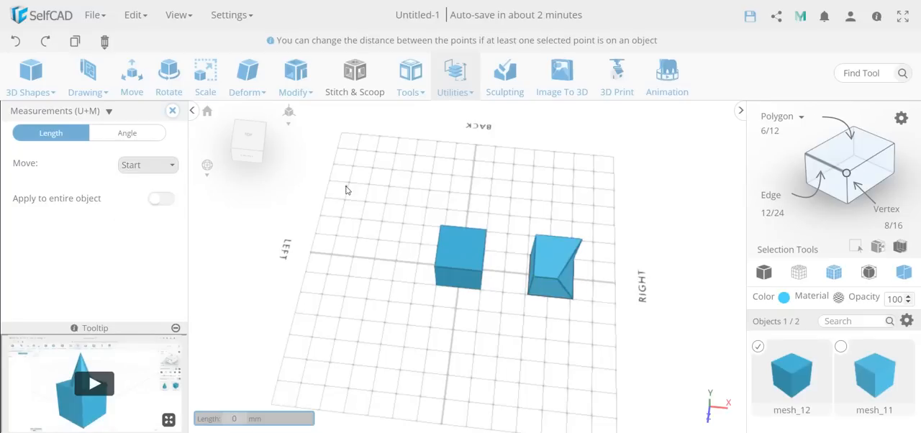
left_click(160, 200)
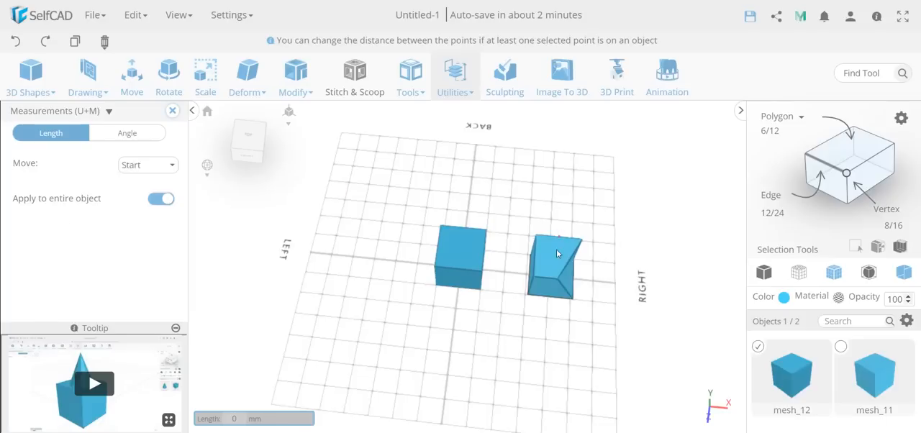
left_click(534, 277)
left_click(481, 277)
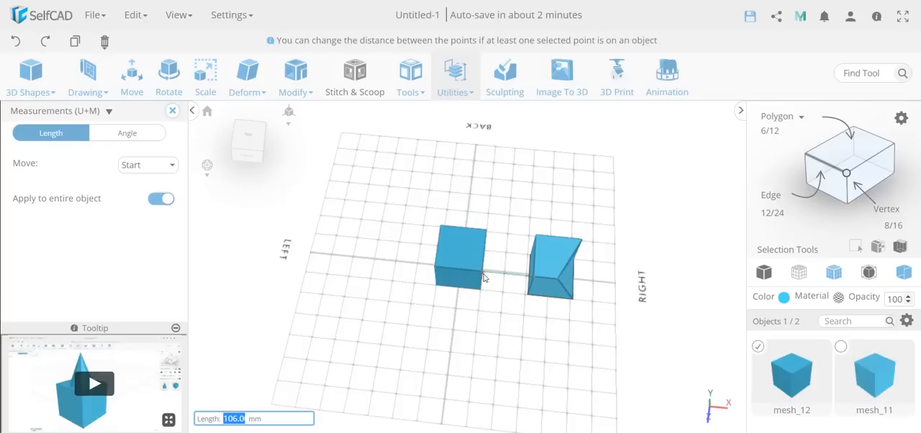
type("50")
key("Return")
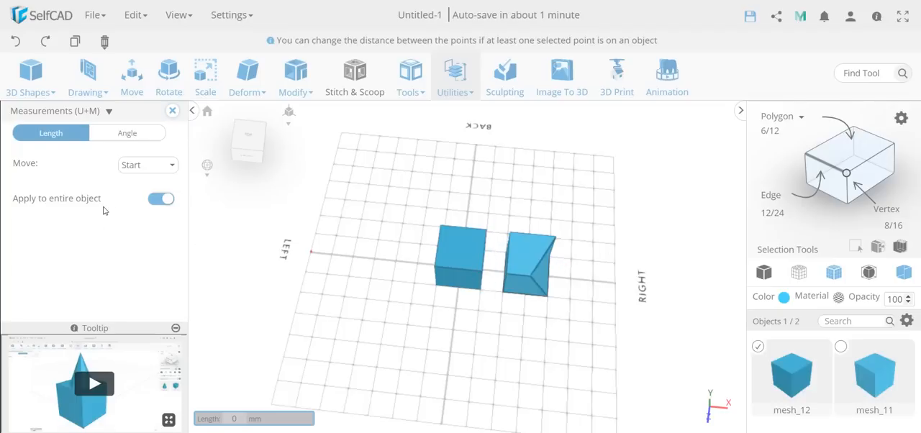
left_click(172, 110)
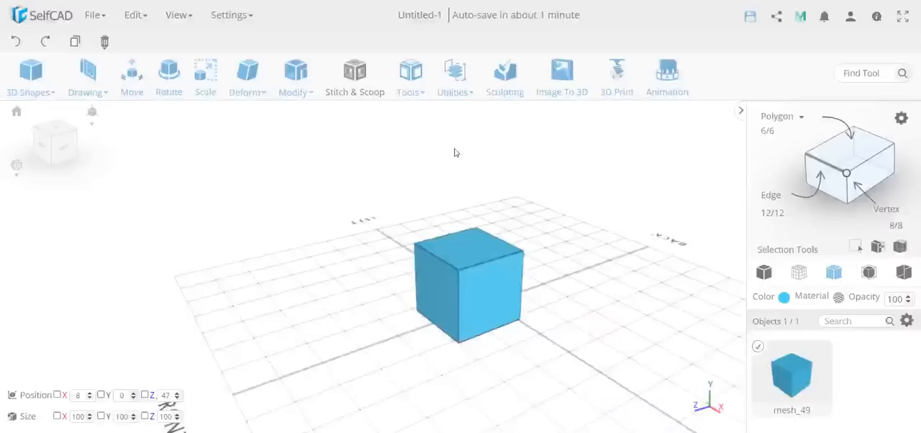
Step: Select the cube's lower edge on the right-facing side and snap it onto the midpoint of the upper edge directly above
left_click(828, 167)
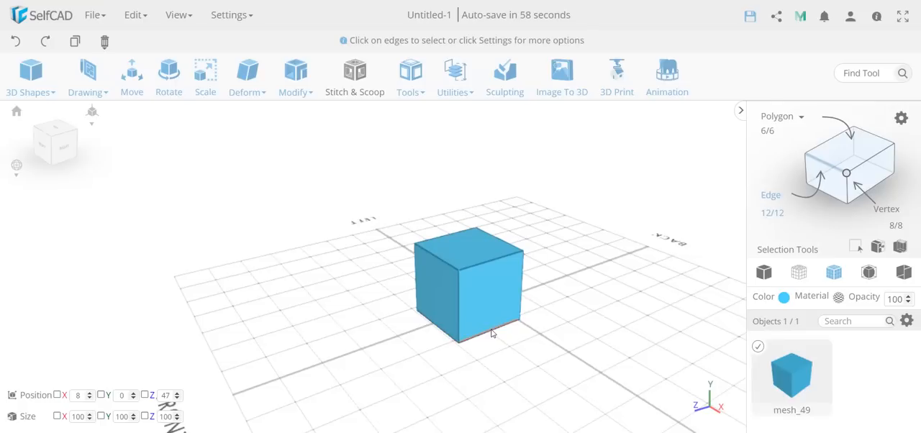
left_click(492, 333)
left_click(458, 73)
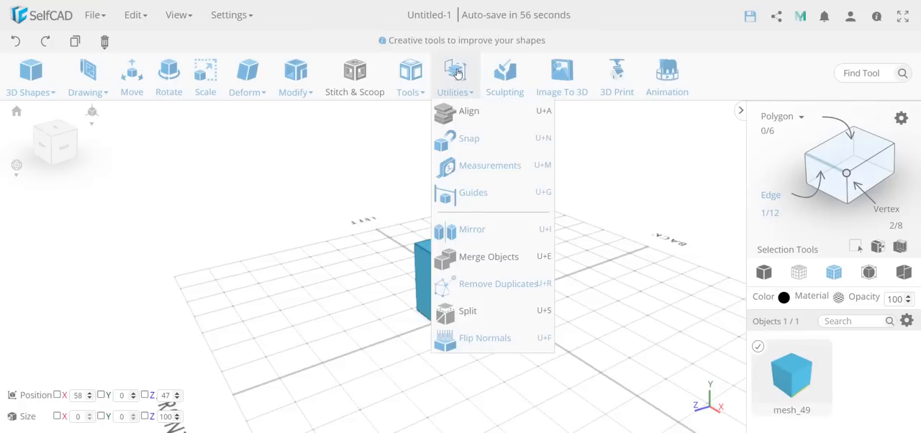
left_click(482, 138)
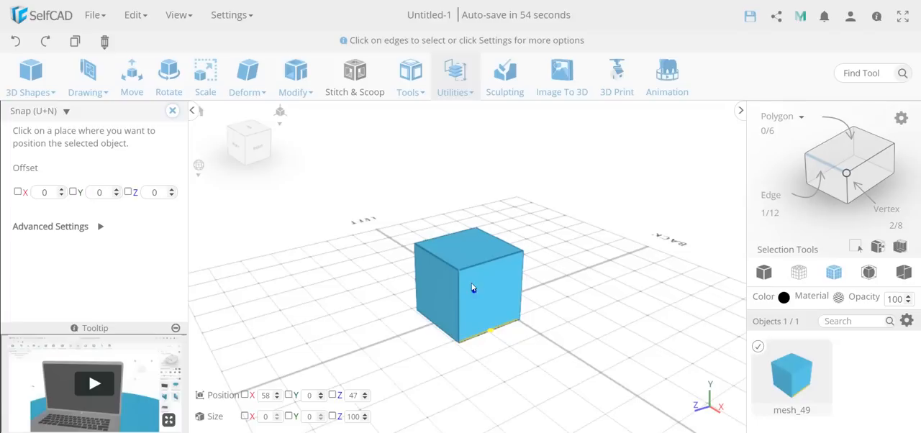
left_click(490, 261)
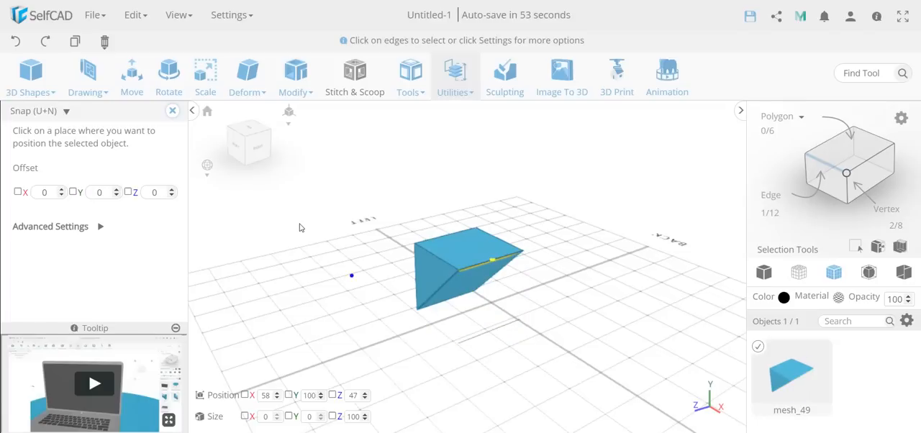
Step: Finish snapping and remove the duplicate geometry from the wedge-shaped object
left_click(173, 111)
left_click(453, 81)
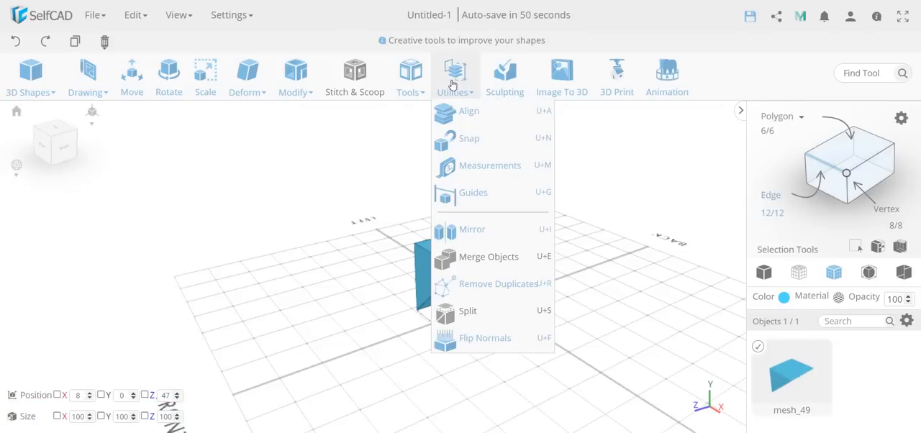
left_click(512, 292)
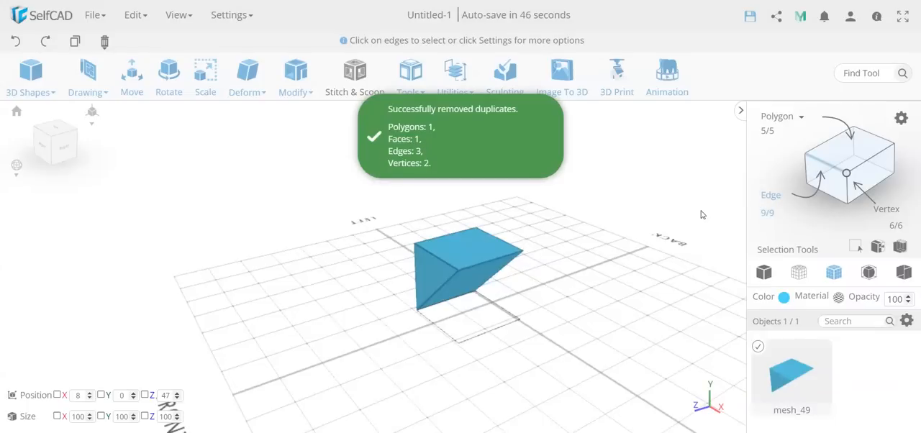
Step: Select the two end vertices of the upper edge on the right-facing side and snap them to its midpoint with Collapse Vertices enabled
left_click(846, 174)
right_click_drag(687, 261, 616, 305)
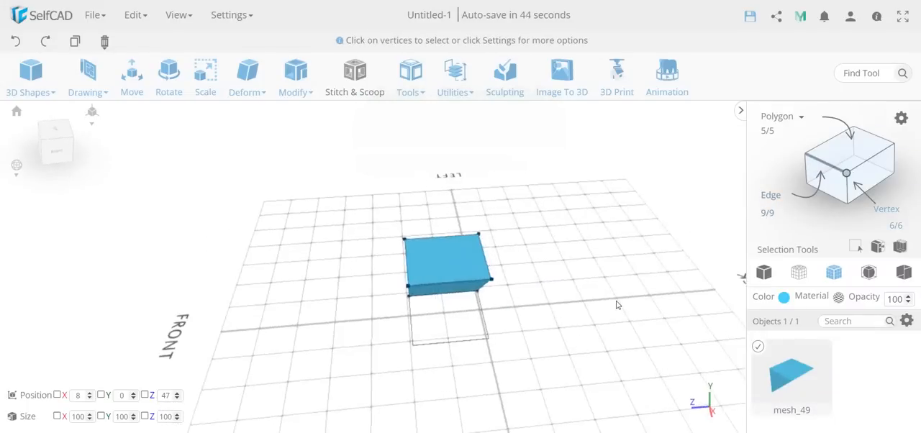
left_click(489, 279)
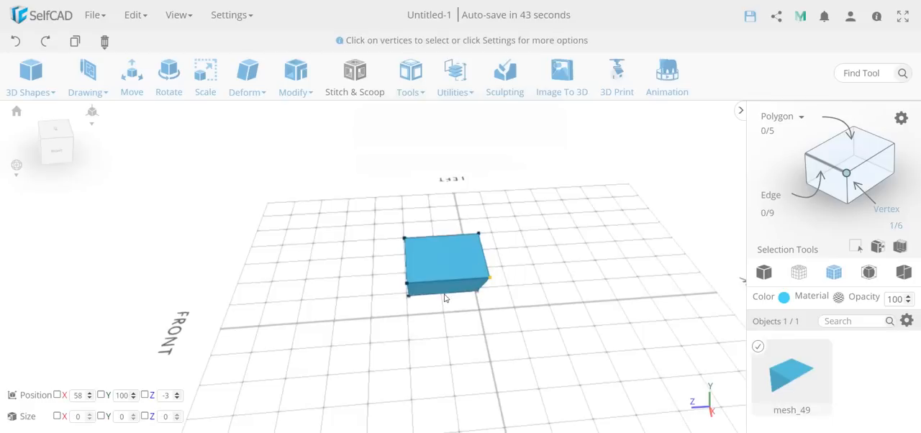
left_click(407, 284)
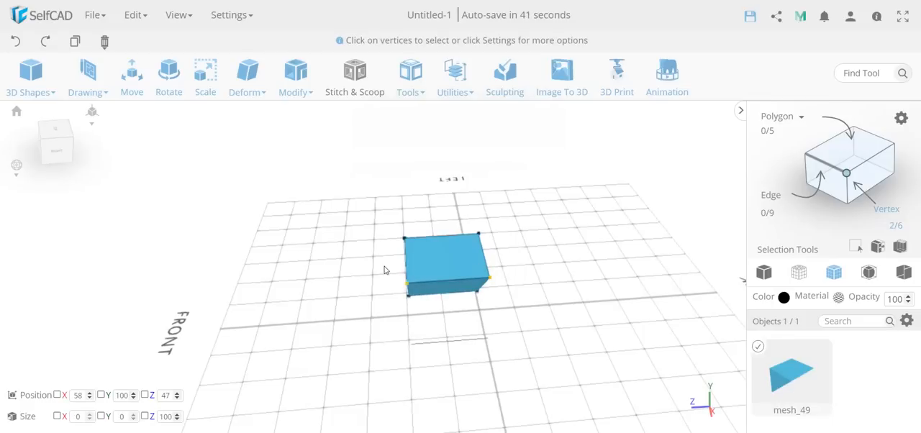
left_click(430, 69)
left_click(475, 138)
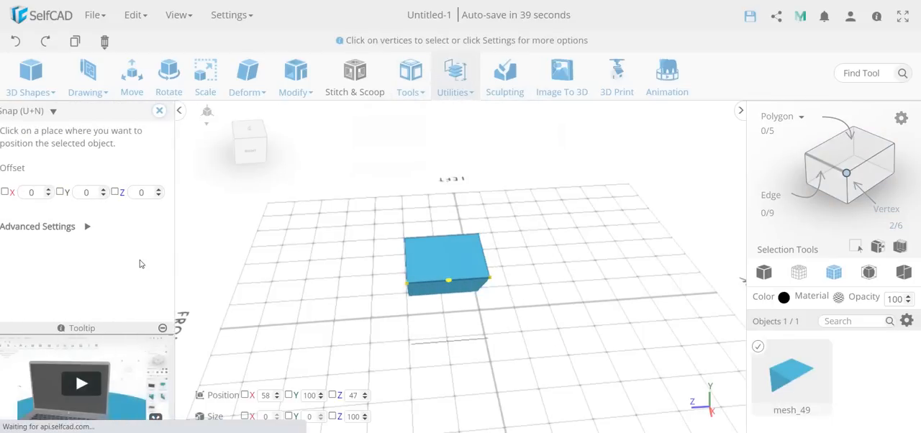
left_click(99, 226)
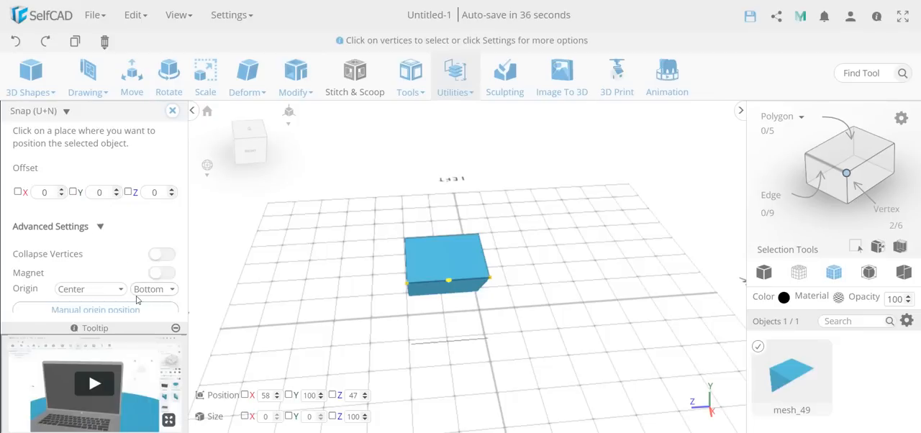
left_click(165, 254)
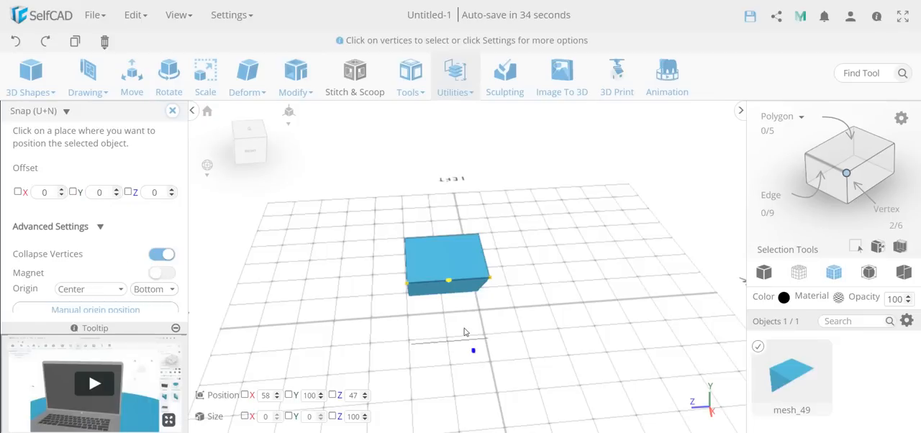
scroll(448, 280, "up", 2)
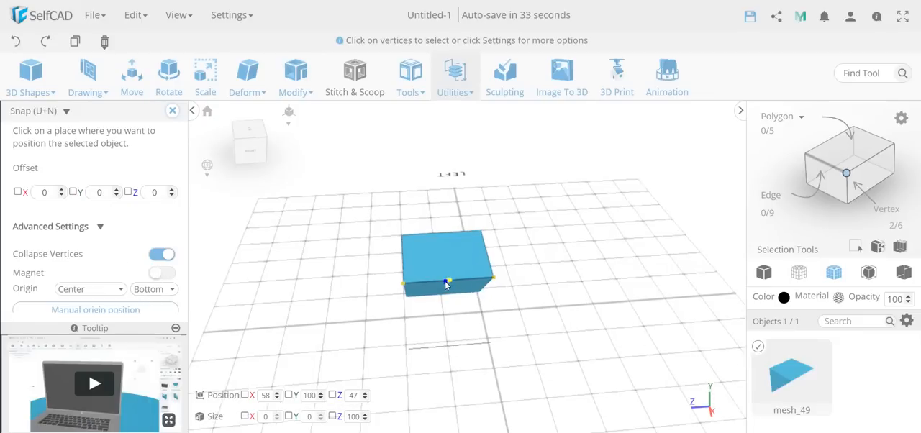
left_click(452, 279)
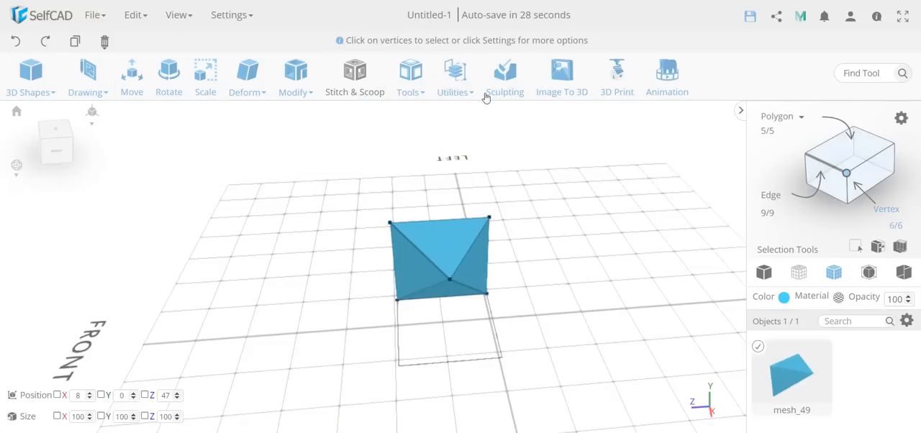
Step: Remove the duplicates left by collapsing the two vertices into one point
left_click(458, 81)
left_click(530, 297)
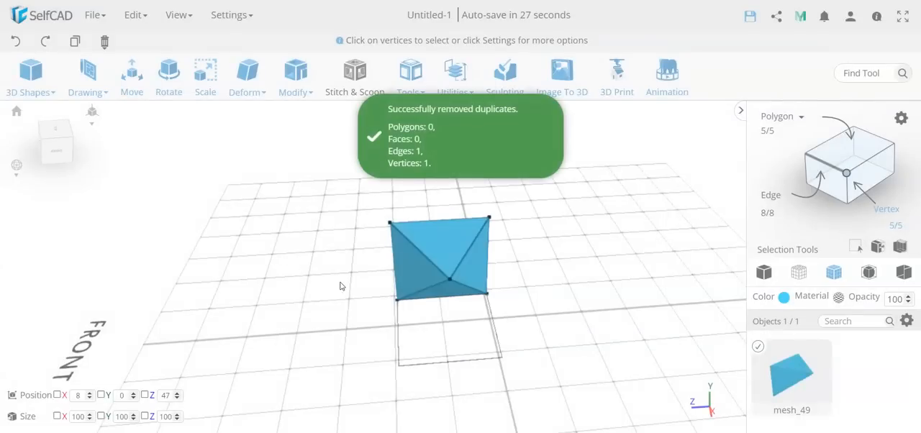
mouse_move(328, 332)
left_mouse_down()
mouse_move(398, 336)
mouse_move(318, 341)
left_mouse_up()
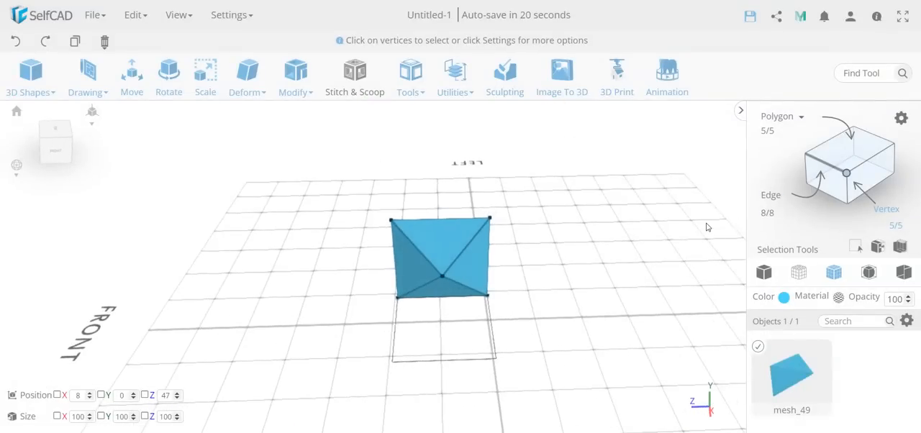
Step: Delete the collapsed object and place a new default cube on the grid at about X -74, Z 29
key("Delete")
key("Return")
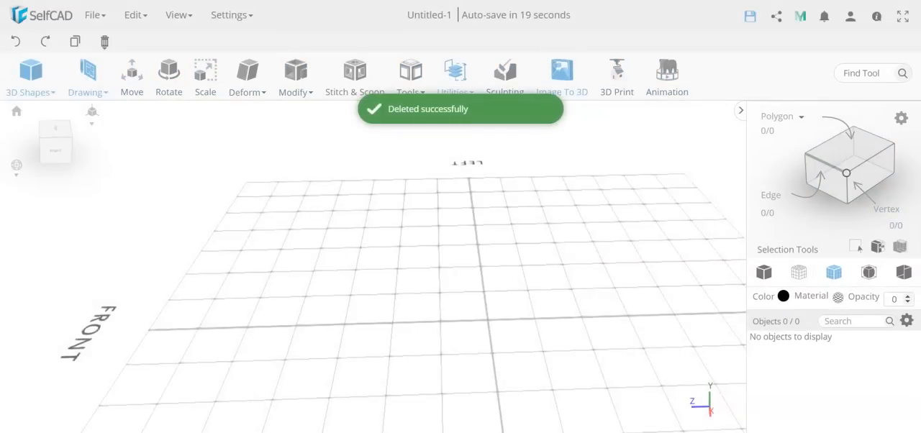
left_click(35, 95)
left_click_drag(33, 127, 456, 280)
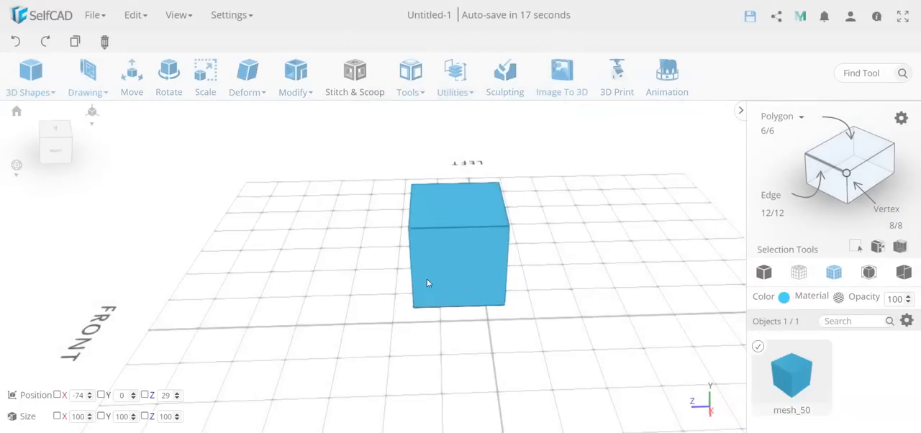
Step: Increase the new cube's resolution with a Detail Level of 4
left_click(294, 74)
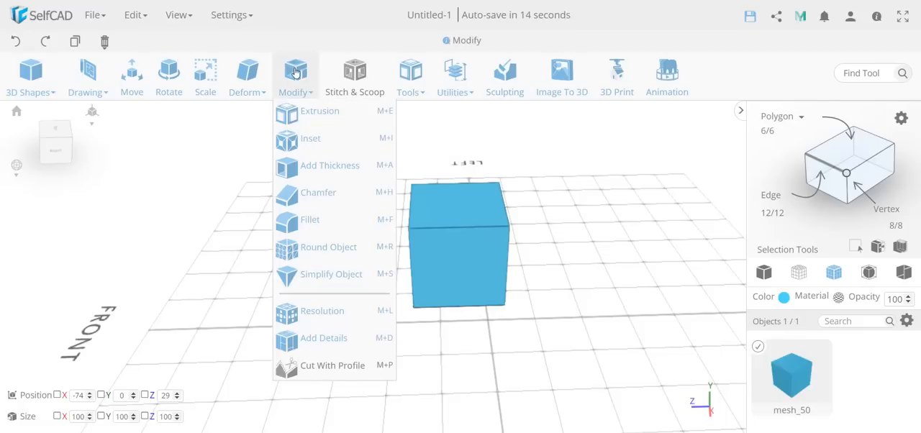
left_click(292, 316)
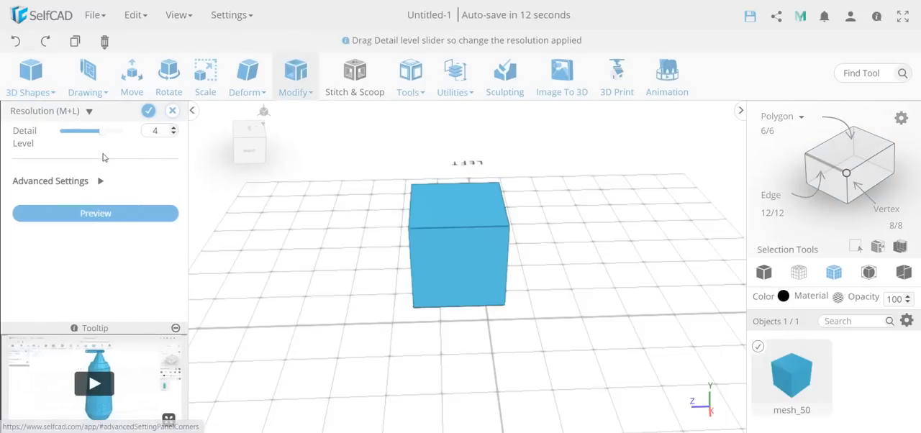
left_click(100, 214)
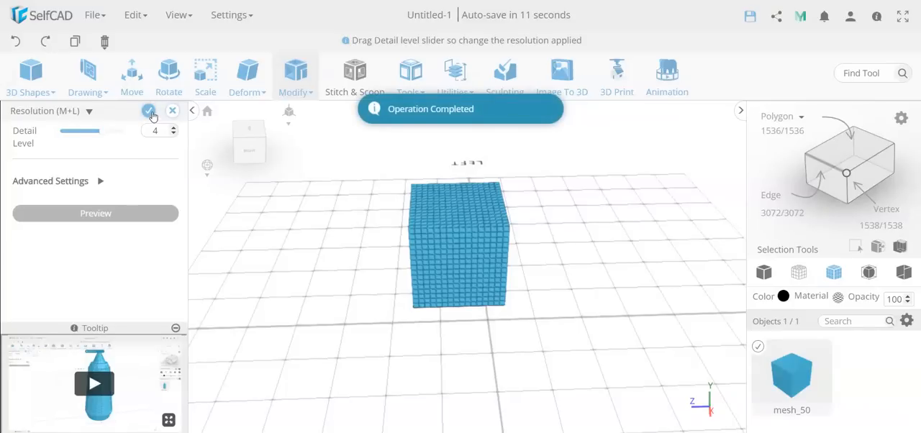
left_click(150, 112)
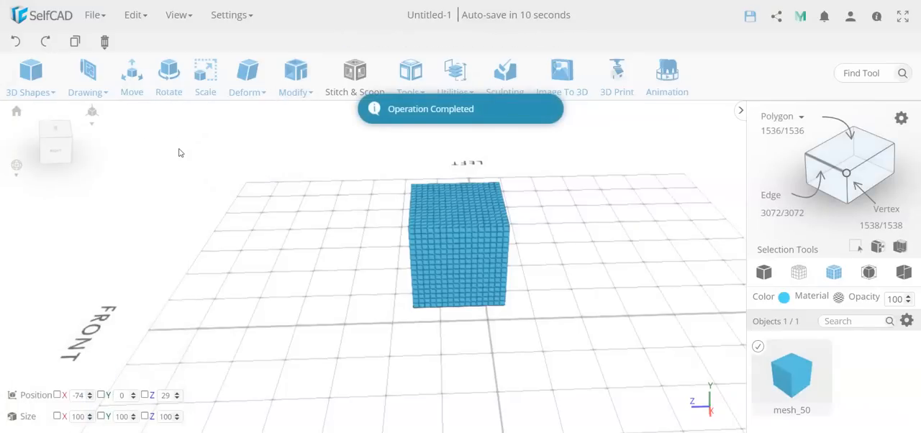
Step: Select the cube's whole right side in Polygon mode, and in Face mode select a patch of small faces near its middle
left_click(831, 153)
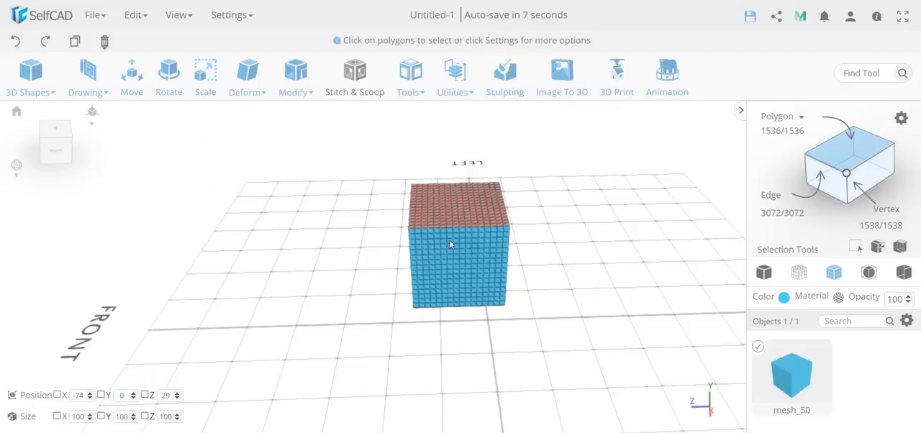
left_click(447, 268)
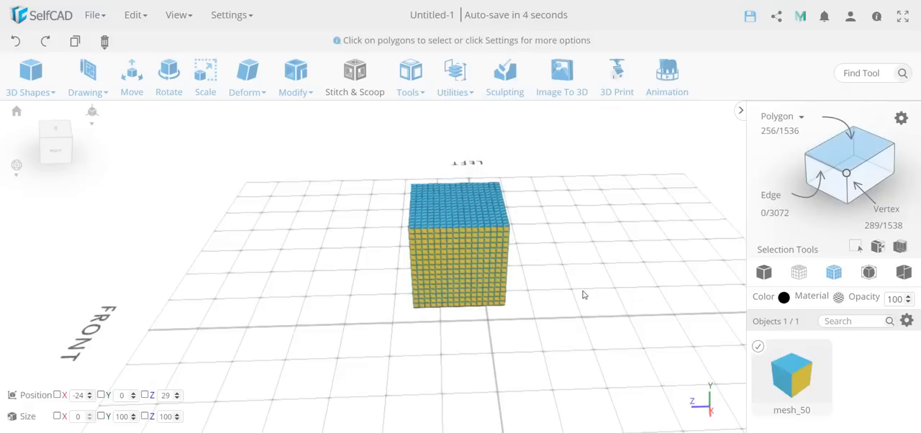
left_click(777, 115)
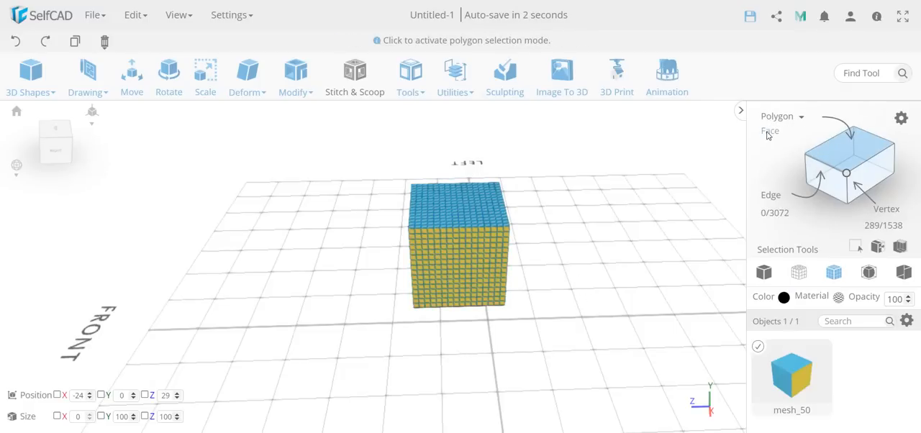
left_click(768, 132)
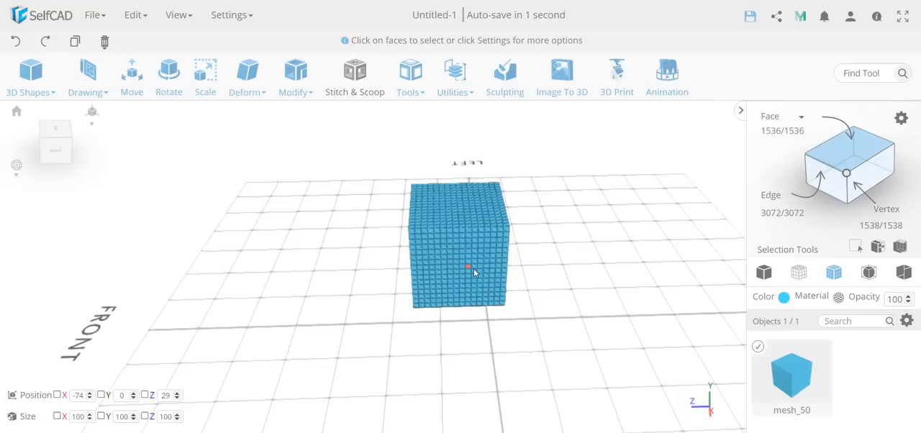
left_click_drag(473, 272, 434, 241)
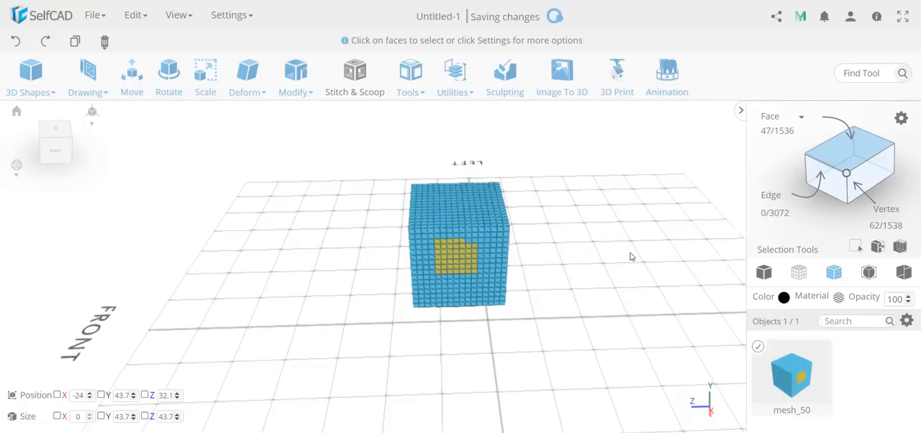
Step: Move the selected patch of faces outward along X by about 3 mm and clear the selection
mouse_move(309, 85)
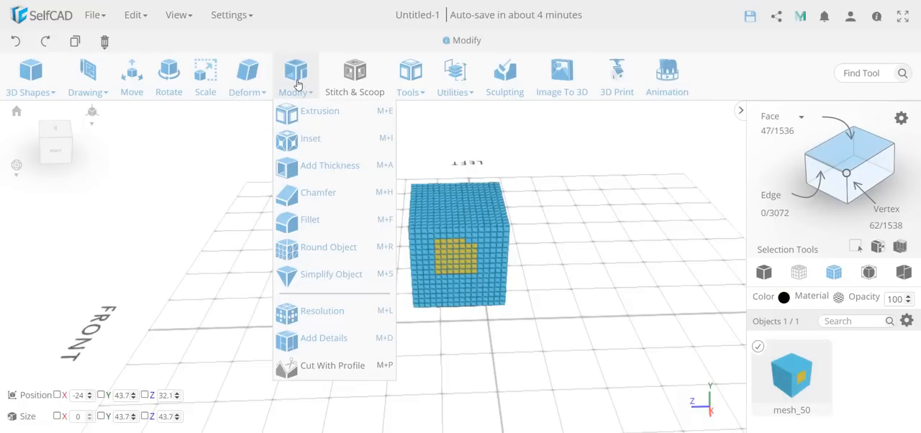
left_click(132, 85)
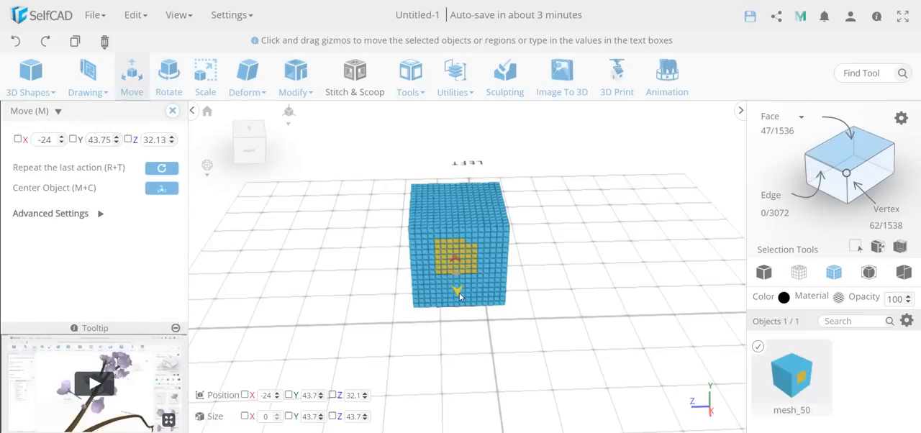
left_click(173, 110)
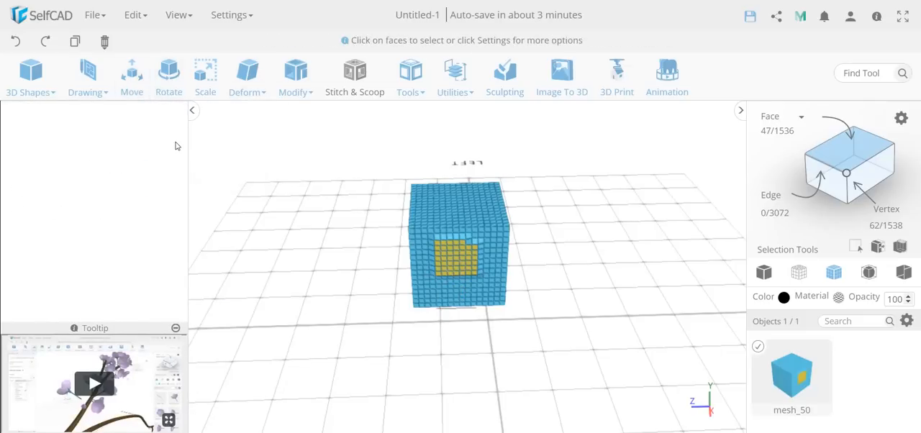
left_click(294, 322)
left_click_drag(293, 322, 329, 313)
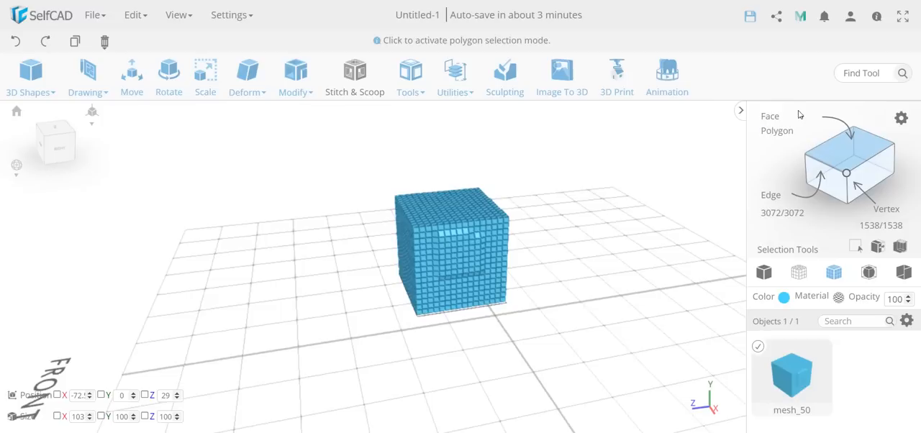
Step: Return to Polygon selection, set its tolerance to 7, and select the entire right side including the raised patch
left_click(777, 131)
left_click(449, 267)
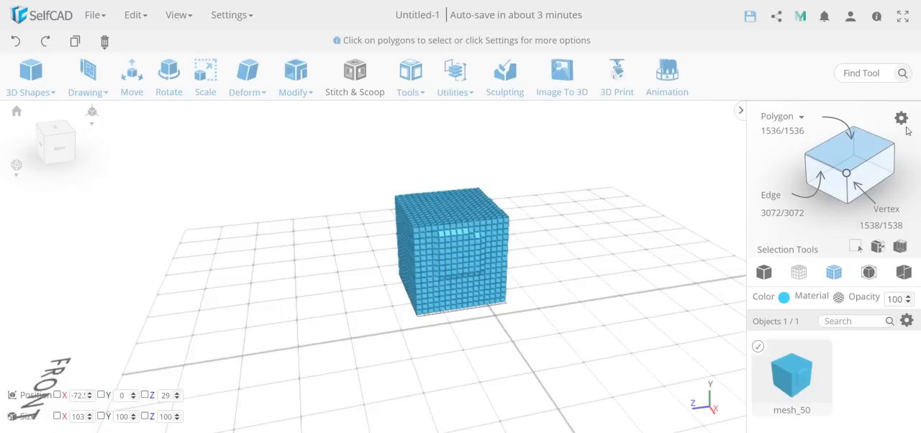
left_click(900, 118)
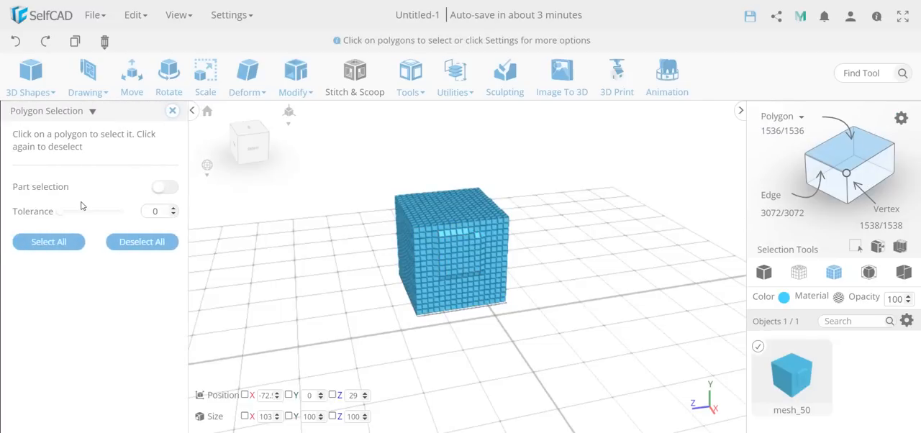
left_click_drag(64, 212, 105, 222)
left_click(475, 253)
left_click_drag(449, 268, 365, 365)
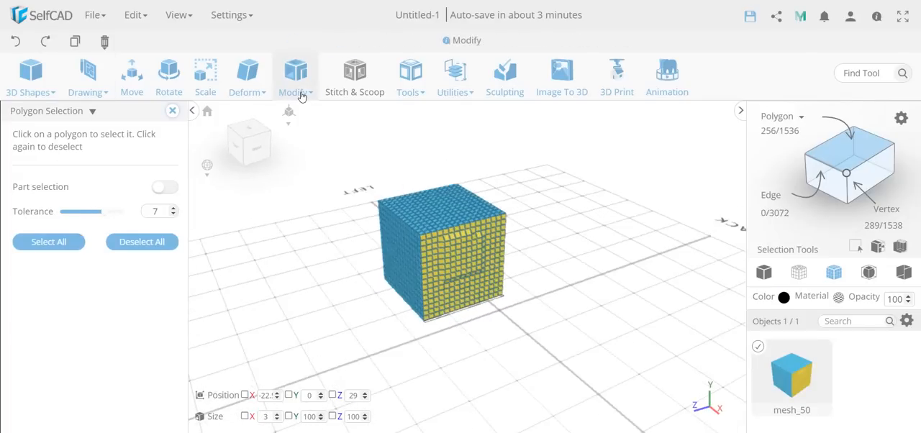
Step: Flatten the selected right side along X to 0 and close the Flatten and Polygon Selection settings
mouse_move(256, 77)
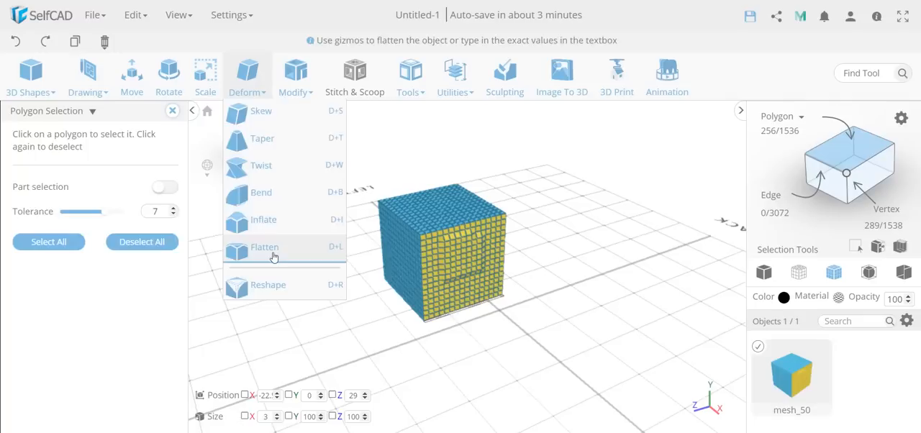
left_click(264, 248)
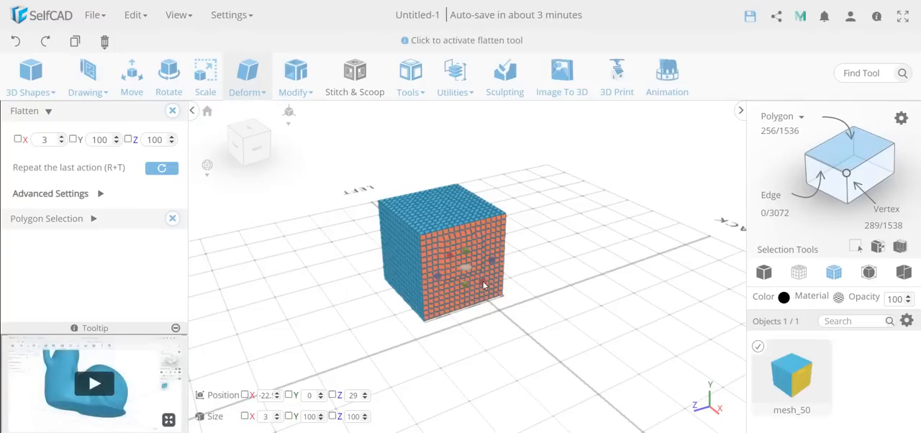
right_click_drag(483, 286, 541, 309)
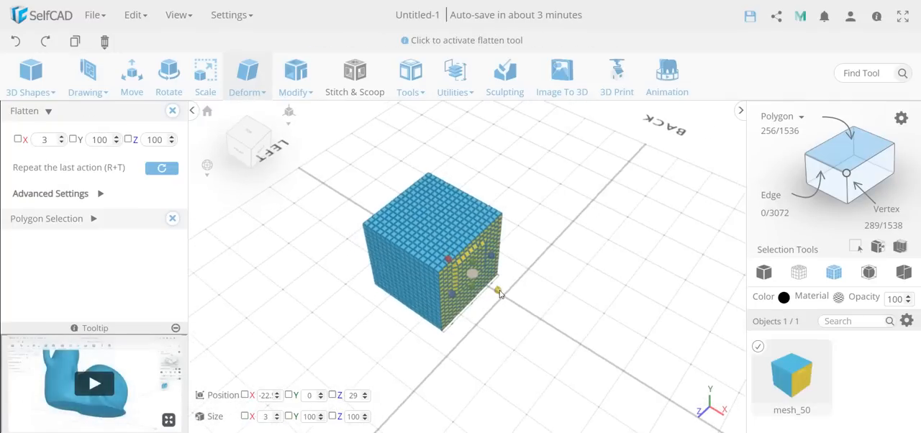
left_click_drag(500, 293, 494, 289)
right_click_drag(480, 285, 402, 331)
left_click(173, 111)
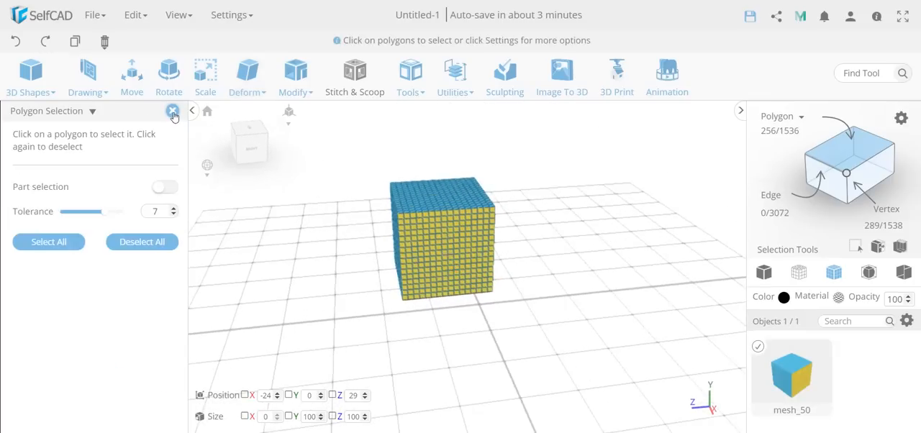
left_click(173, 112)
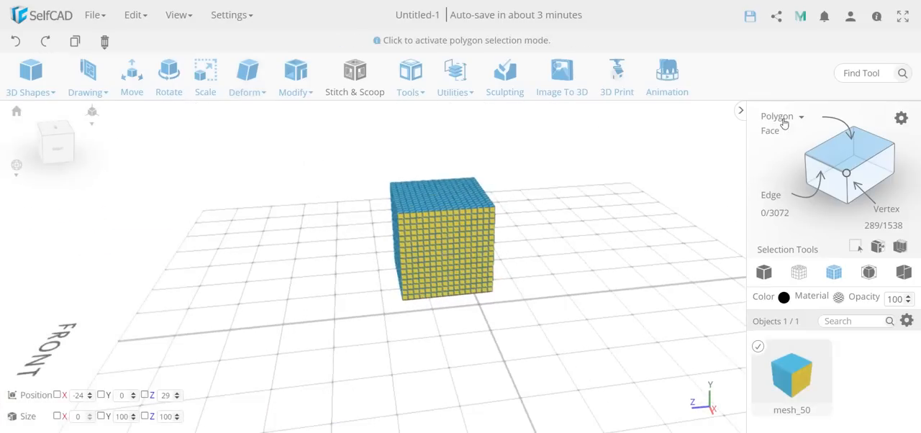
Step: In Face mode with Loop selection enabled, select a row of faces near the right side's top and a full horizontal loop around the cube
left_click(774, 129)
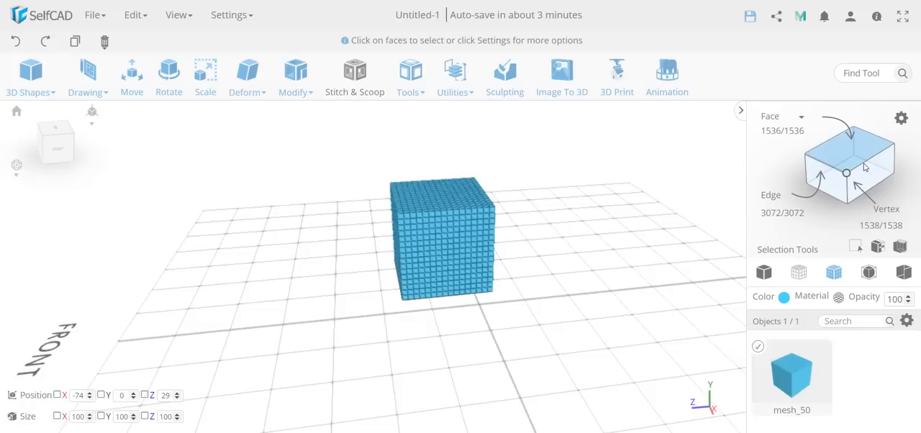
left_click(900, 117)
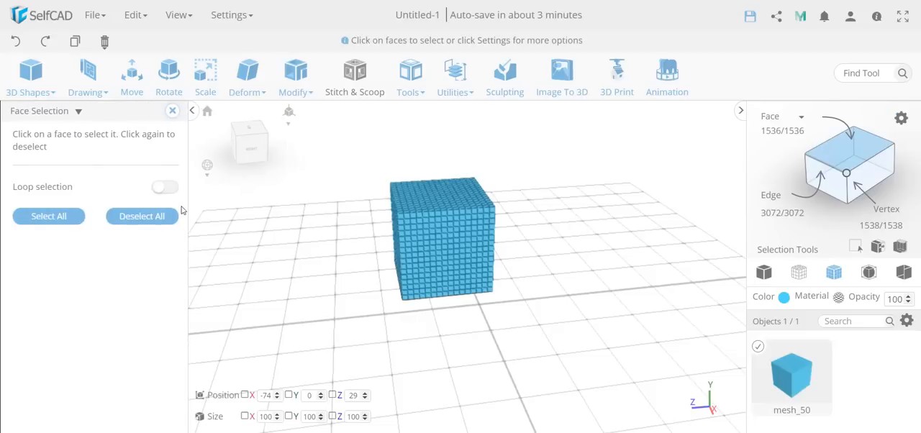
left_click(165, 187)
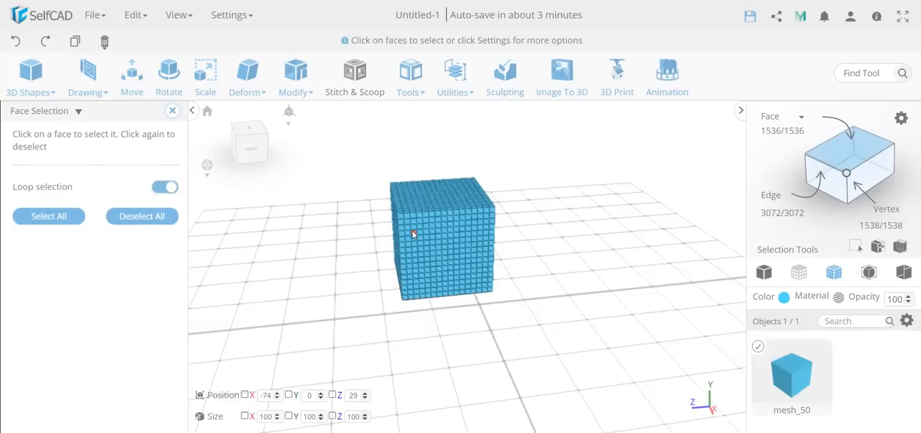
left_click(482, 228)
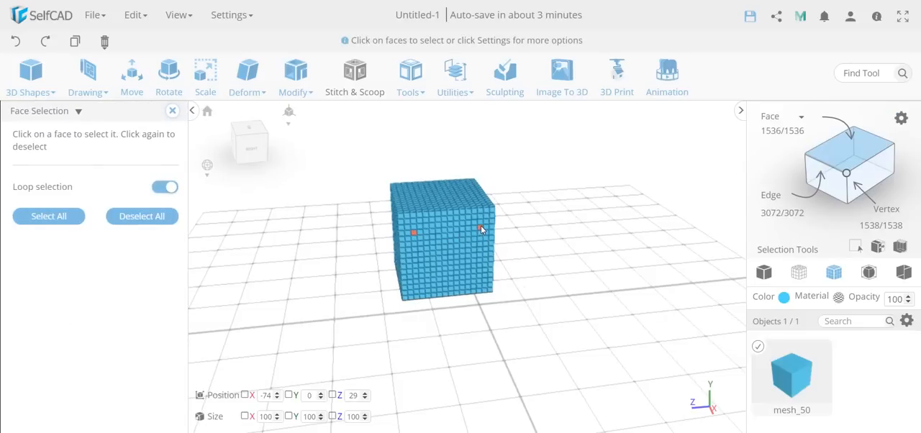
left_click(421, 266)
left_click_drag(305, 336, 361, 335)
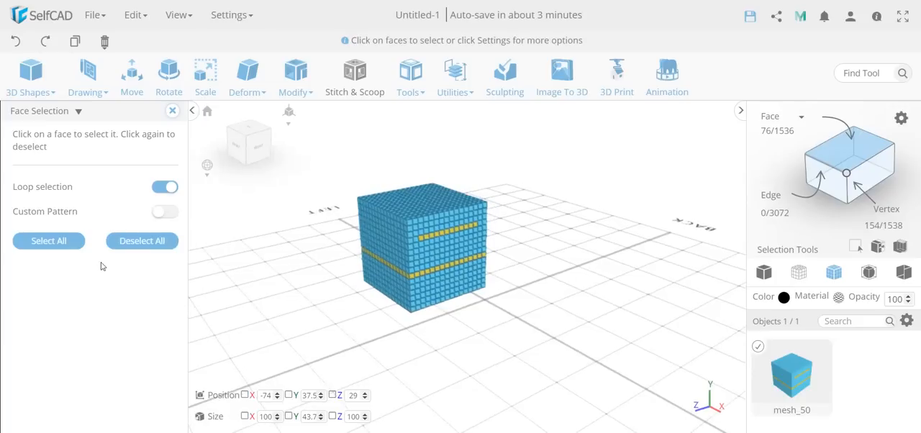
Step: Apply a Custom Pattern to the lower face loop with Select 1 and Skip 3, and close the Face Selection settings
left_click(173, 215)
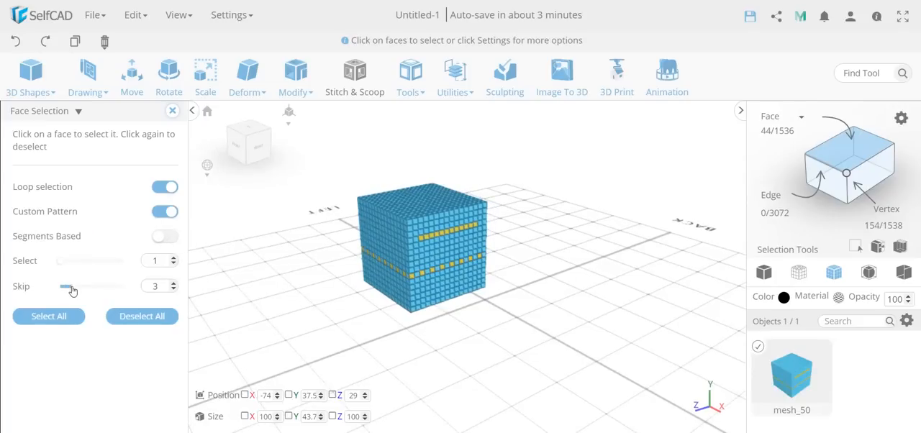
left_click_drag(249, 307, 290, 321)
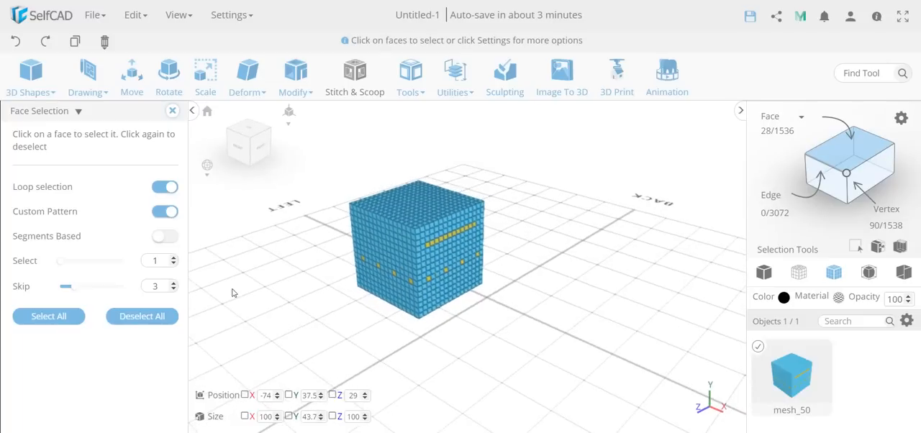
left_click(173, 110)
Step: Try extruding the selected faces by 36 with Individual and Vertex Normals enabled, and discard the extrusion
left_click(295, 79)
left_click(313, 112)
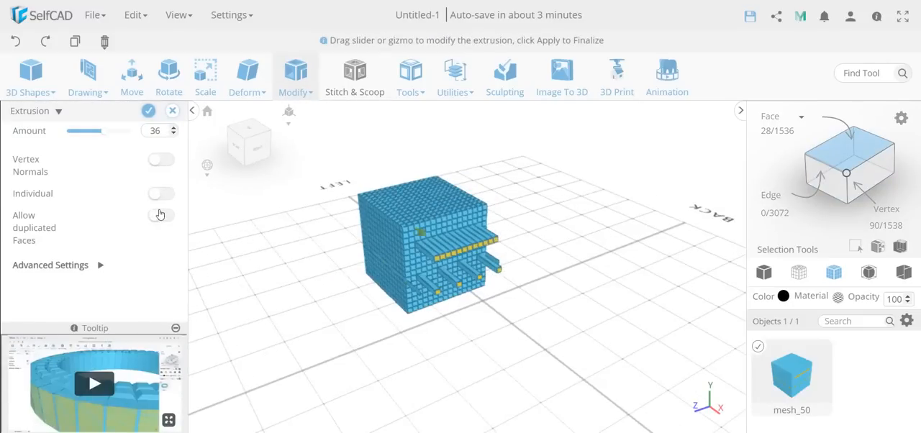
left_click(161, 193)
left_click_drag(503, 310, 130, 201)
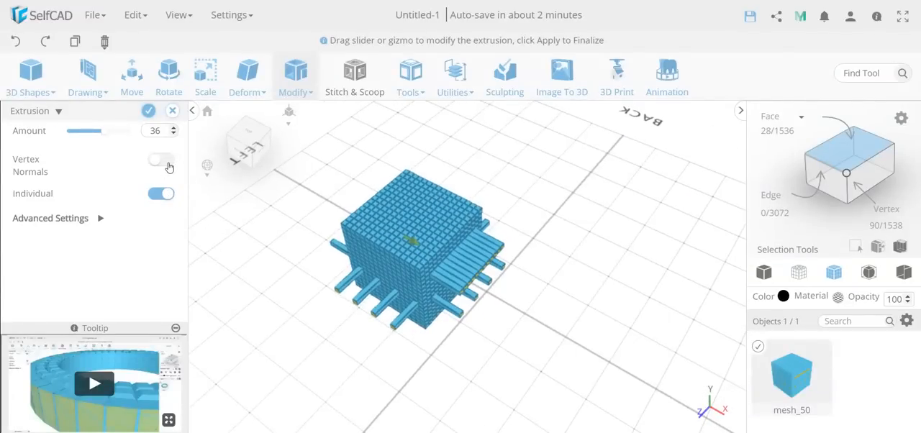
left_click(161, 161)
left_click(171, 110)
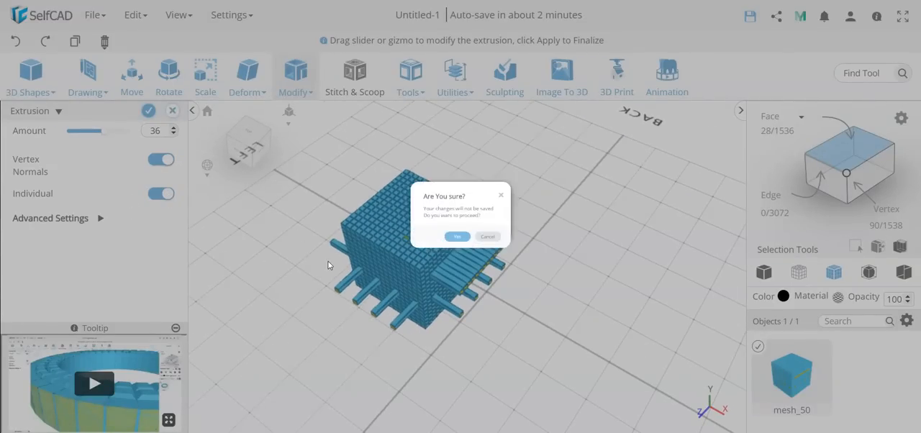
left_click(453, 258)
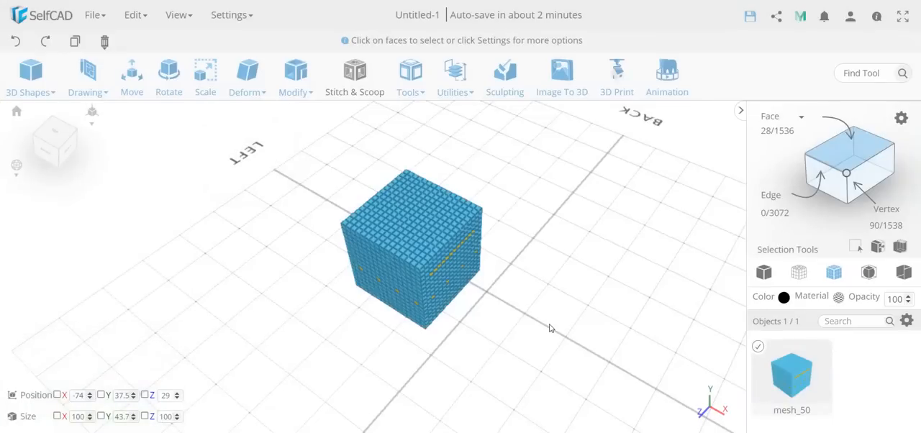
Step: Clear the face selection, delete the subdivided cube, and add a new cube to the empty scene
left_click(550, 328)
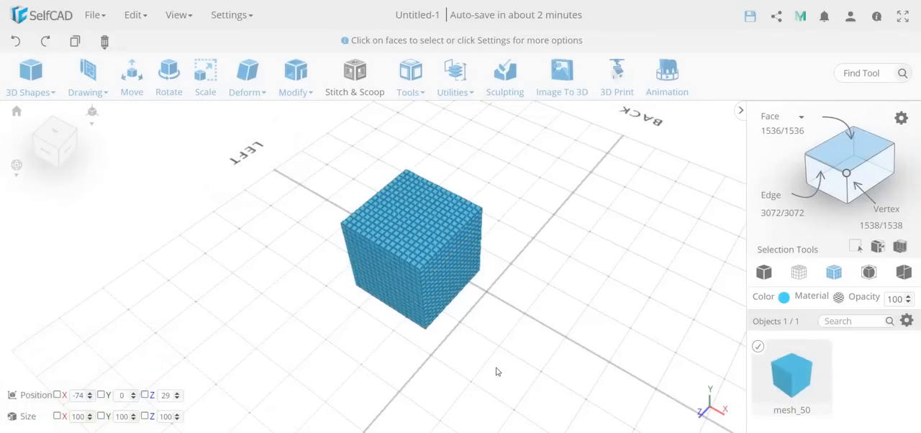
key("Delete")
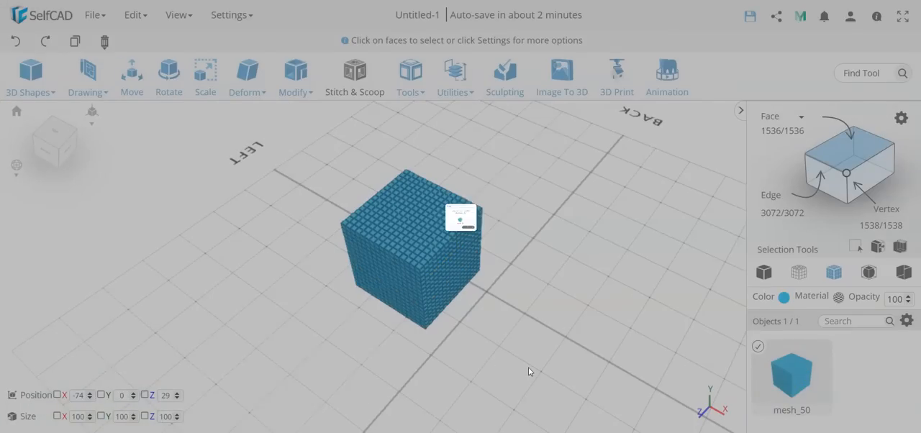
key("Return")
left_click(38, 75)
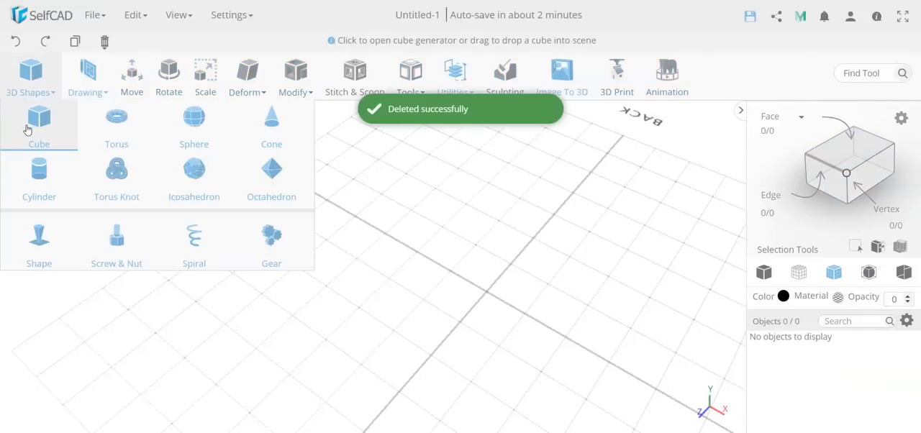
left_click(29, 126)
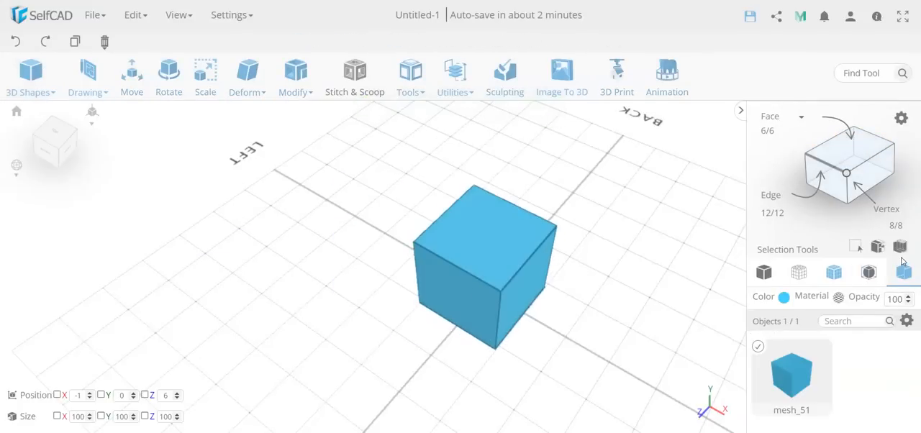
Step: Select a horizontal middle band of the cube with Cube Selection, using Exact selection with Bottom 31 and Top 60
left_click(902, 247)
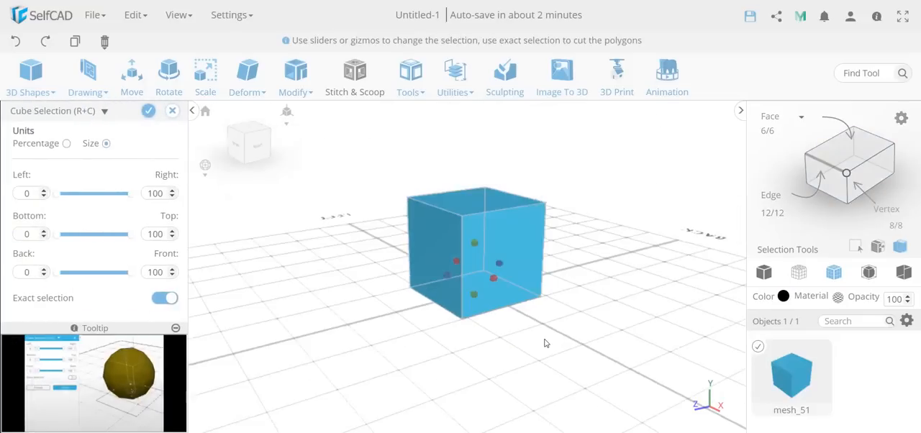
left_click_drag(463, 293, 468, 278)
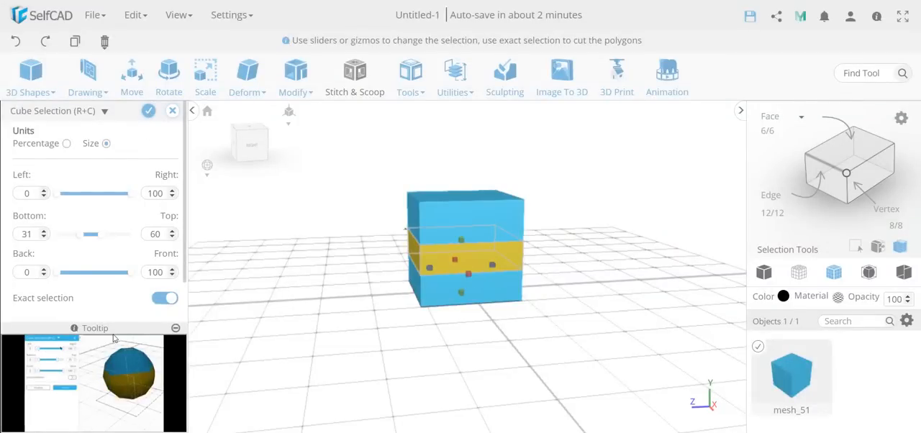
left_click(149, 112)
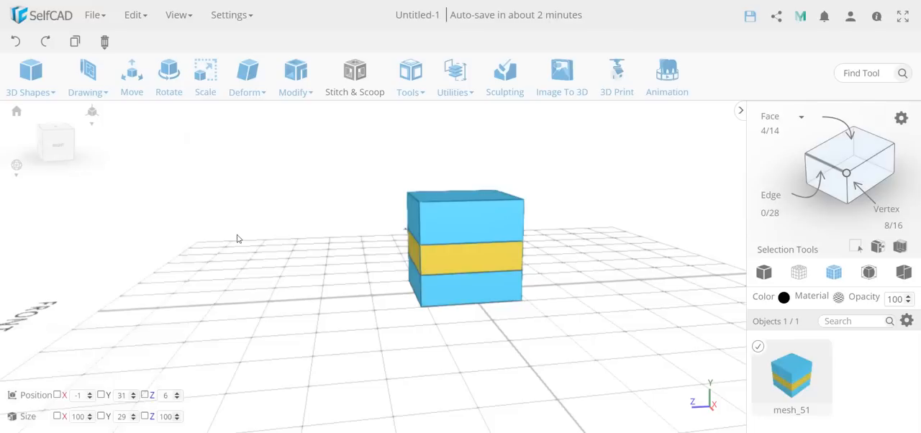
Step: Extrude the selected middle band inward by -13 with Vertex Normals enabled
right_click_drag(408, 361, 510, 404)
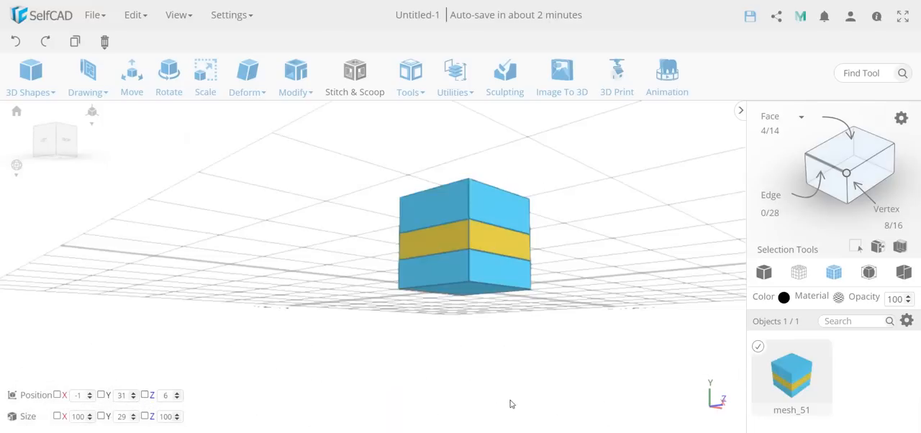
right_click_drag(544, 326, 158, 352)
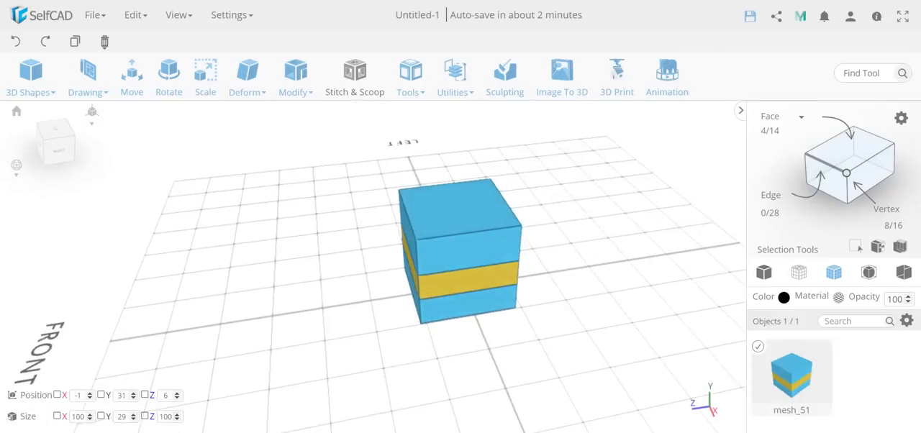
right_click_drag(514, 389, 485, 397)
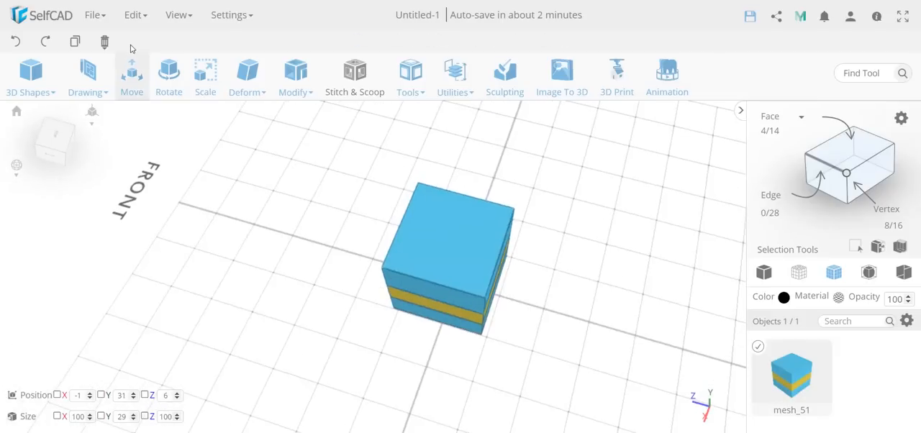
left_click(305, 98)
left_click(309, 113)
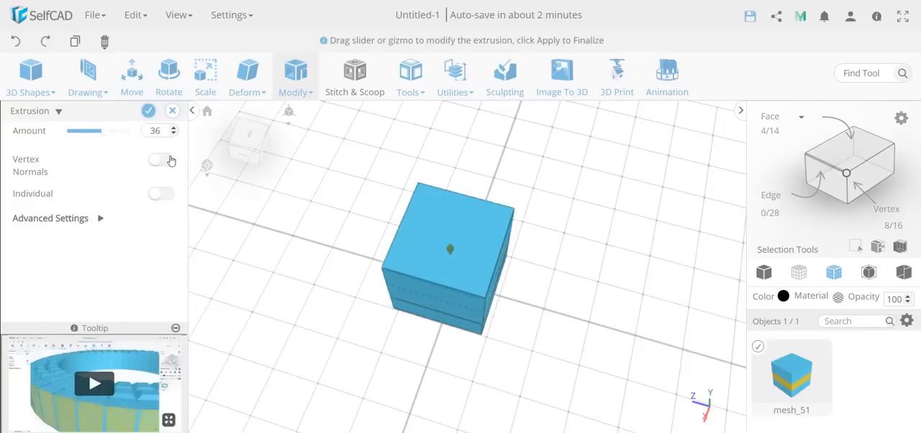
left_click(163, 159)
left_click_drag(104, 137, 97, 137)
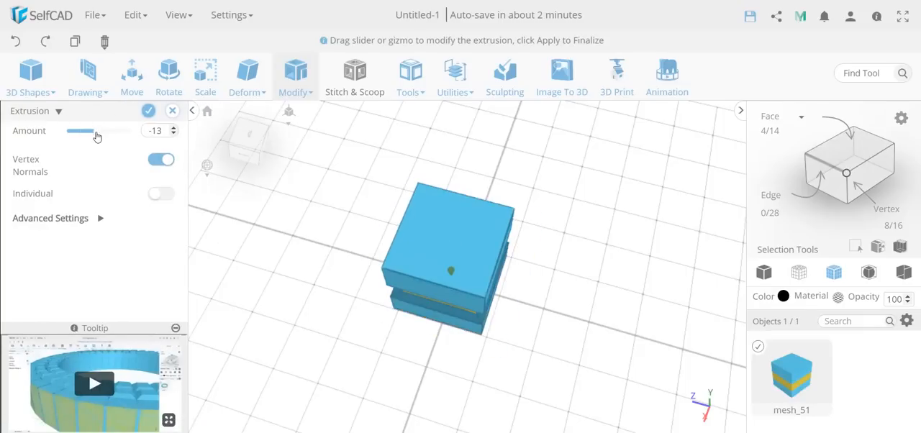
right_click_drag(261, 295, 323, 229)
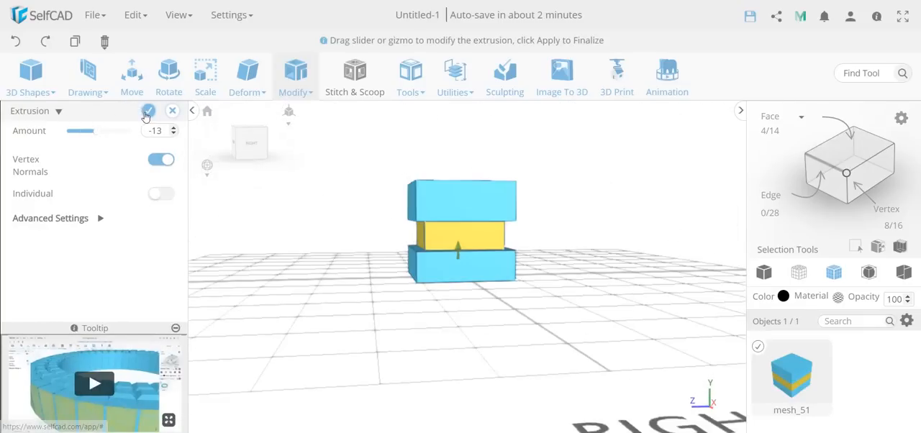
left_click(146, 115)
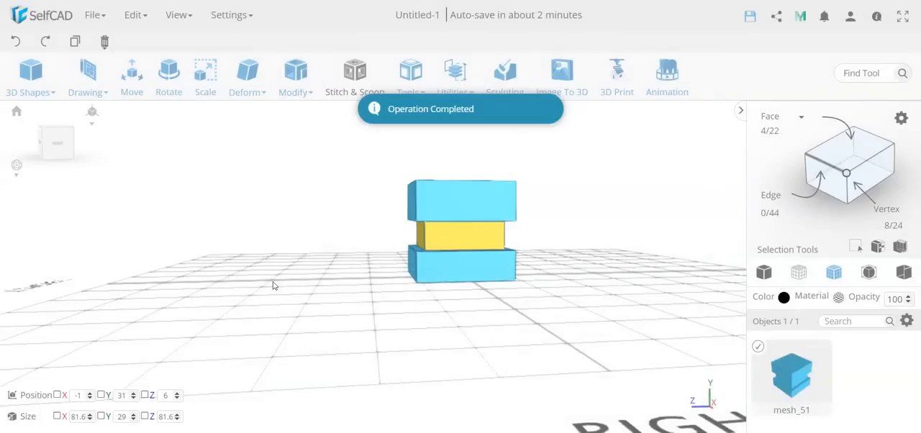
Step: Sculpt the recessed middle band using the Standard Brush at size 20 and intensity 20, and apply the sculpting
right_click_drag(333, 317, 411, 343)
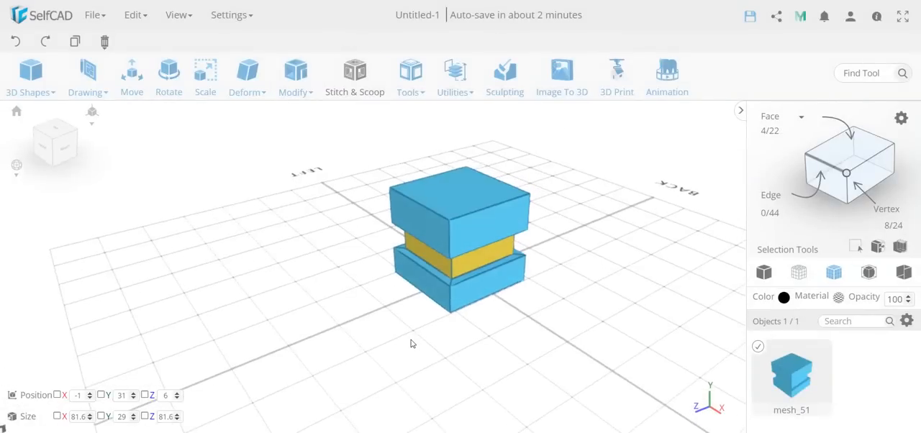
left_click(511, 72)
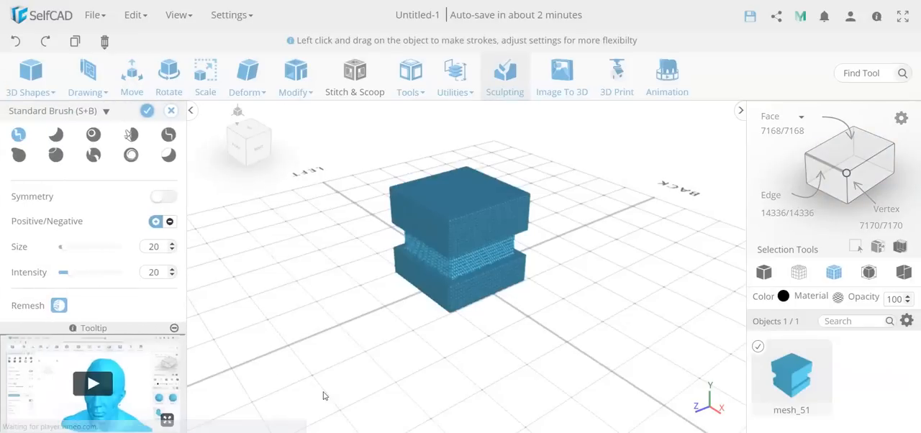
left_click_drag(388, 329, 372, 339)
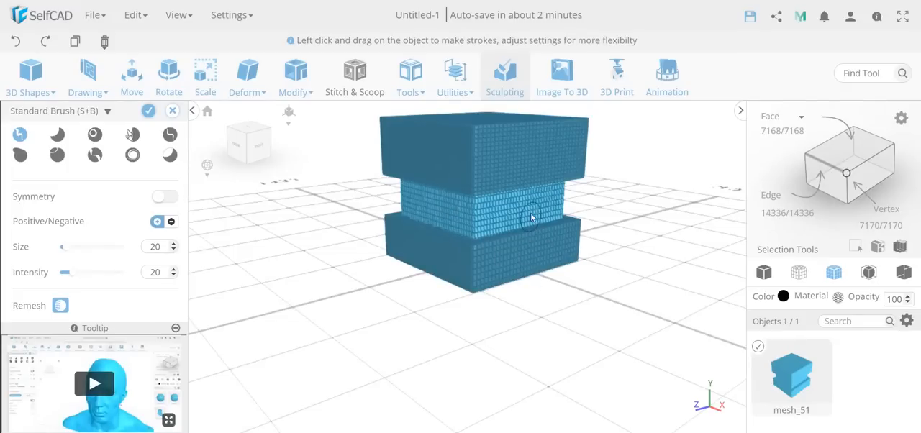
scroll(113, 288, "down", 5)
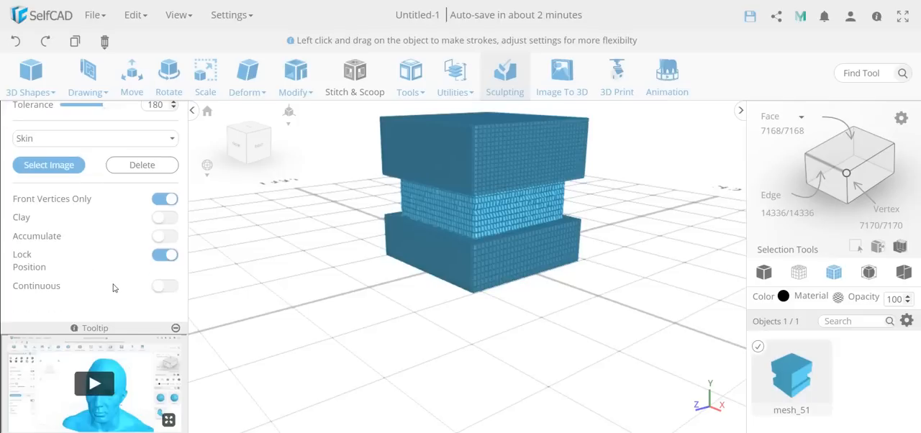
scroll(78, 186, "up", 2)
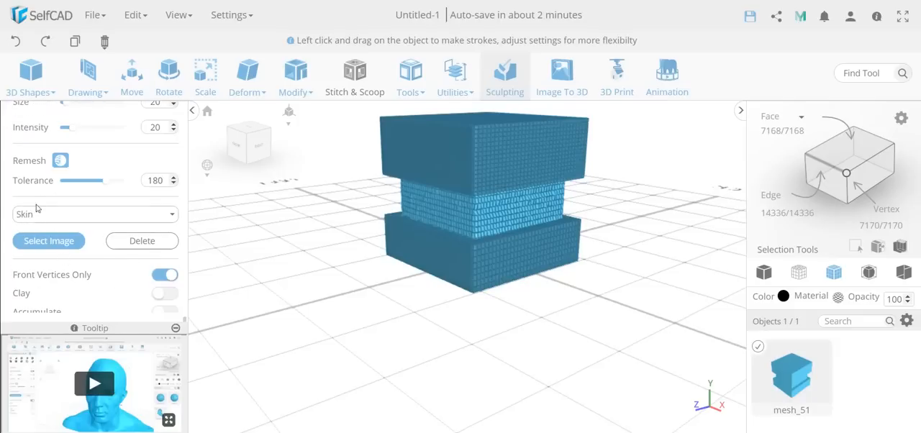
scroll(97, 239, "down", 2)
scroll(164, 285, "up", 5)
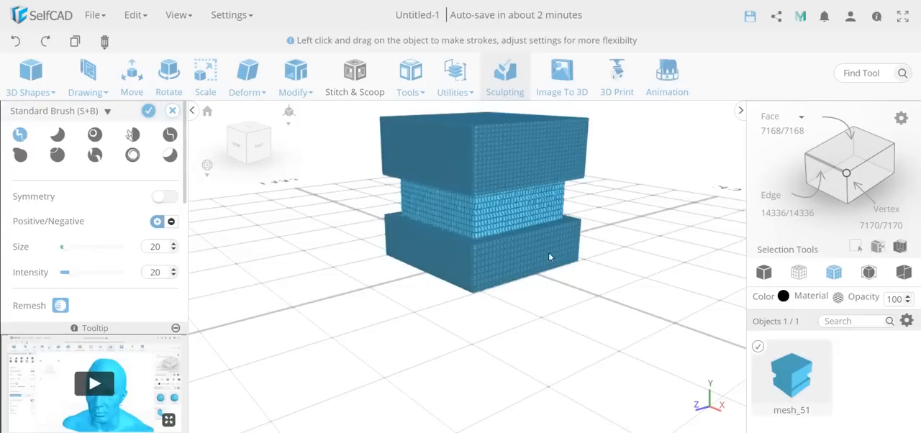
left_click(149, 113)
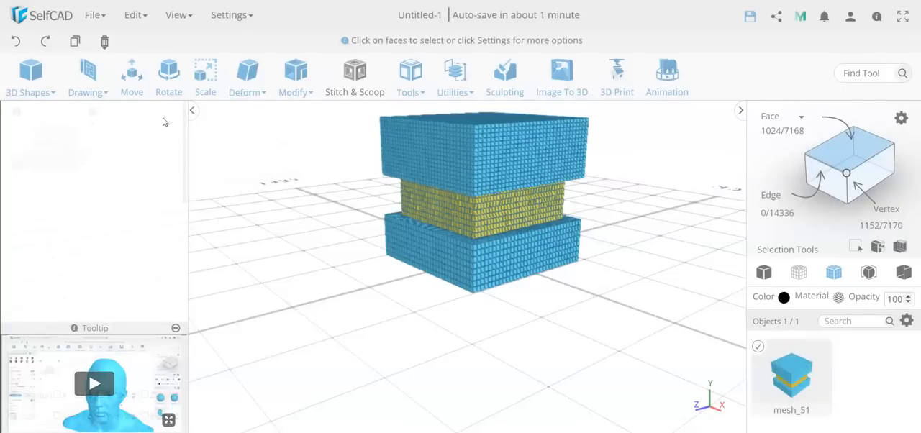
Step: Display the object as a solid mesh without wireframe and examine the sculpted middle band up close and from a distance
scroll(436, 219, "up", 5)
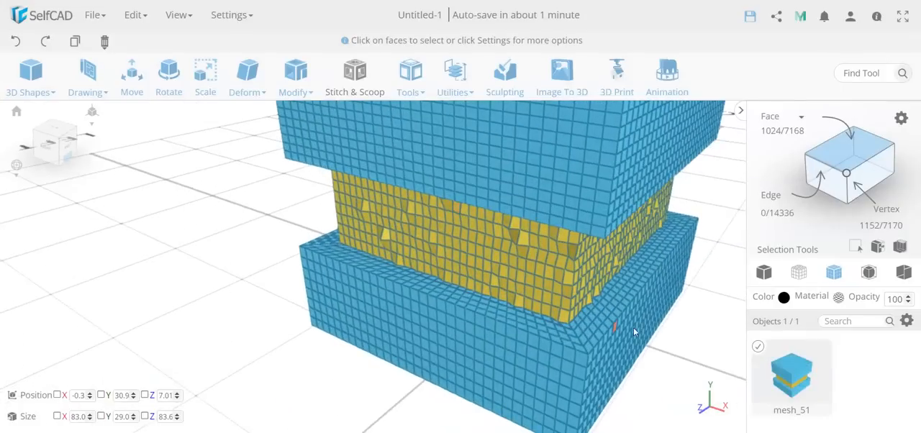
right_click_drag(634, 331, 494, 325)
left_click(764, 276)
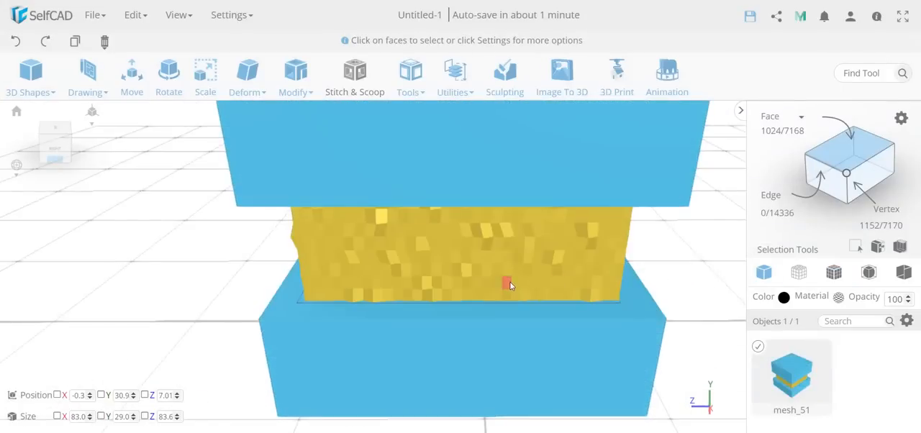
scroll(509, 286, "down", 5)
mouse_move(490, 296)
right_mouse_down()
mouse_move(509, 288)
mouse_move(509, 300)
mouse_move(485, 304)
right_mouse_up()
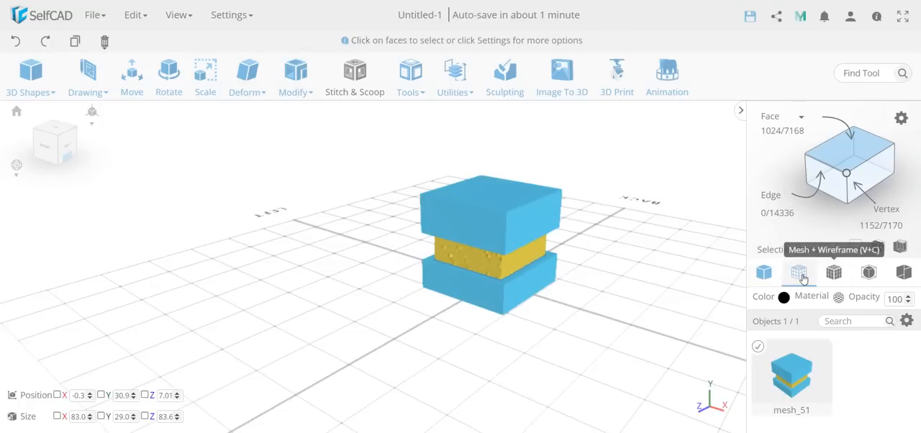
Step: View the sculpted object as a solid mesh and inspect its material settings without applying any change
left_click(764, 272)
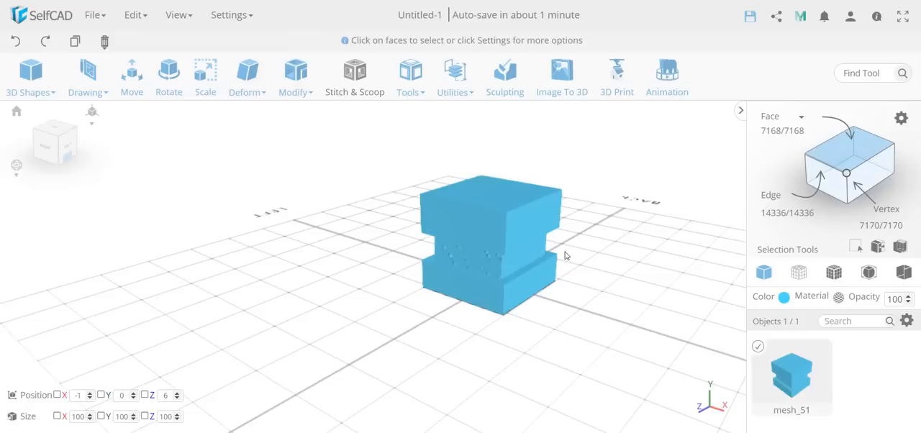
right_click_drag(565, 255, 461, 240)
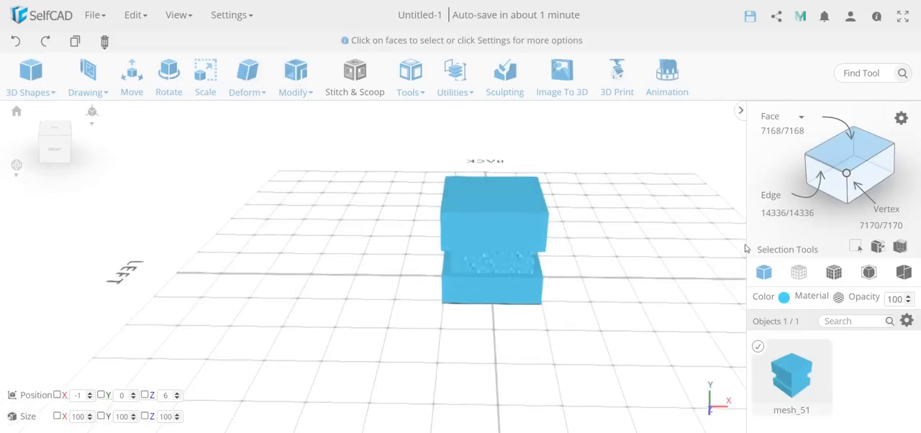
left_click(839, 299)
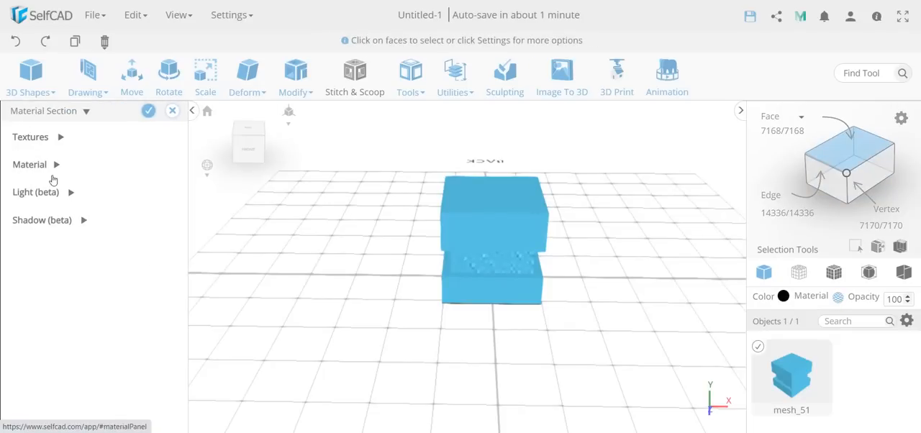
left_click(172, 110)
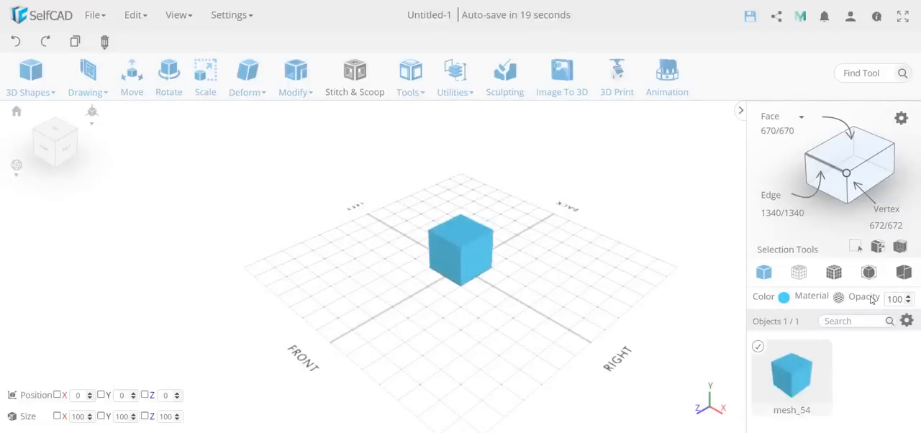
Step: Display the new cube as mesh with wireframe and loop-select a horizontal row of faces using a custom pattern of Select 1, Skip 2
left_click(833, 272)
scroll(718, 203, "up", 5)
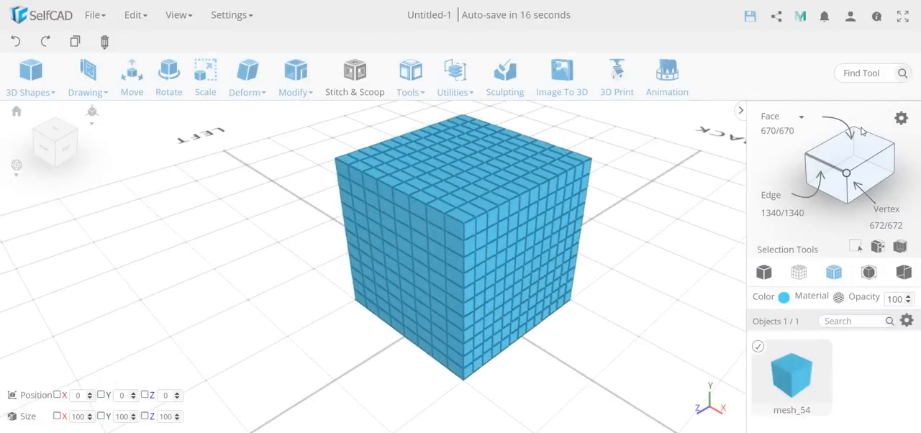
left_click(901, 118)
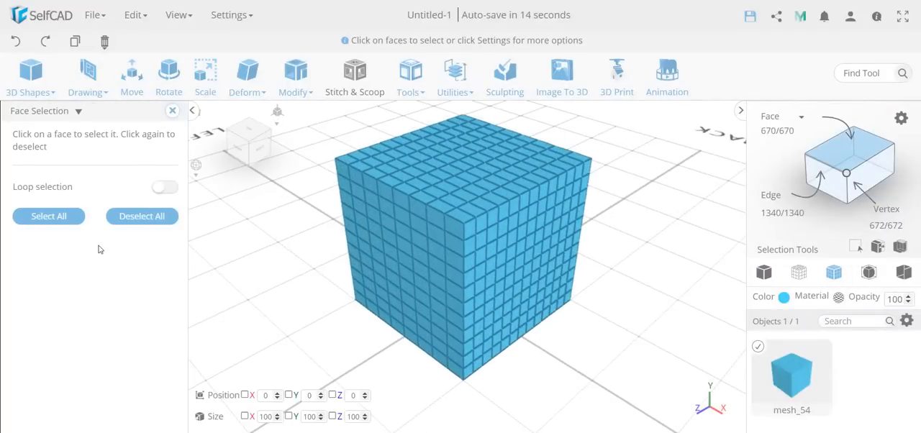
left_click(165, 187)
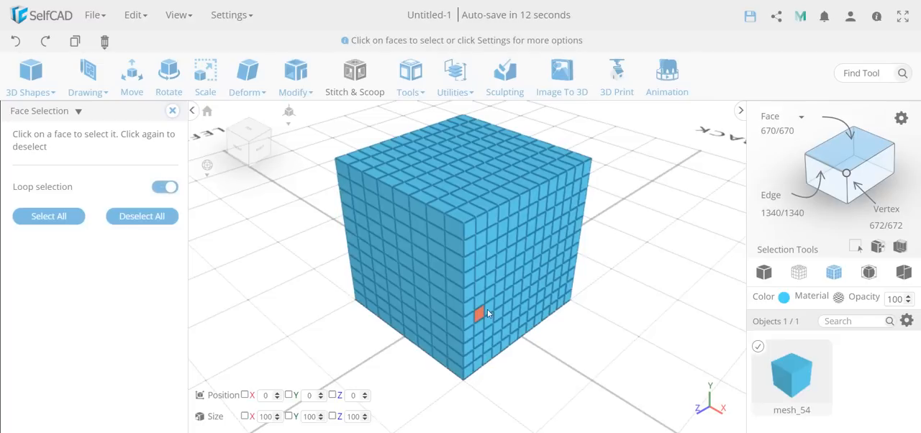
left_click(434, 263)
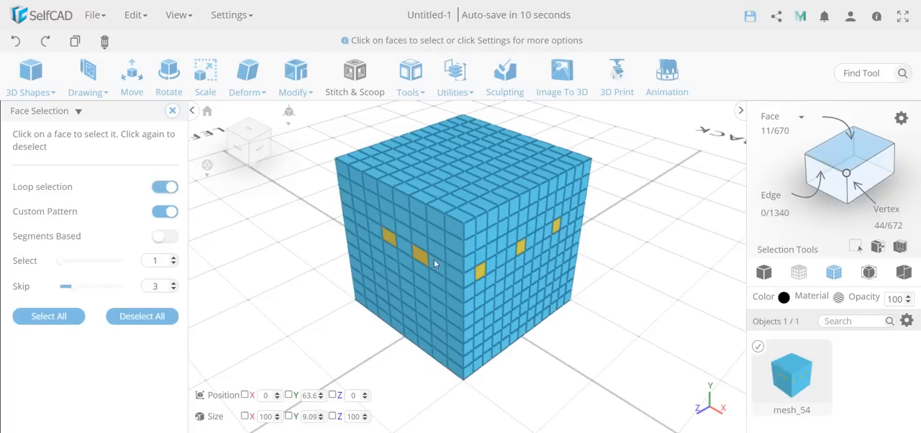
left_click_drag(361, 294, 183, 336)
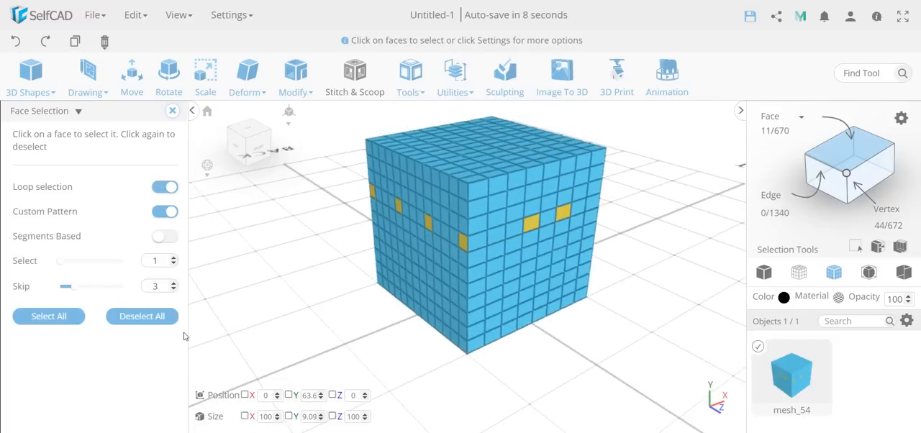
left_click(173, 290)
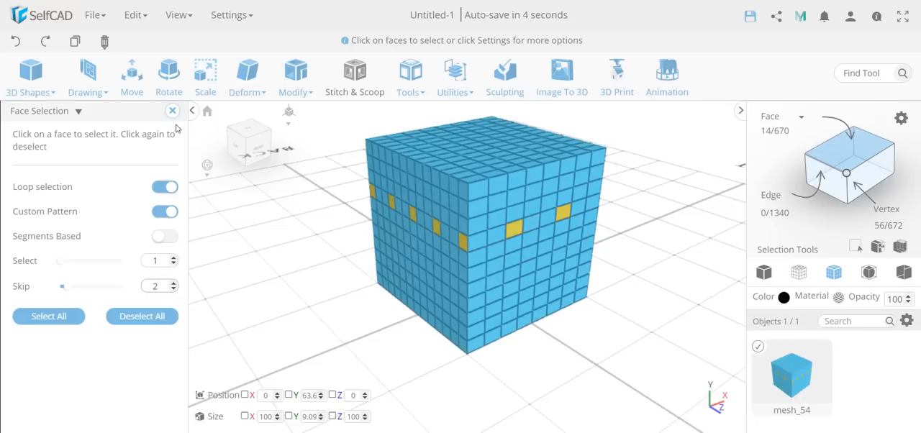
left_click(172, 112)
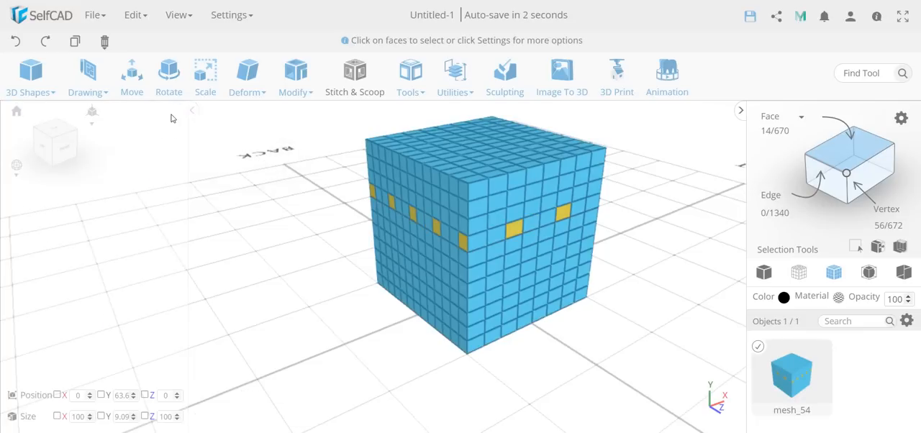
Step: Extrude the patterned face selection outward by 51 with Vertex Normals enabled
mouse_move(288, 85)
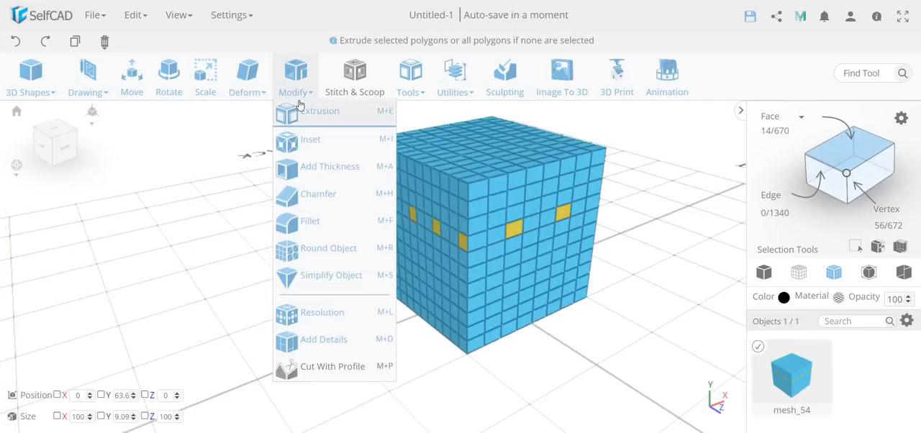
left_click(297, 113)
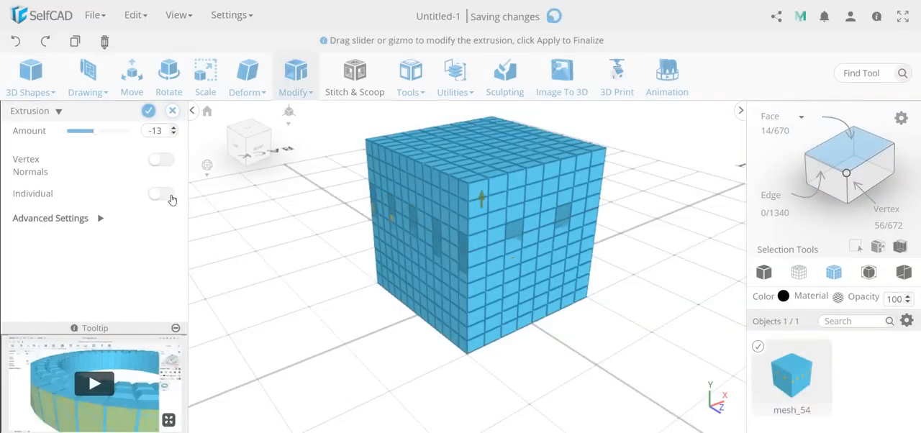
left_click(161, 160)
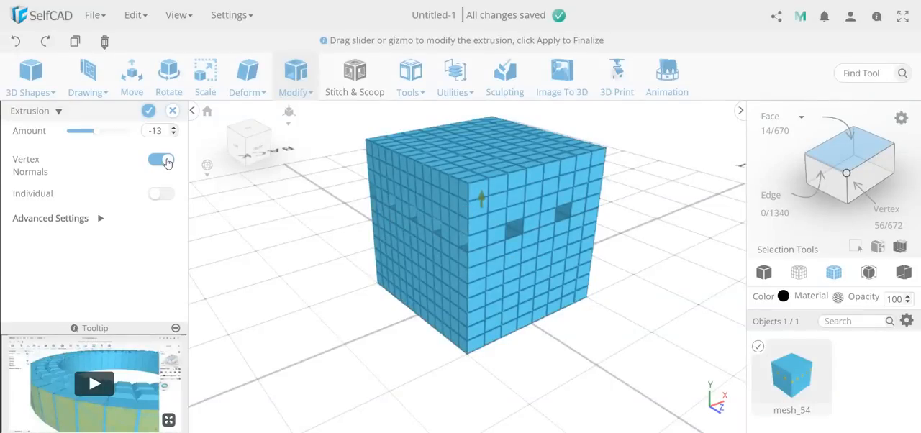
right_click_drag(261, 233, 323, 234)
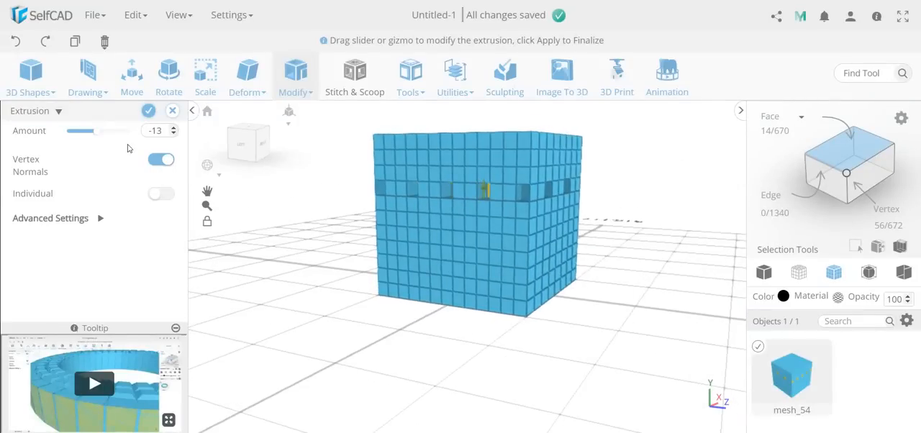
left_click_drag(99, 134, 105, 131)
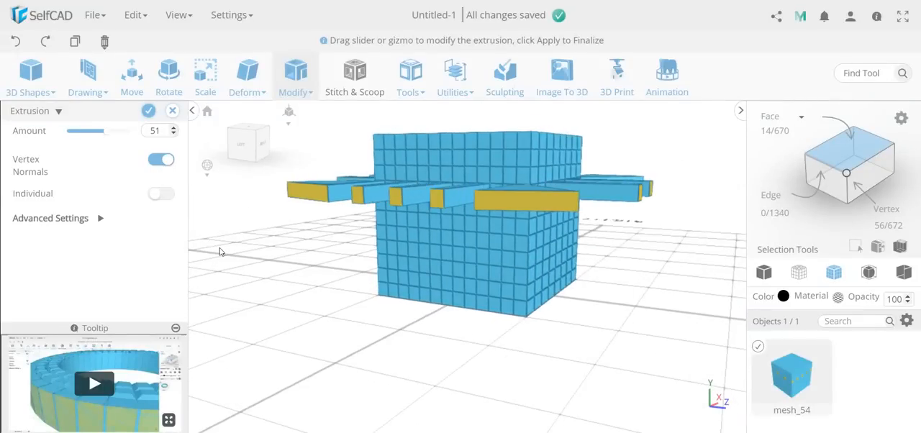
right_click_drag(220, 250, 290, 310)
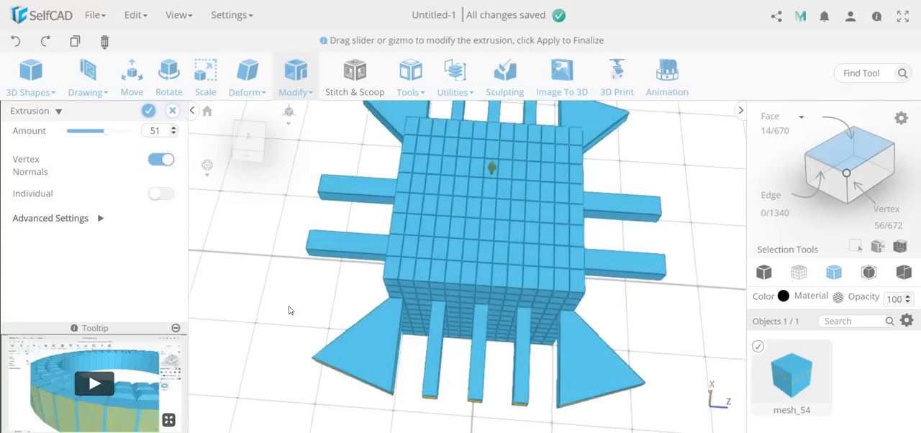
left_click(149, 113)
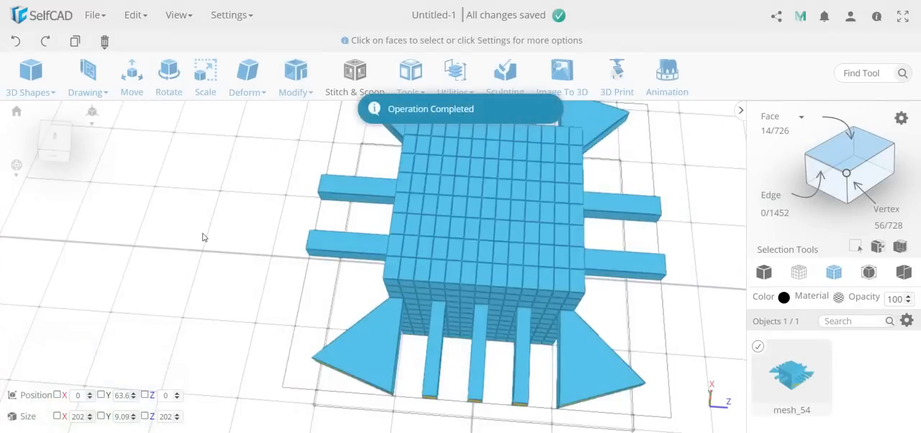
Step: Start a Freehand drawing with all objects hidden and place the extruded cube from the object list onto the drawing plane as an outline
right_click_drag(205, 218, 184, 227)
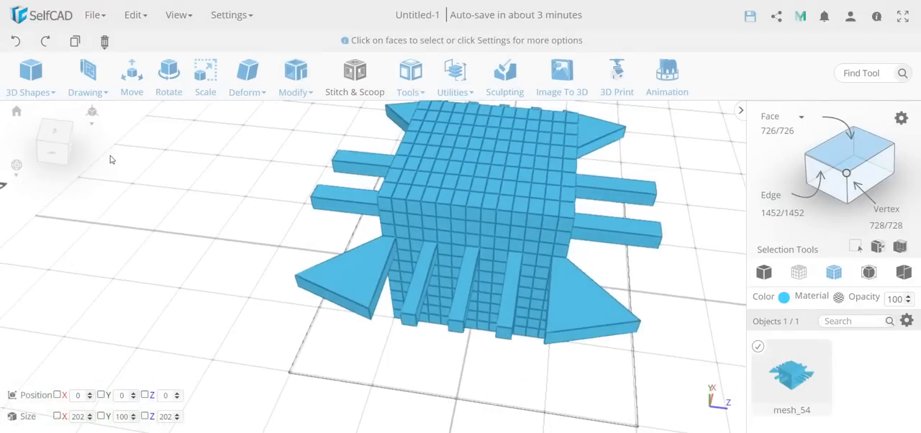
left_click(88, 76)
left_click(102, 115)
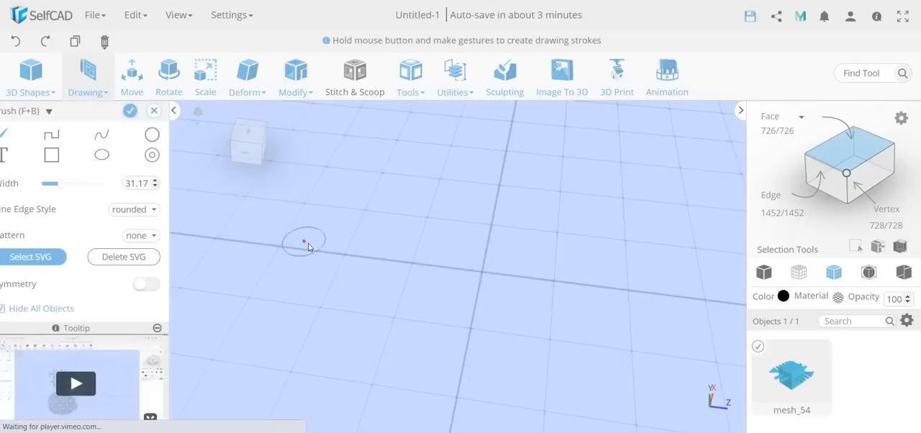
left_click(19, 309)
left_click(19, 309)
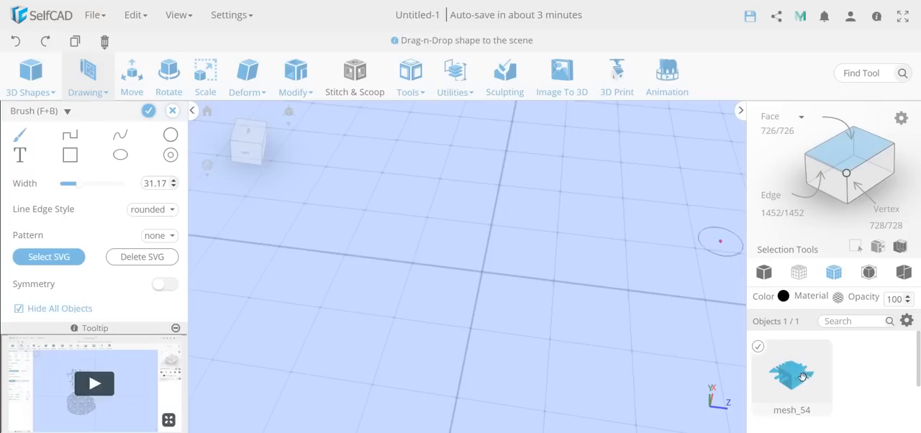
left_click_drag(773, 367, 493, 257)
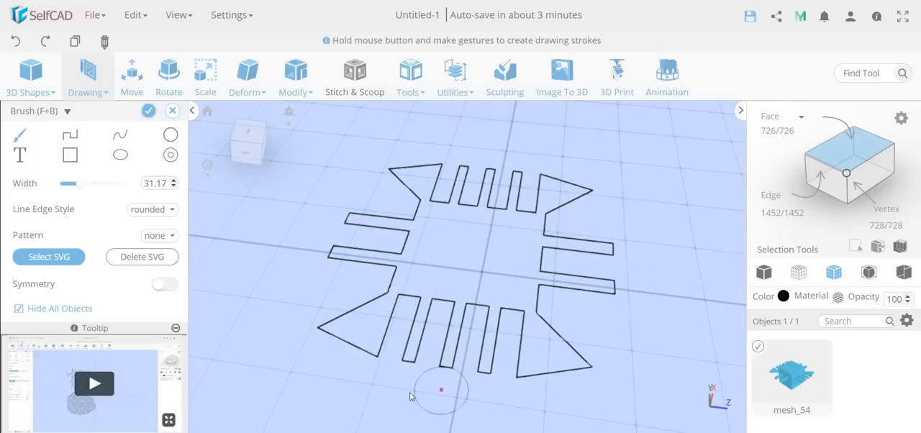
Step: Review the drawing options, keep Plane Settings chosen, and finalize the outline as a drawing
scroll(50, 225, "down", 2)
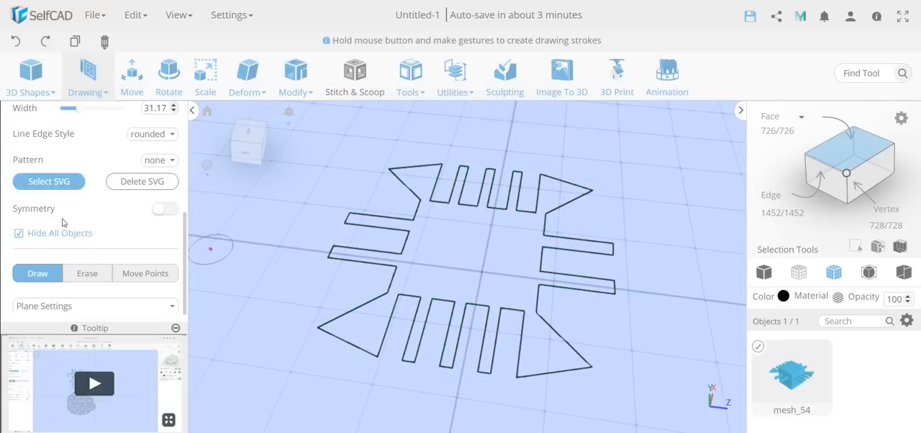
scroll(116, 241, "up", 2)
scroll(100, 247, "down", 2)
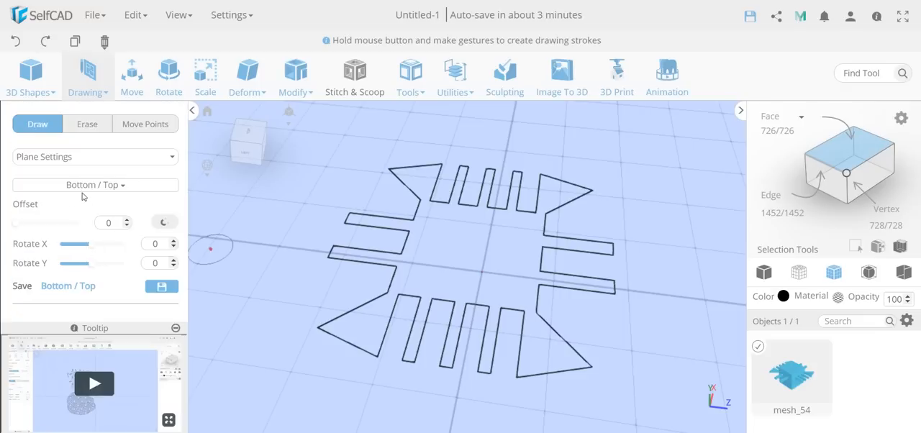
left_click(93, 159)
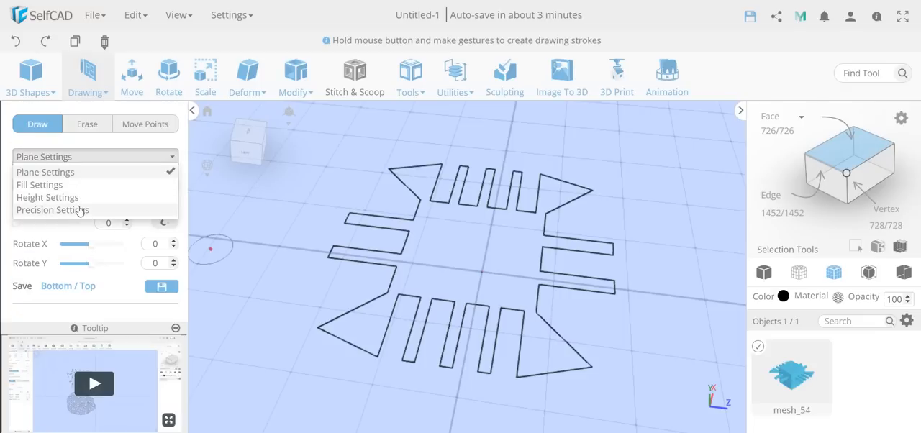
left_click(101, 171)
scroll(101, 170, "up", 2)
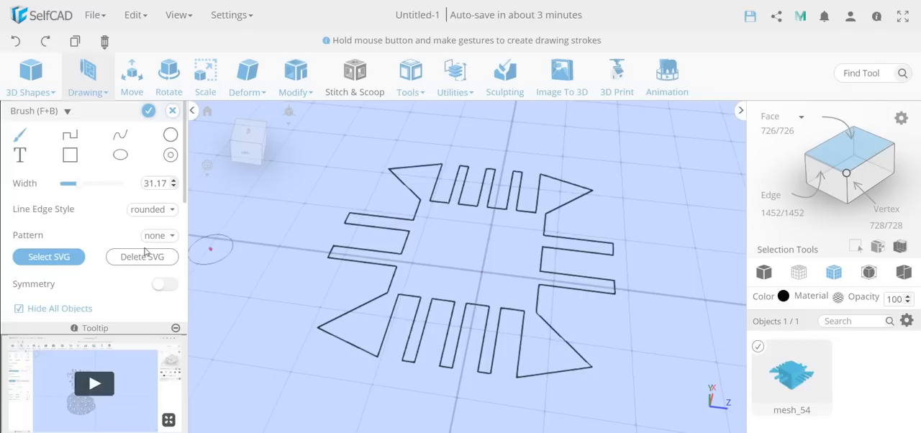
left_click(148, 112)
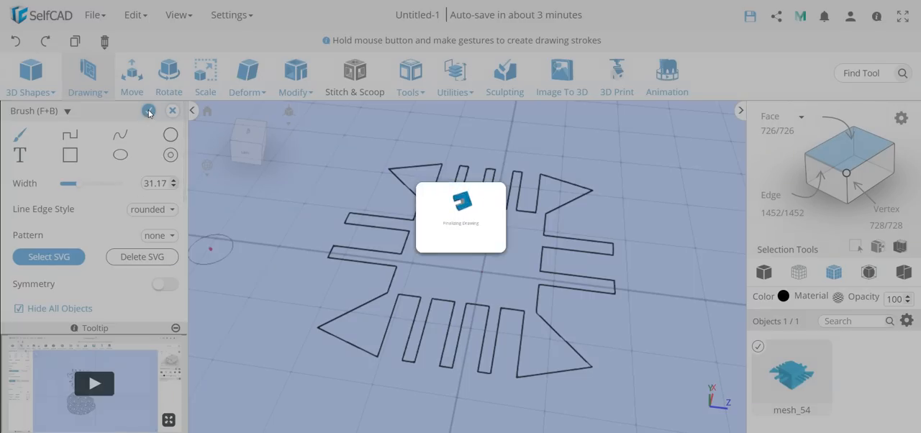
Step: Invert the object selection to the original extruded cube and delete it, keeping only the drawn shape
mouse_move(282, 267)
right_mouse_down()
mouse_move(325, 225)
mouse_move(356, 243)
mouse_move(192, 250)
right_mouse_up()
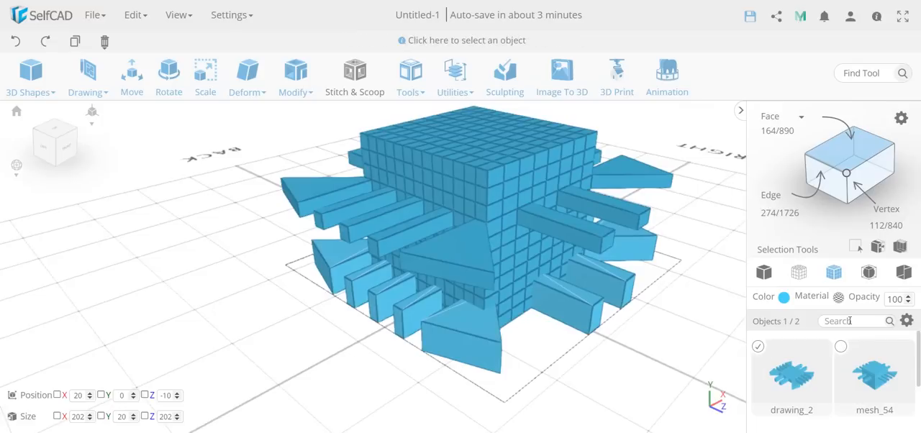
left_click(879, 248)
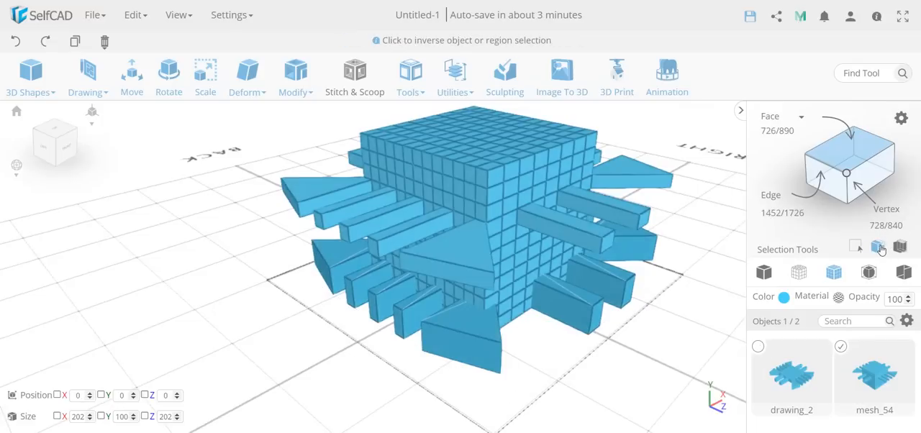
key("Delete")
key("Return")
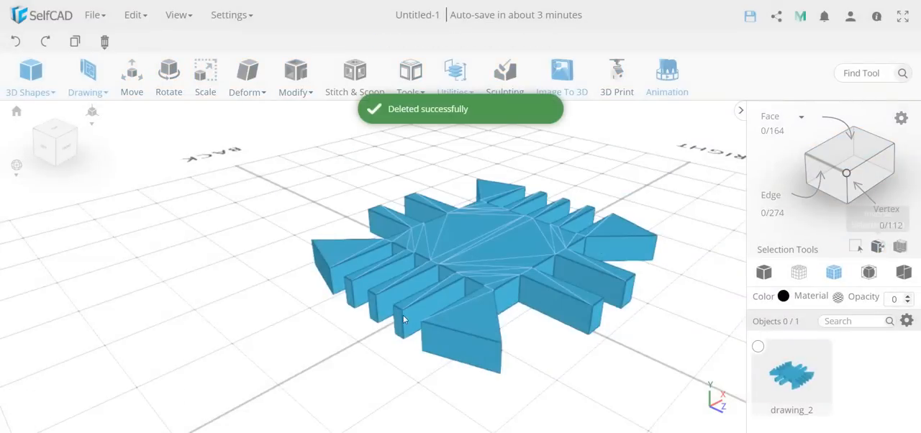
Step: View the drawn shape from above, select it and delete it from the scene
left_click_drag(554, 354, 535, 336)
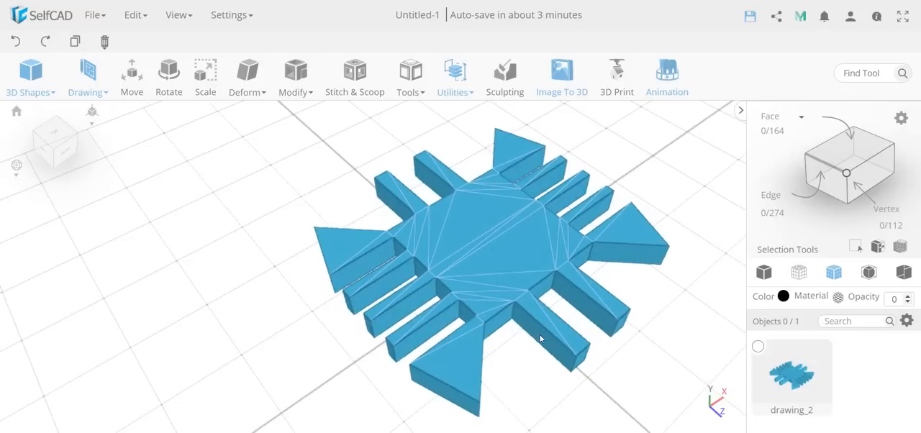
left_click(758, 346)
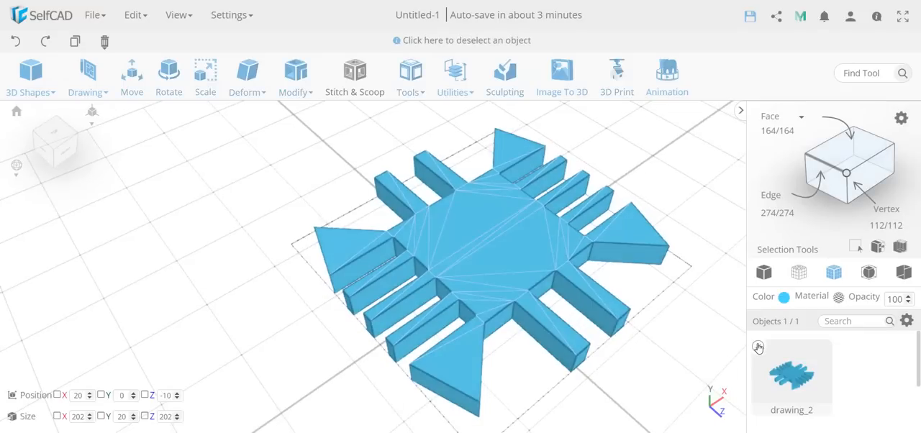
key("Delete")
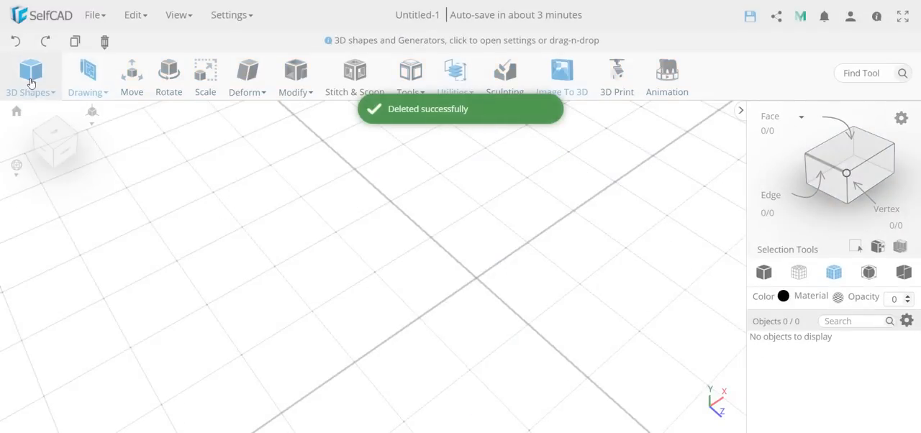
Step: Start a 3D Sketch on the empty ground plane and draw a rectangle about 164 mm wide
mouse_move(89, 85)
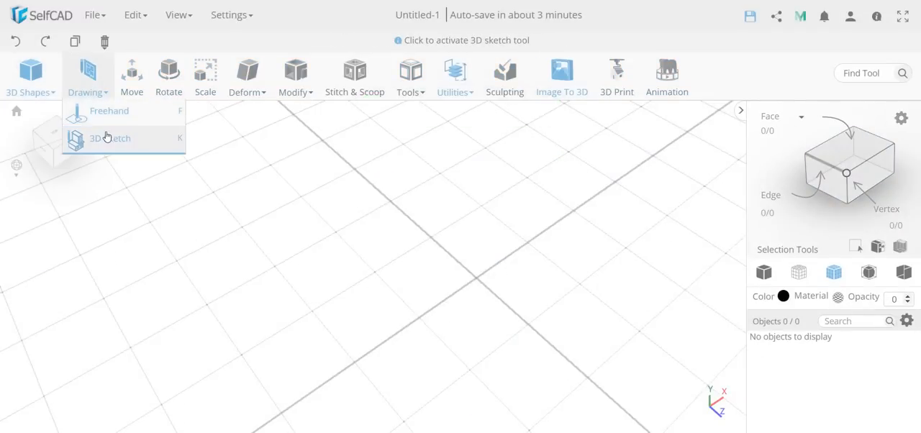
left_click(106, 138)
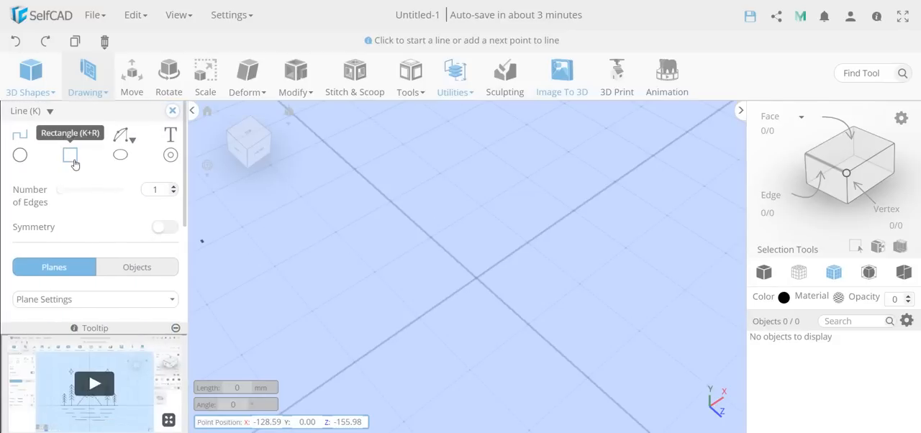
left_click(71, 156)
left_click(357, 253)
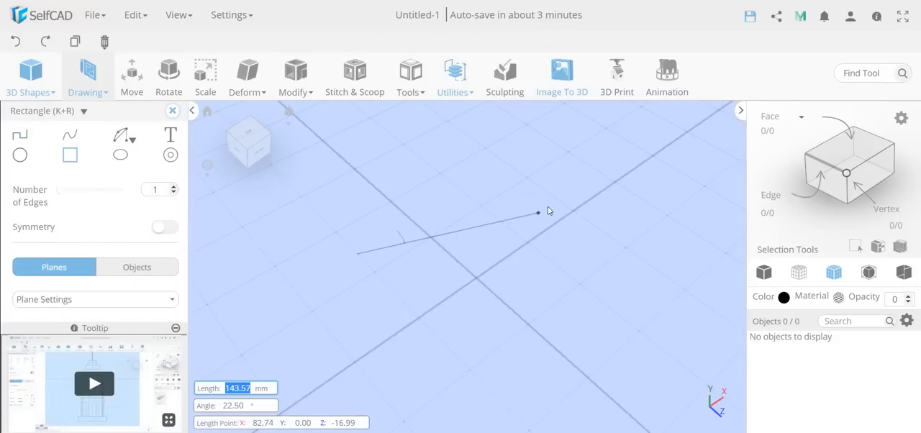
left_click(522, 160)
left_click(597, 251)
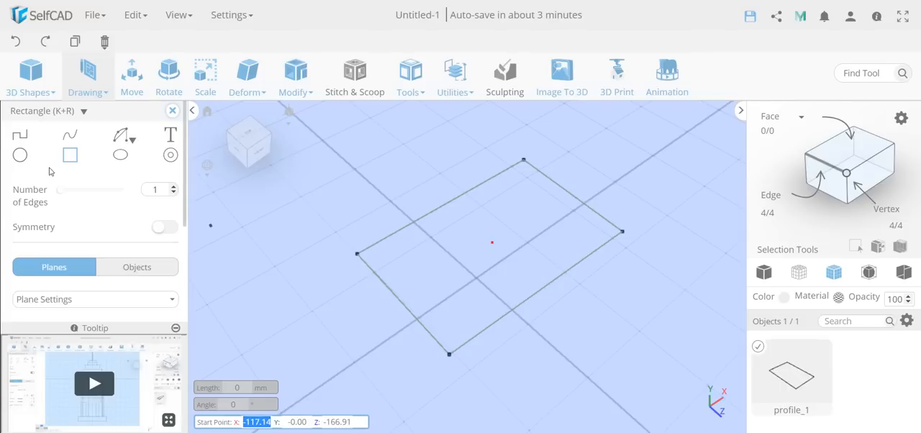
Step: Draw a 16-edge circle about 75 mm across, centred on the rectangle's long front edge, and close the sketch
left_click(21, 155)
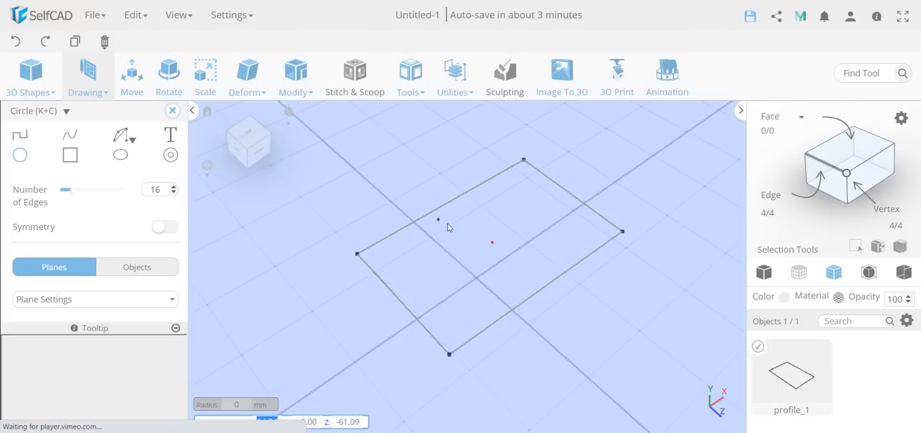
left_click(543, 288)
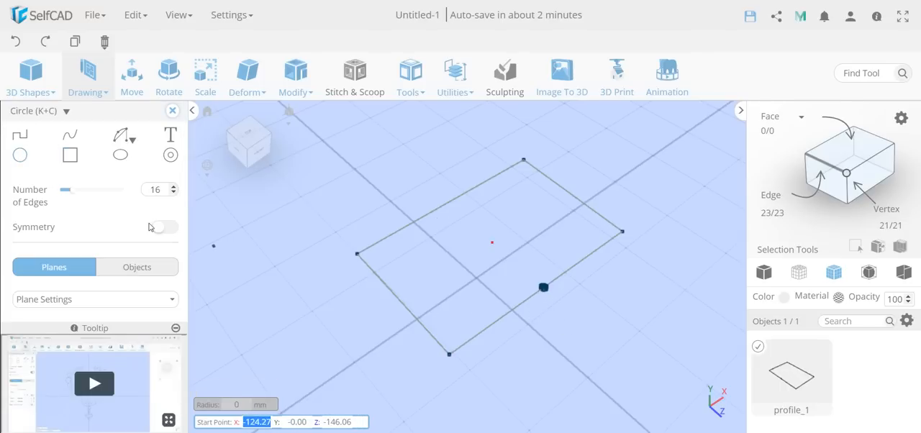
left_click(15, 41)
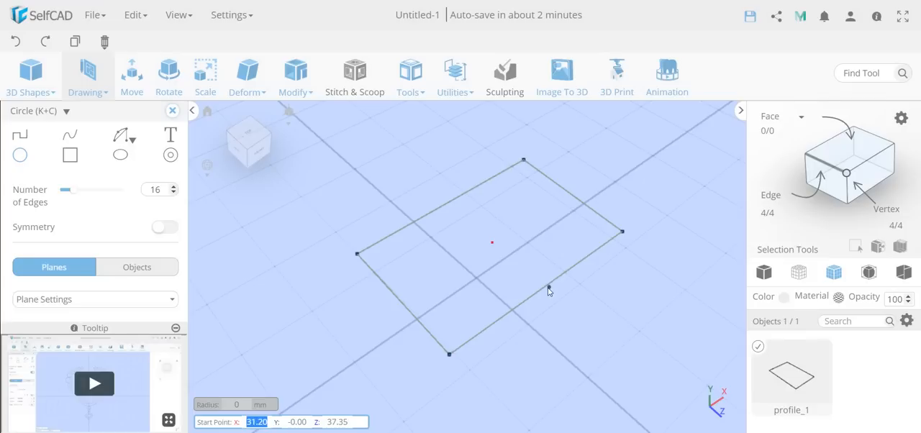
left_click(543, 288)
left_click(574, 334)
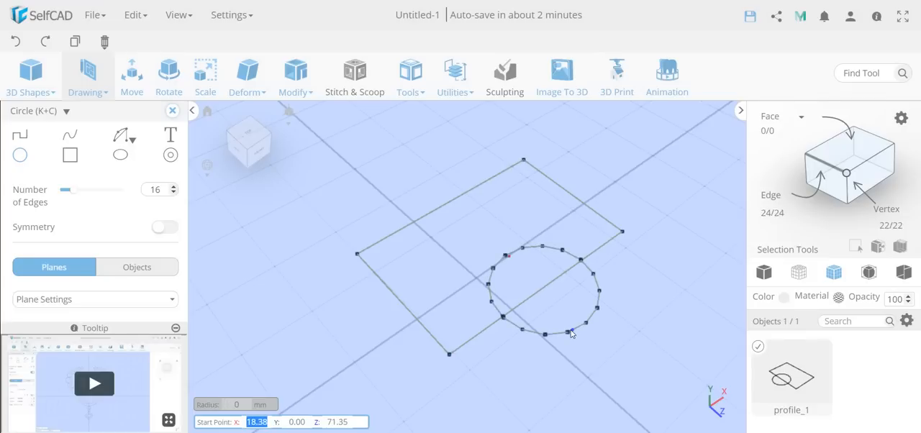
left_click(172, 111)
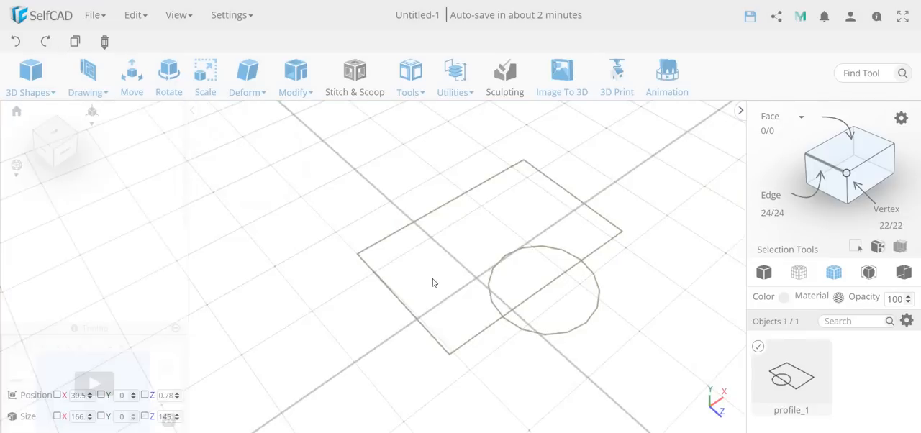
Step: Select the circle region outside the rectangle using face selection and delete it, leaving a rounded notch in the rectangle
left_click(854, 158)
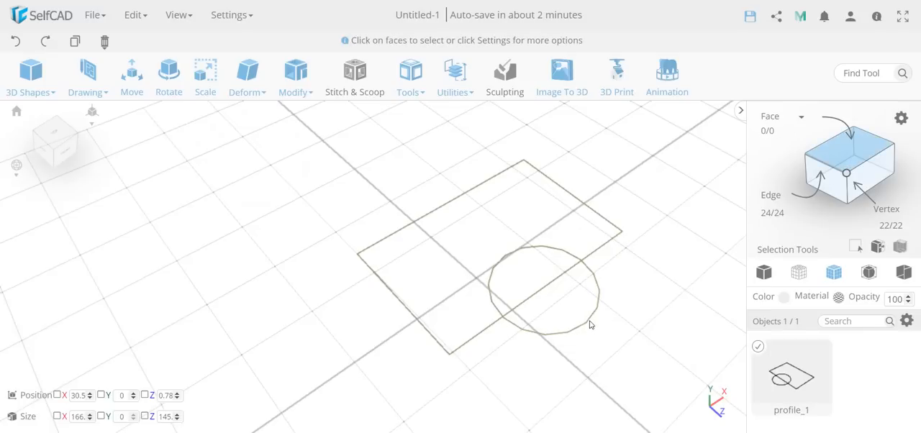
left_click(589, 324)
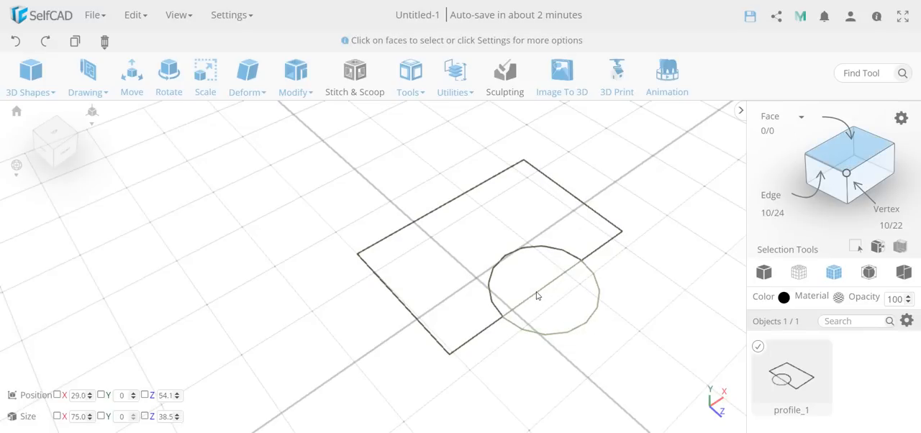
key("Delete")
key("Return")
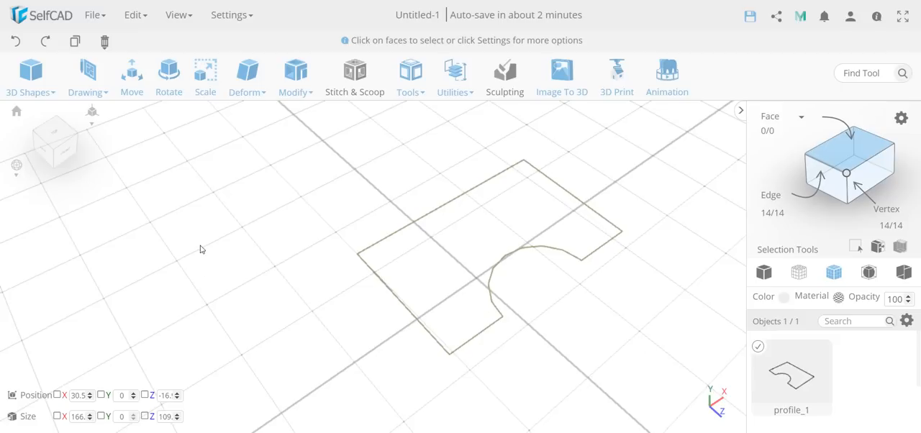
Step: Deselect the notched profile and sketch a separate rectangle about 82 by 104 mm overlapping its long rear edge
left_click(757, 347)
mouse_move(81, 99)
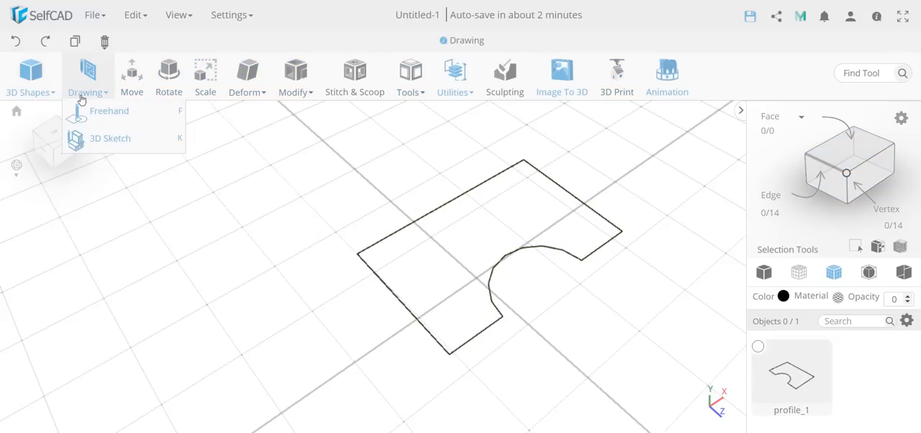
left_click(99, 141)
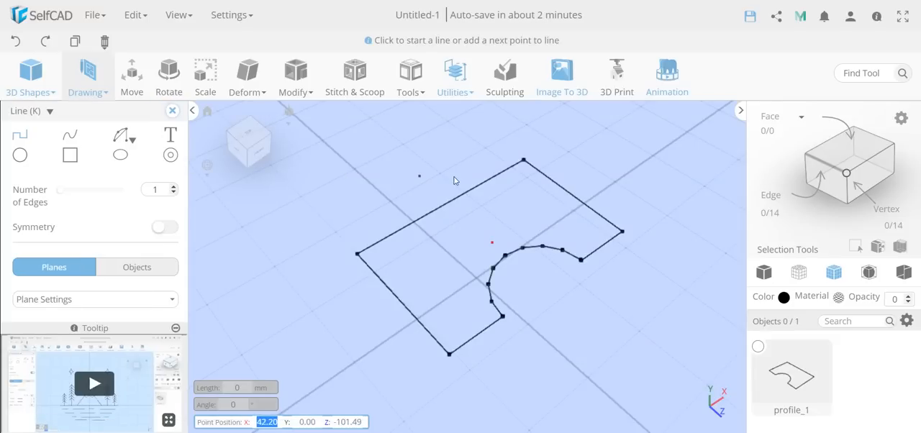
left_click(69, 154)
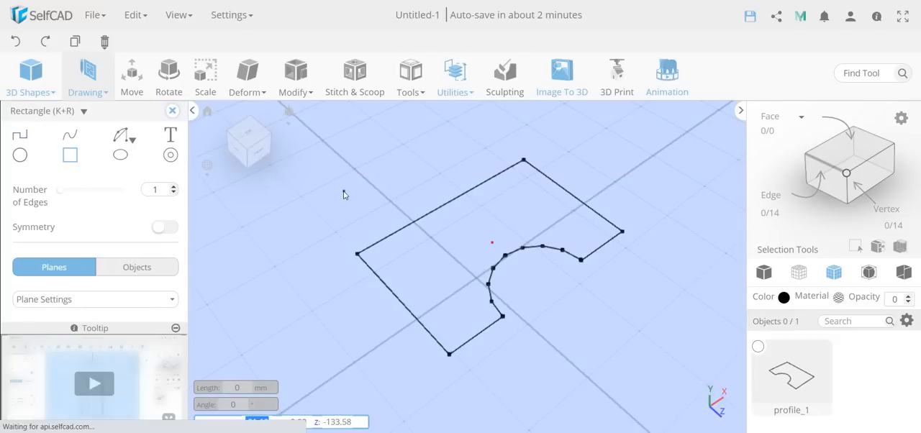
left_click(505, 209)
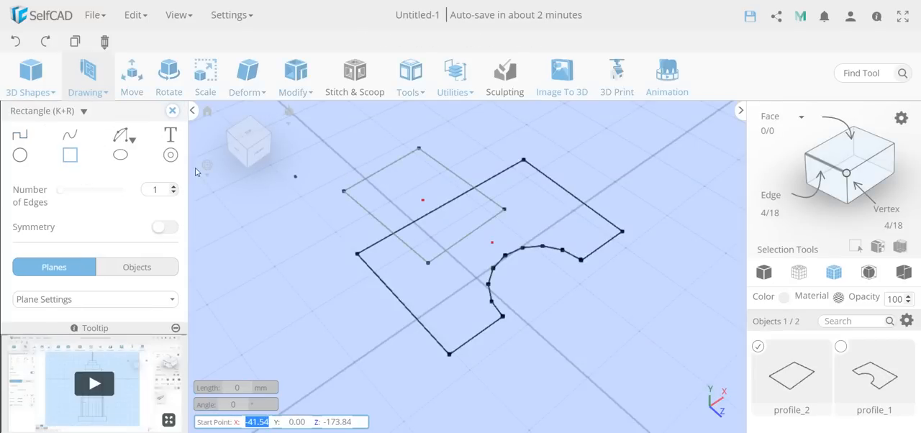
left_click(173, 112)
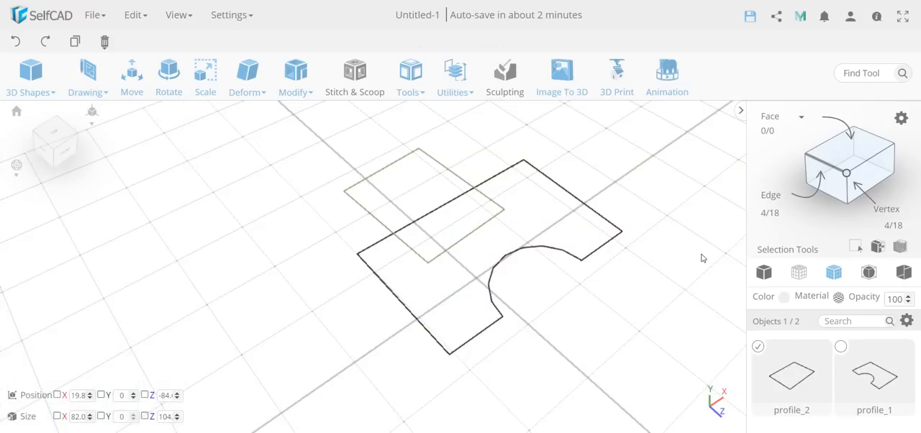
Step: Select both the new rectangle and the notched profile and combine them with Merge Objects
left_click(820, 169)
left_click(840, 347)
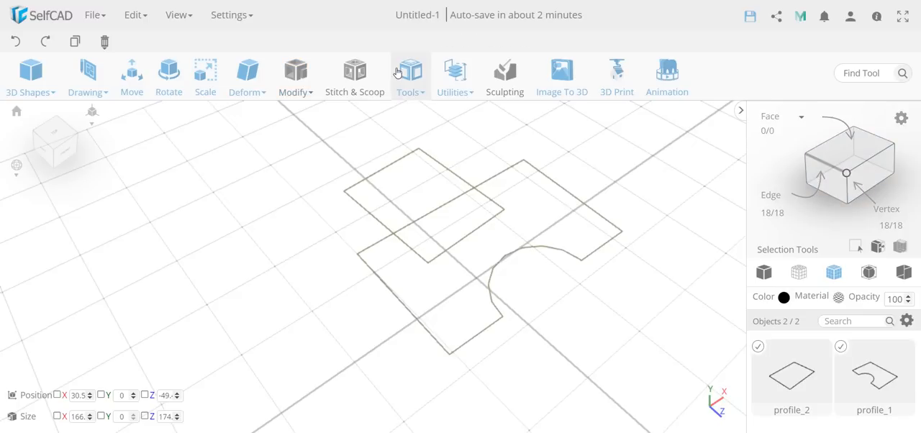
left_click(460, 88)
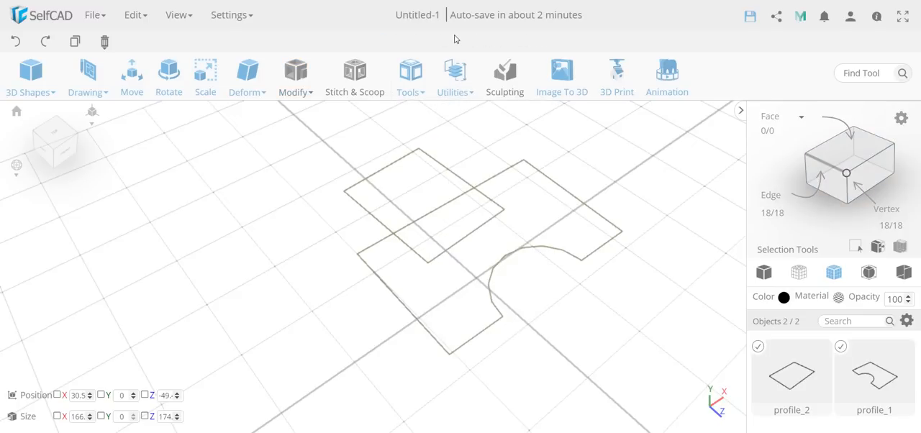
mouse_move(458, 74)
left_click(505, 262)
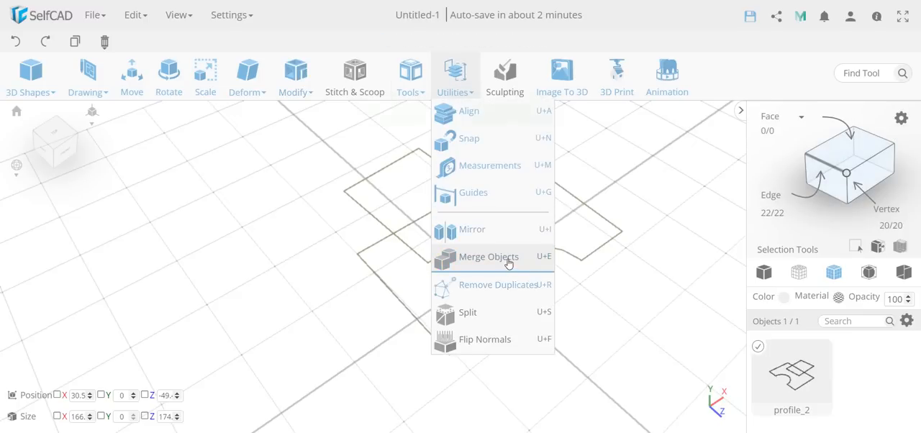
Step: Select the region where the two merged shapes overlap using face selection and delete it to leave one outer outline
left_click(856, 139)
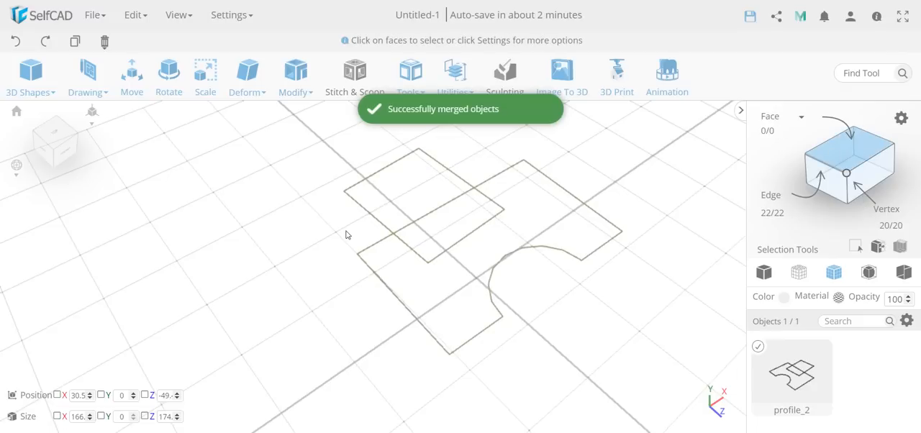
left_click(476, 232)
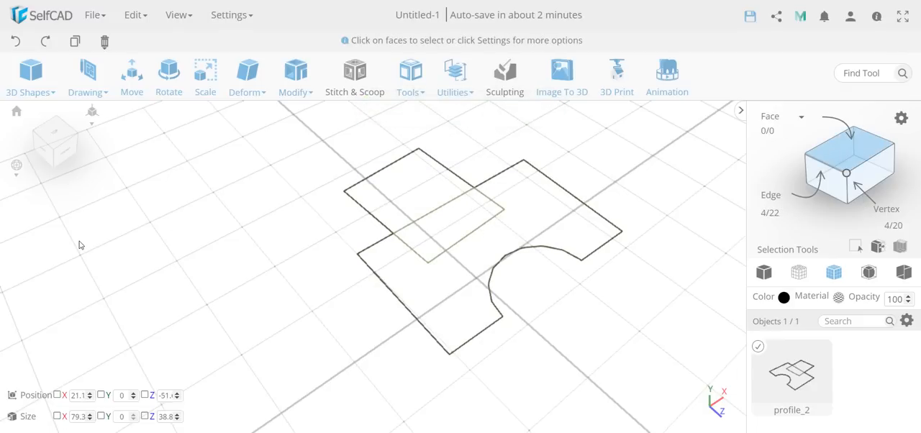
key("Delete")
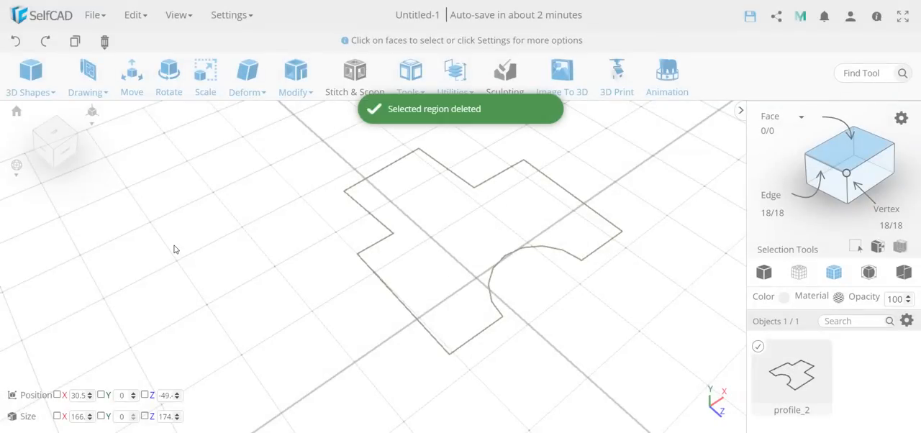